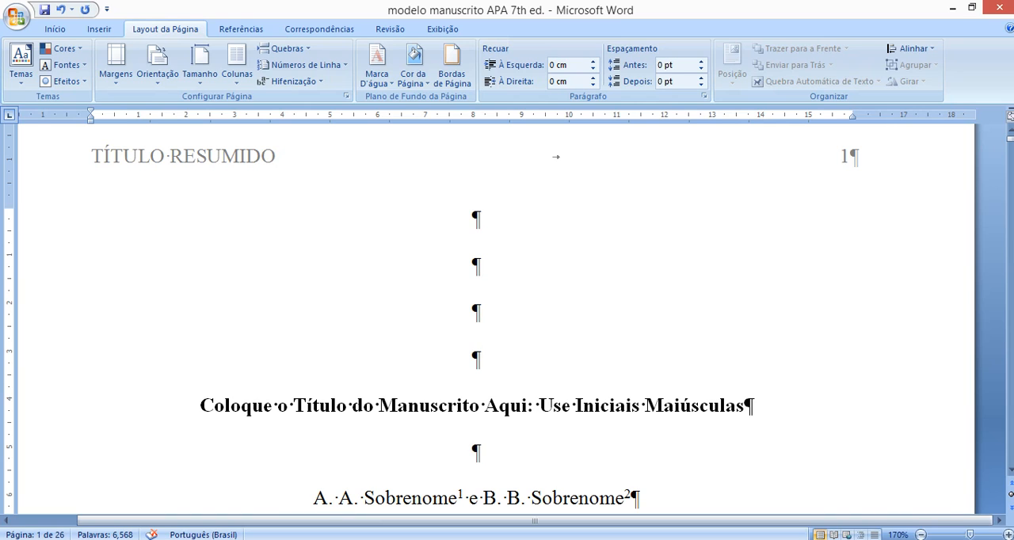
# - Switch from the APA manuscript template to the open roteiro document
pyautogui.scroll(-1, 600, 396)
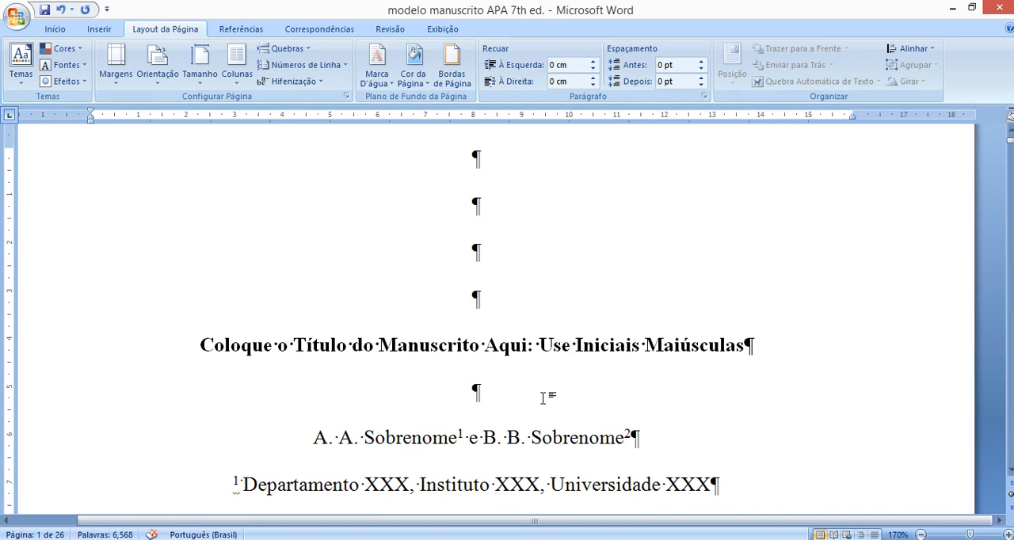
pyautogui.scroll(1, 544, 397)
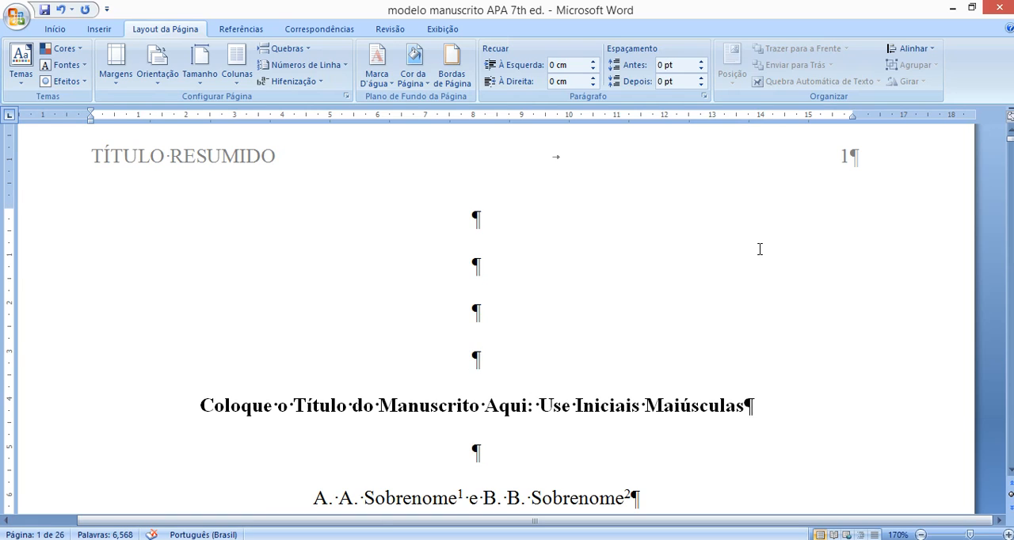
pyautogui.moveTo(212, 516)
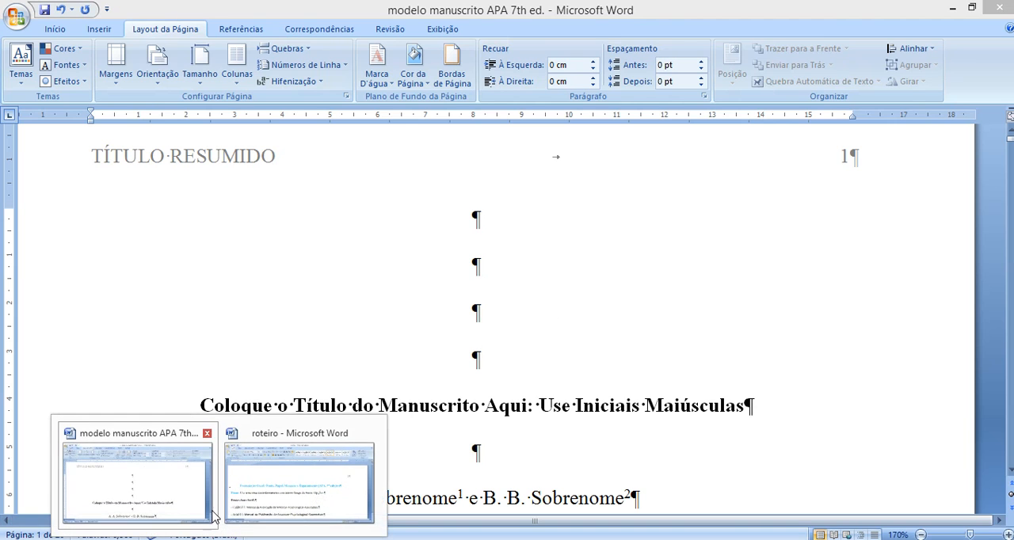
pyautogui.click(299, 483)
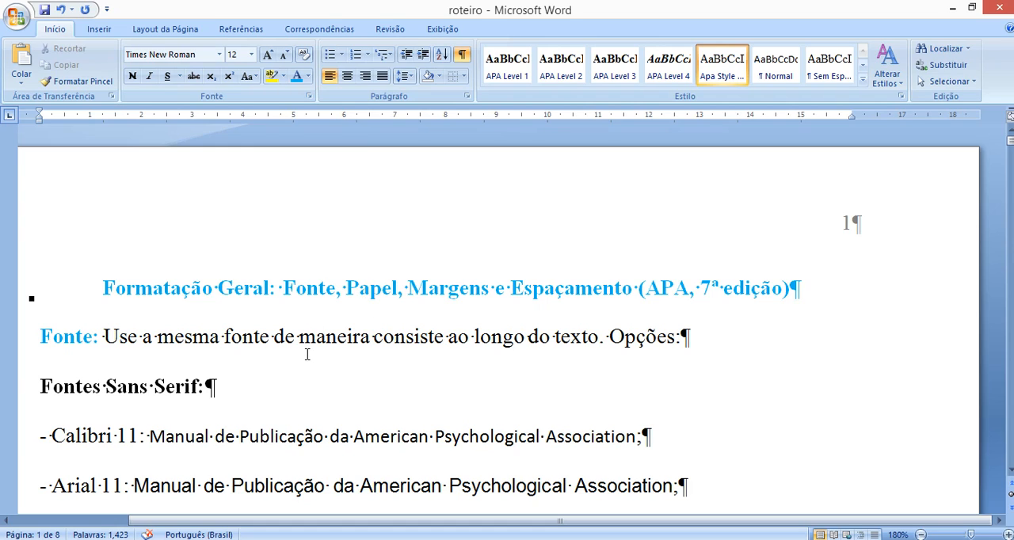
# - Select the sentence "Use a mesma fonte de maneira consiste ao longo do texto" after the Fonte label to point out the rule
pyautogui.scroll(-1, 300, 352)
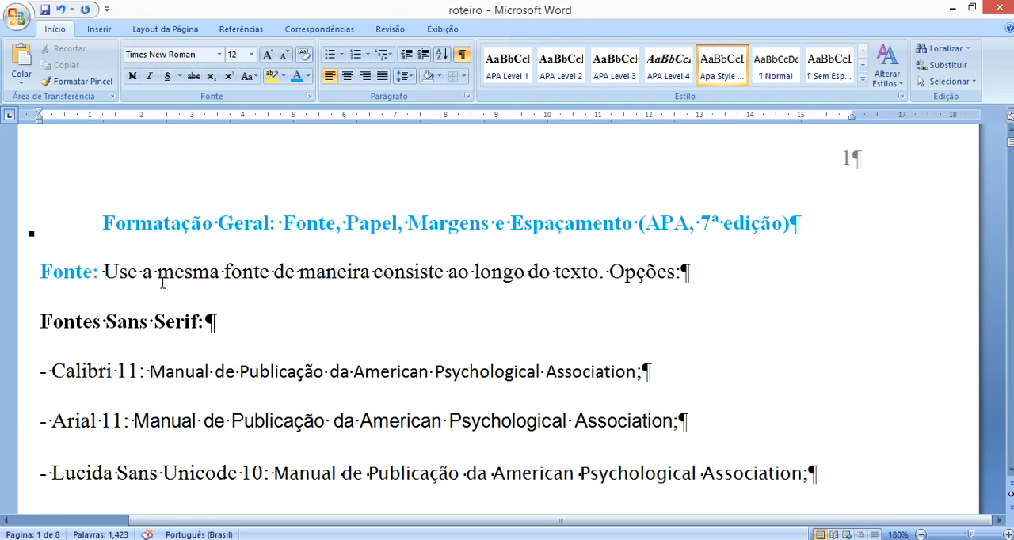
pyautogui.click(129, 272)
pyautogui.moveTo(129, 272); pyautogui.dragTo(527, 274)
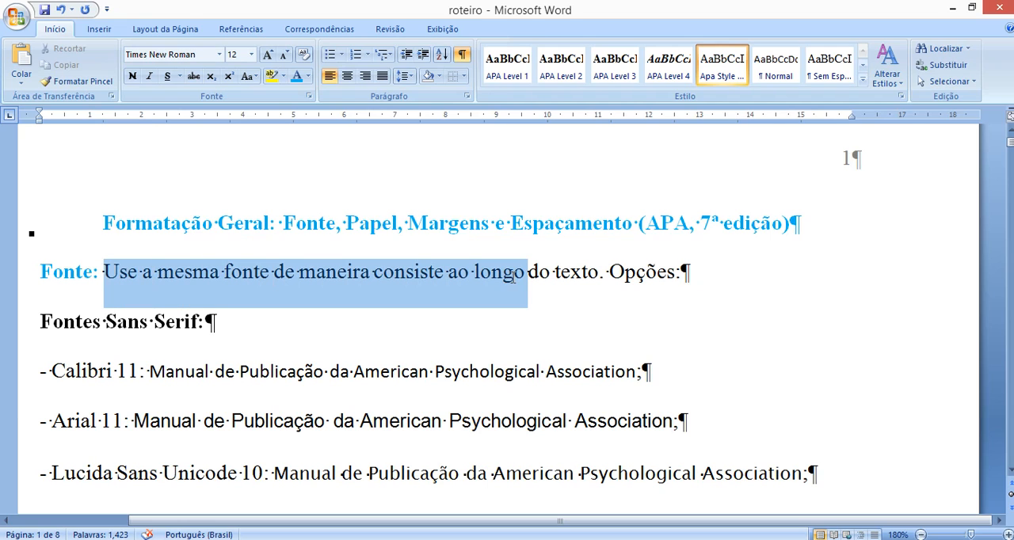
pyautogui.click(348, 278)
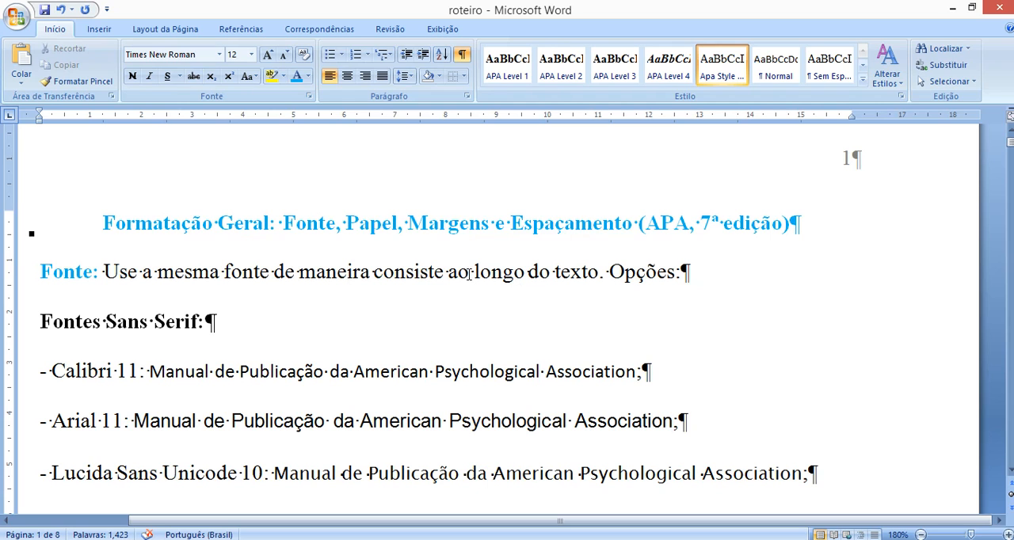
pyautogui.scroll(1, 444, 279)
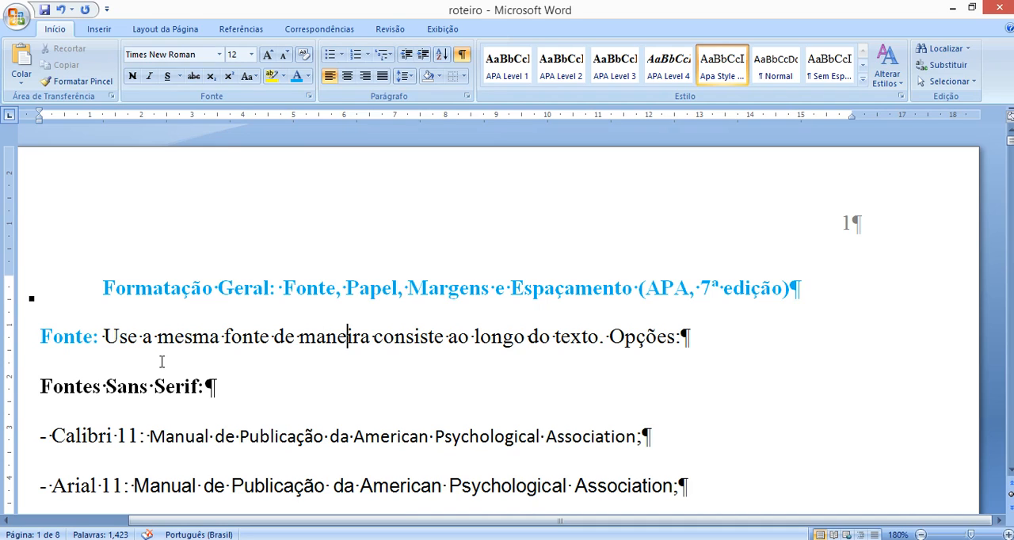
pyautogui.moveTo(115, 339); pyautogui.dragTo(599, 341)
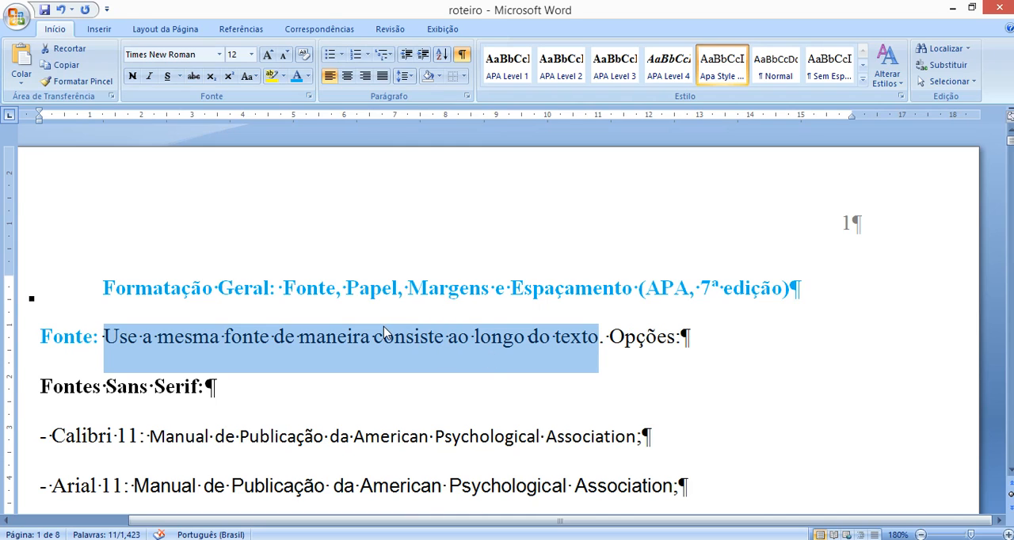
# - Highlight the "Fontes Sans Serif" and "Fontes Serif" headings in turn to point out the two font categories
pyautogui.scroll(-2, 381, 323)
pyautogui.scroll(-1, 381, 322)
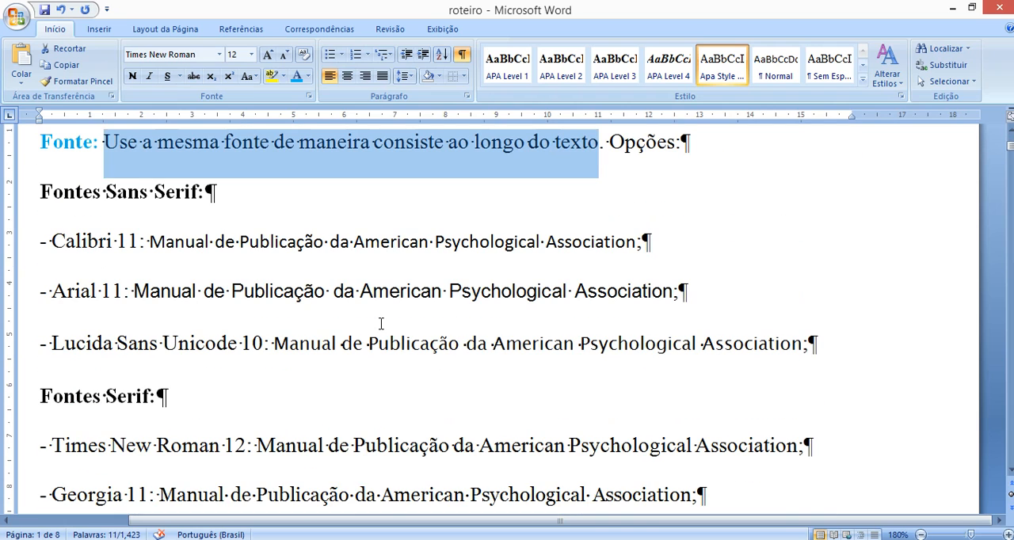
pyautogui.click(82, 188)
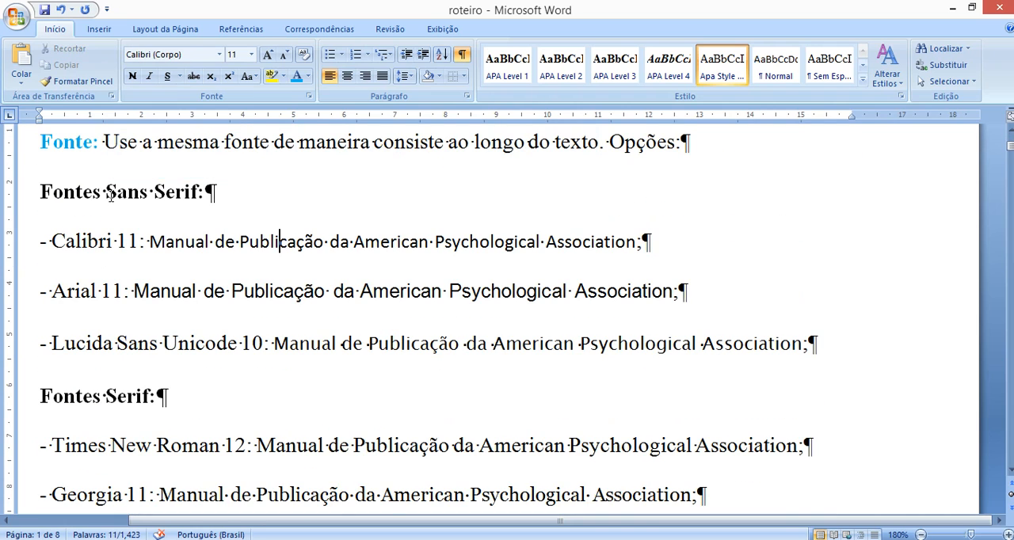
pyautogui.moveTo(42, 192); pyautogui.dragTo(219, 194)
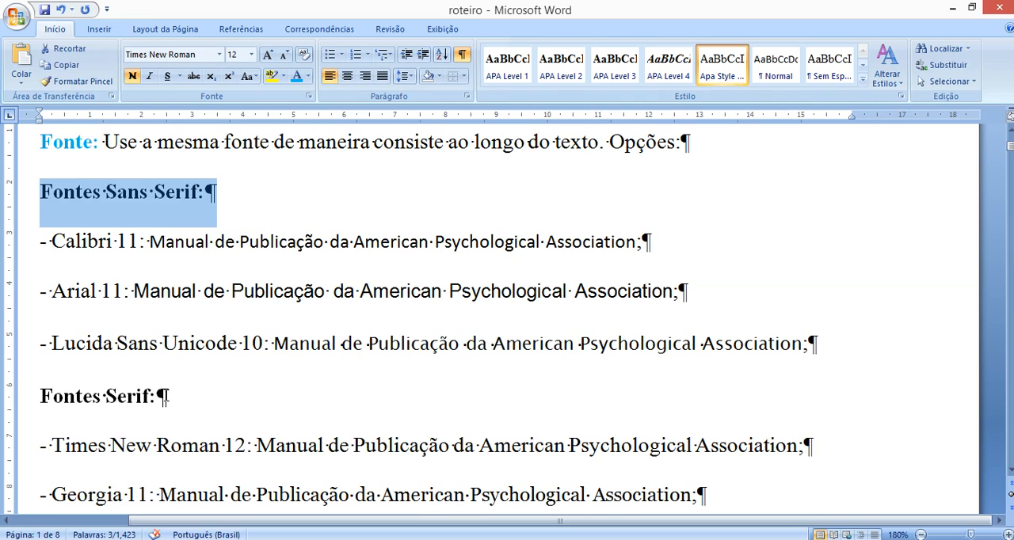
pyautogui.moveTo(168, 396); pyautogui.dragTo(42, 399)
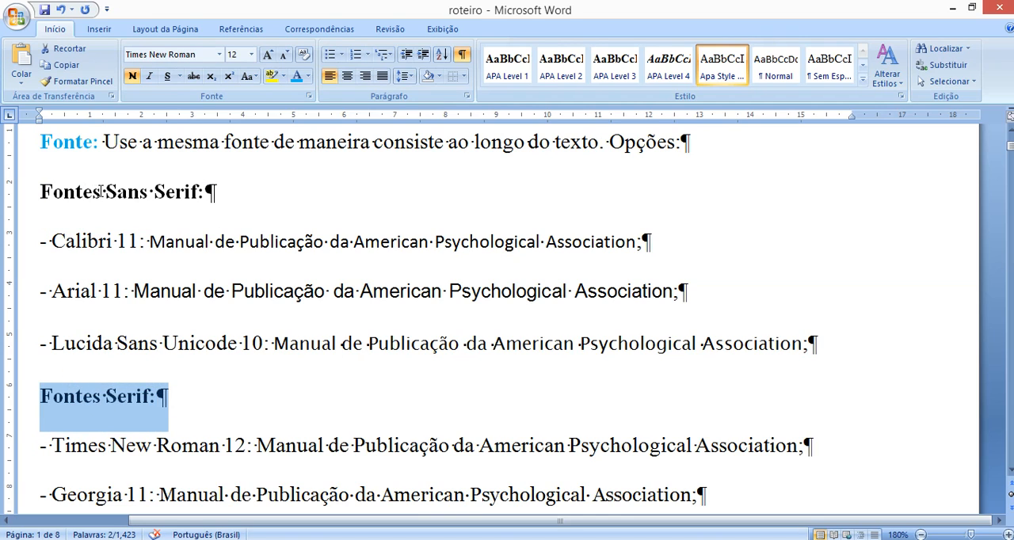
pyautogui.moveTo(103, 192); pyautogui.dragTo(185, 198)
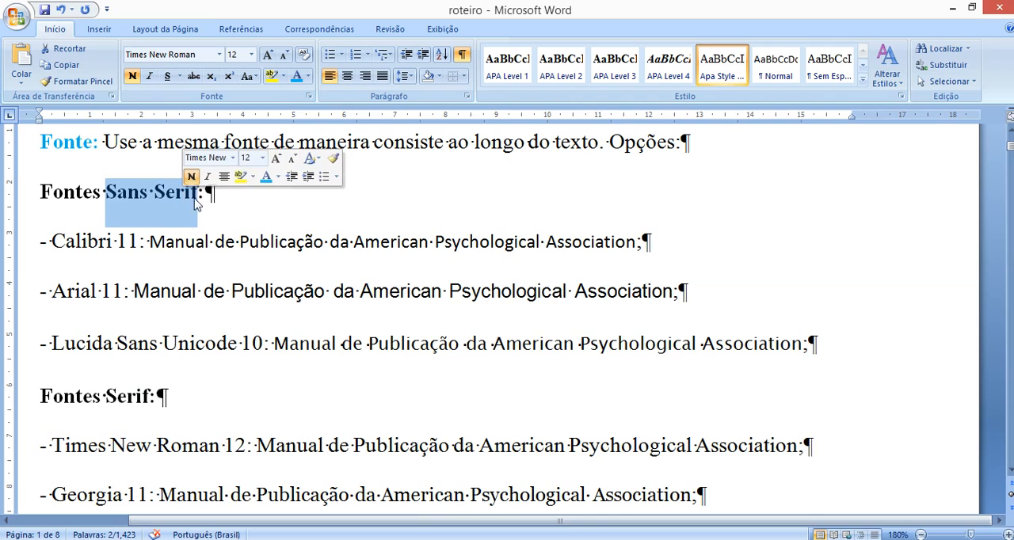
pyautogui.click(150, 259)
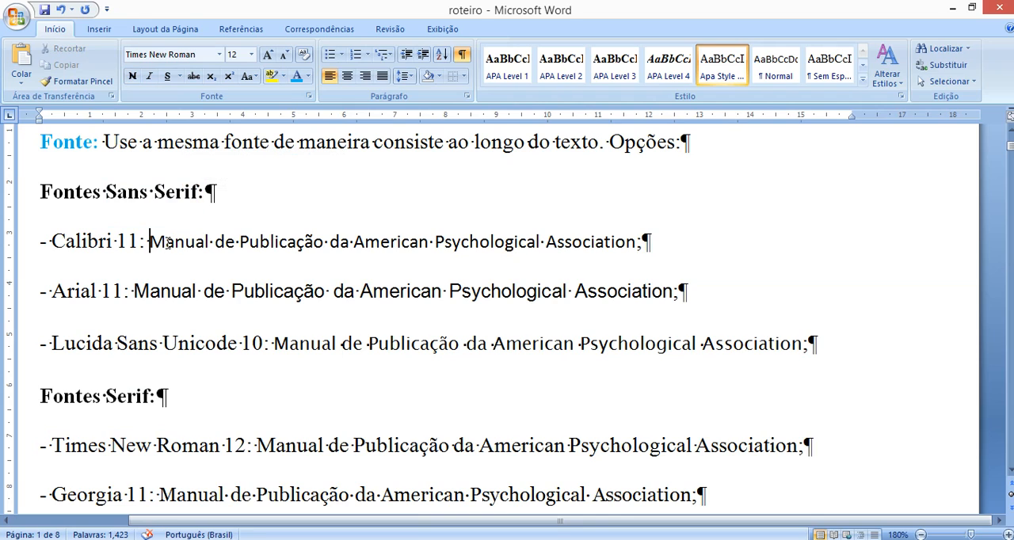
# - Magnify the font lists and compare the letter shapes of the sans serif and serif samples
pyautogui.keyDown('ctrl'); pyautogui.scroll(15, 150, 254); pyautogui.keyUp('ctrl')
pyautogui.scroll(3, 169, 243)
pyautogui.keyDown('ctrl'); pyautogui.scroll(3, 425, 350); pyautogui.keyUp('ctrl')
pyautogui.scroll(3, 369, 354)
pyautogui.scroll(-2, 354, 358)
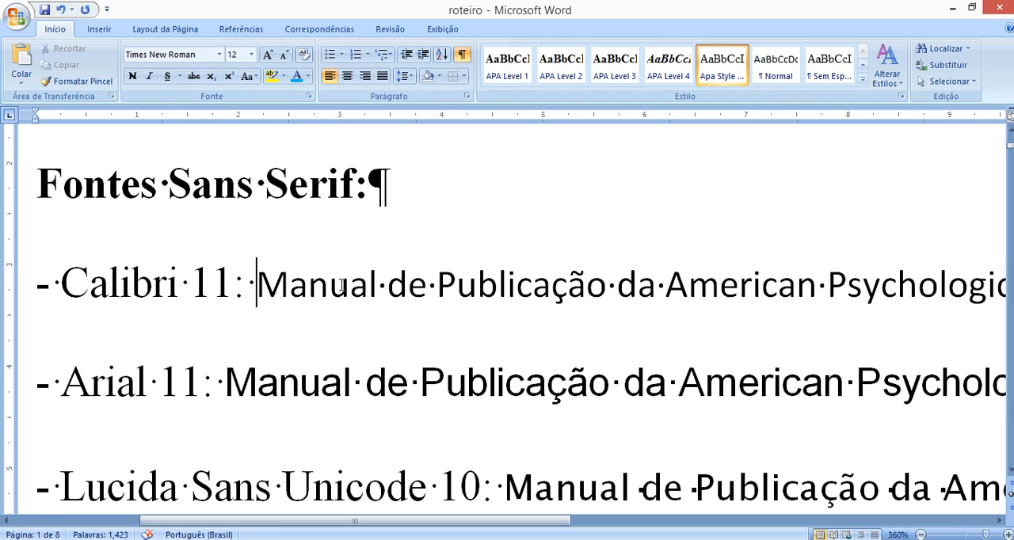
pyautogui.scroll(-3, 491, 317)
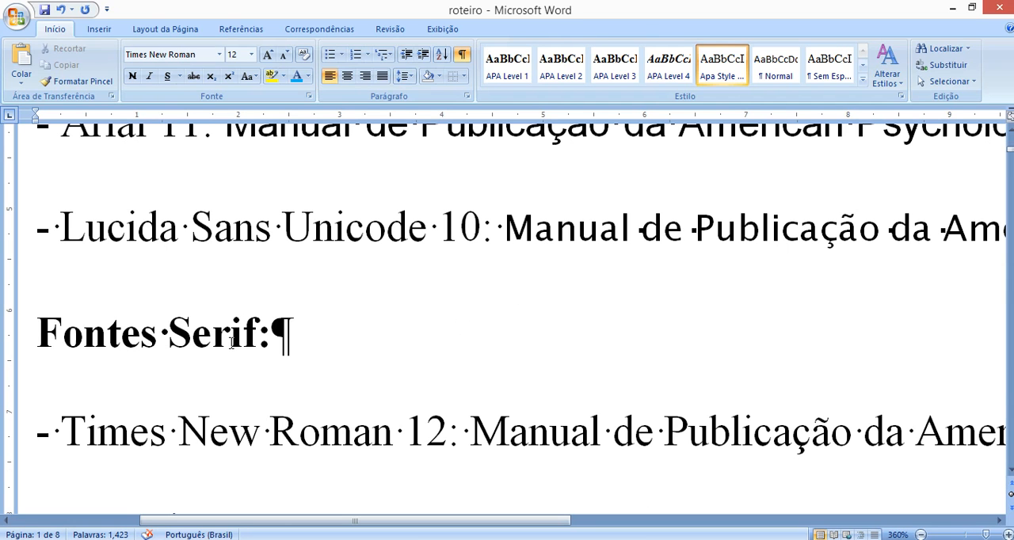
pyautogui.keyDown('ctrl'); pyautogui.scroll(2, 270, 449); pyautogui.keyUp('ctrl')
pyautogui.keyDown('ctrl'); pyautogui.scroll(8, 270, 449); pyautogui.keyUp('ctrl')
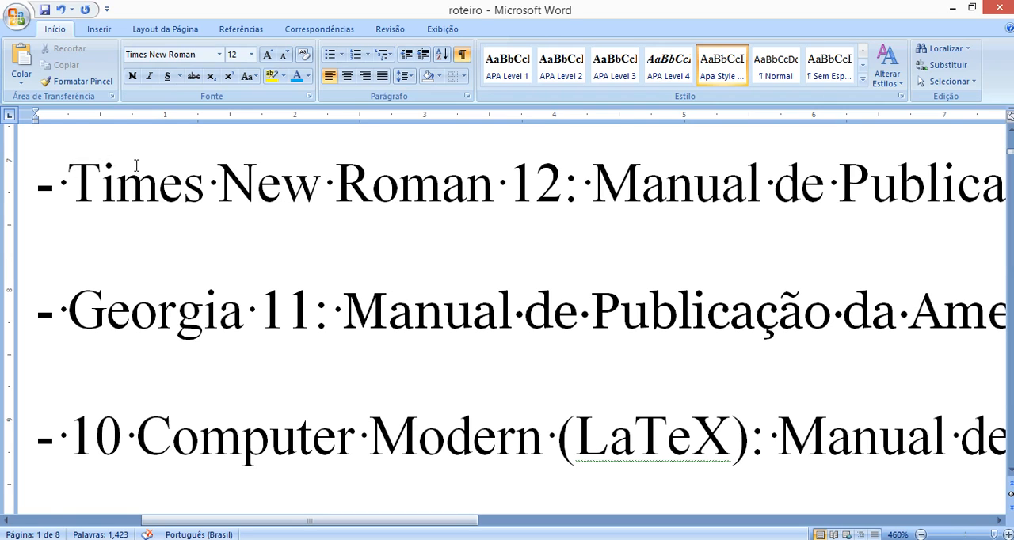
pyautogui.scroll(-1, 158, 244)
pyautogui.scroll(1, 157, 245)
pyautogui.scroll(3, 157, 245)
pyautogui.keyDown('ctrl'); pyautogui.scroll(-12, 170, 271); pyautogui.keyUp('ctrl')
pyautogui.keyDown('ctrl'); pyautogui.scroll(-8, 170, 270); pyautogui.keyUp('ctrl')
pyautogui.scroll(3, 169, 270)
pyautogui.scroll(-2, 170, 270)
pyautogui.keyDown('ctrl'); pyautogui.scroll(-4, 170, 271); pyautogui.keyUp('ctrl')
pyautogui.scroll(2, 170, 270)
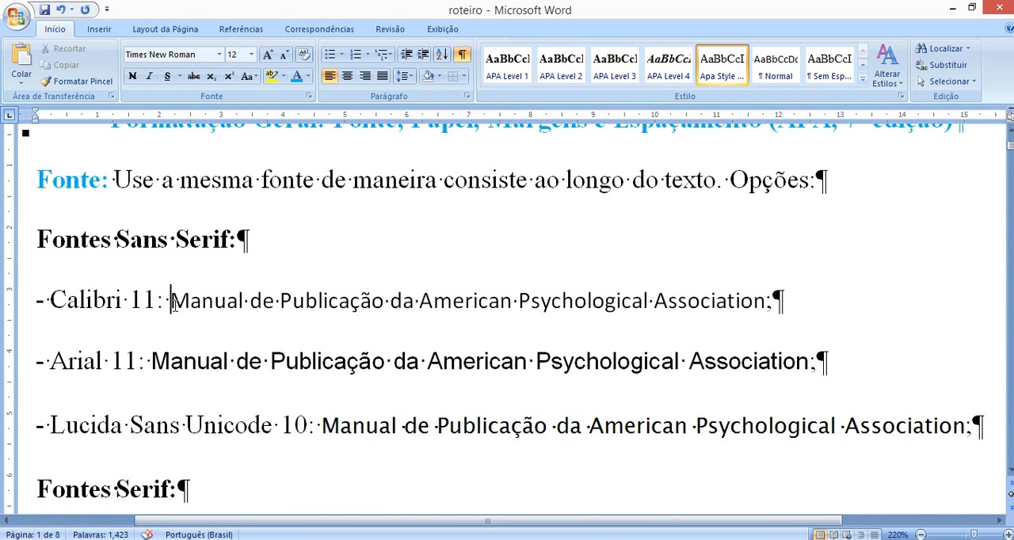
# - Highlight the Calibri 11, Arial 11 and Lucida Sans Unicode 10 sample texts in turn, ending with the words "Sans Serif" in their heading
pyautogui.moveTo(172, 305); pyautogui.dragTo(667, 309)
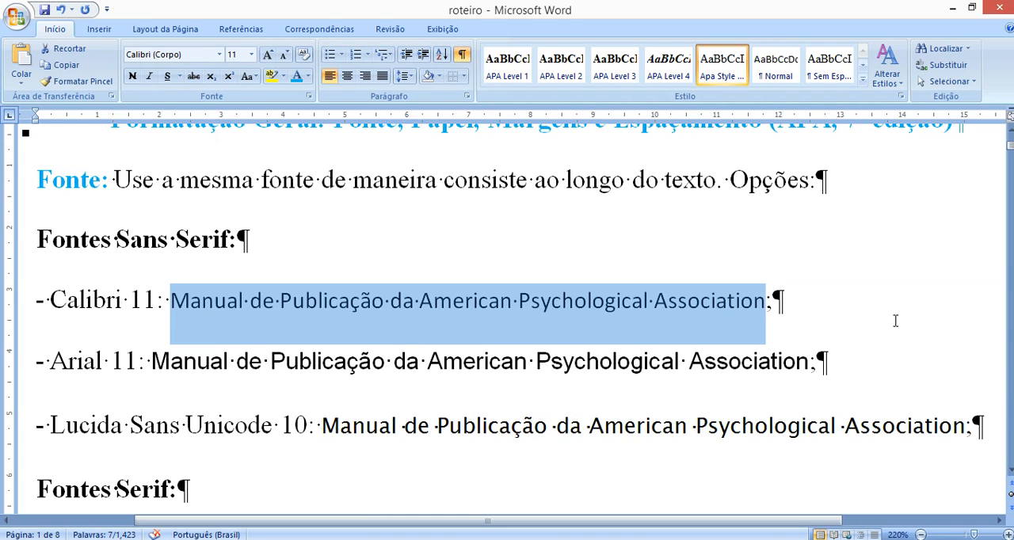
pyautogui.click(160, 371)
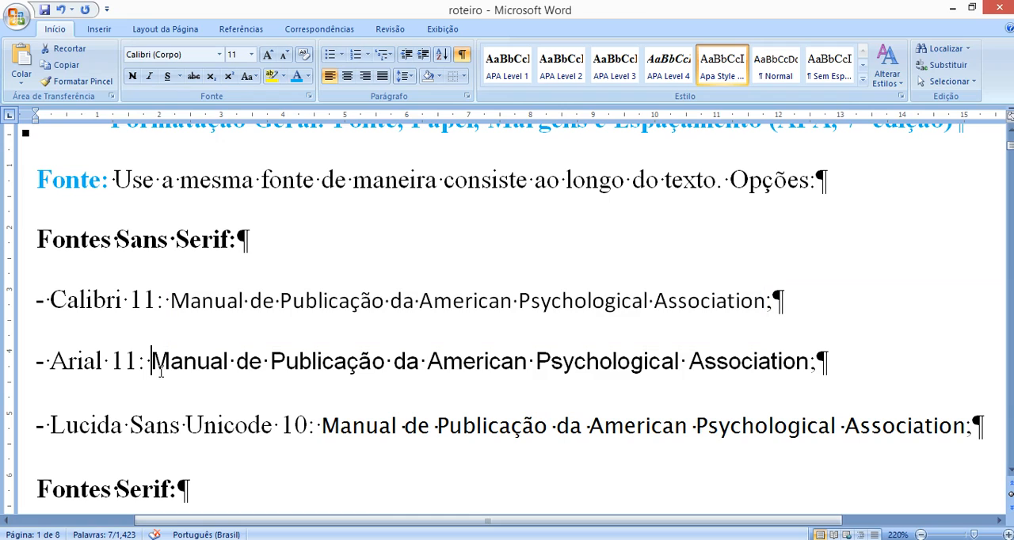
pyautogui.moveTo(160, 370); pyautogui.dragTo(705, 382)
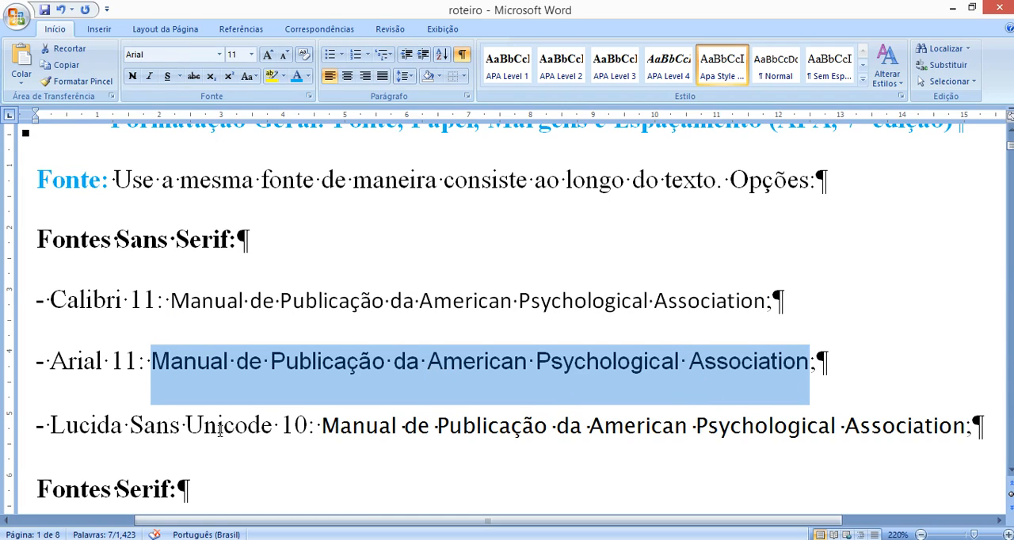
pyautogui.moveTo(355, 434); pyautogui.dragTo(866, 464)
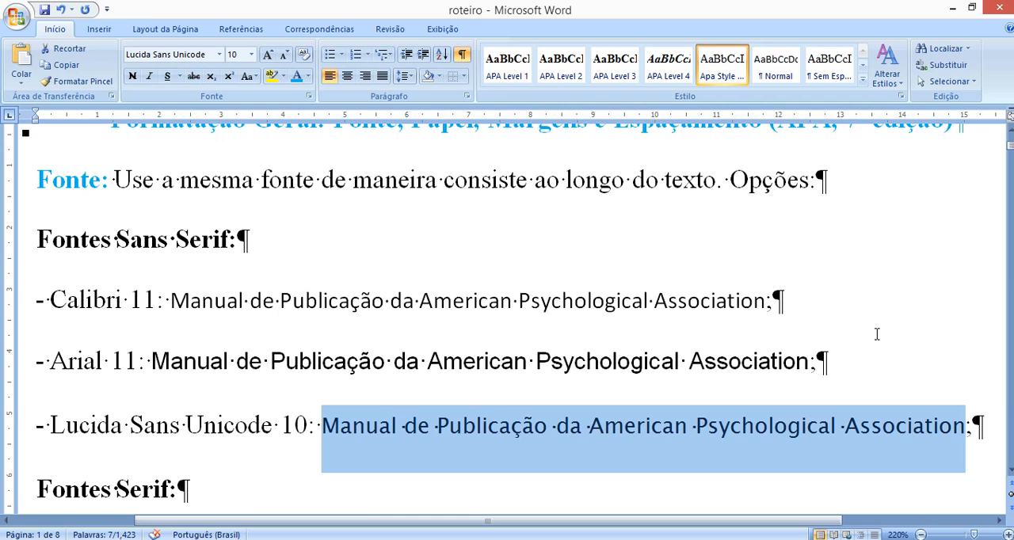
pyautogui.click(742, 326)
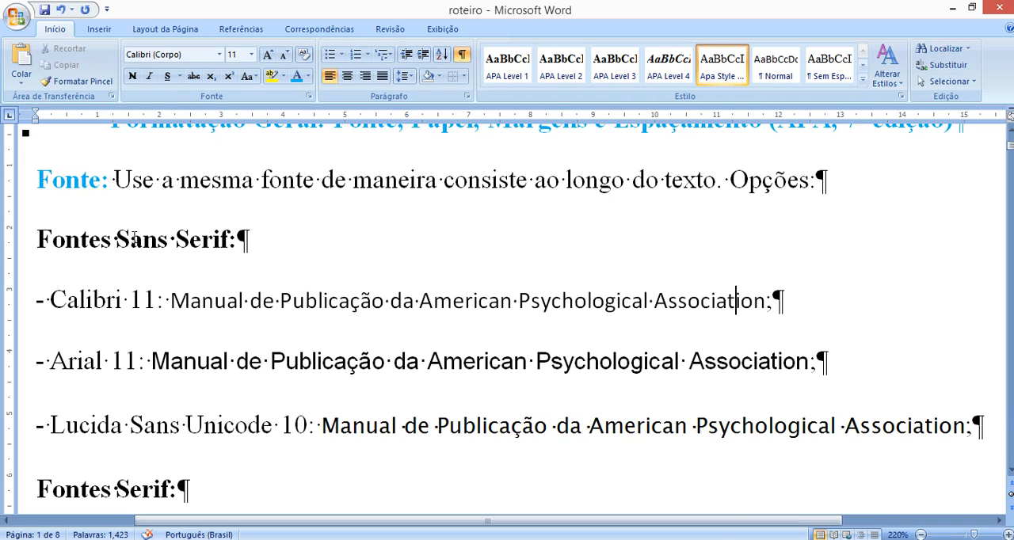
pyautogui.moveTo(117, 239); pyautogui.dragTo(228, 240)
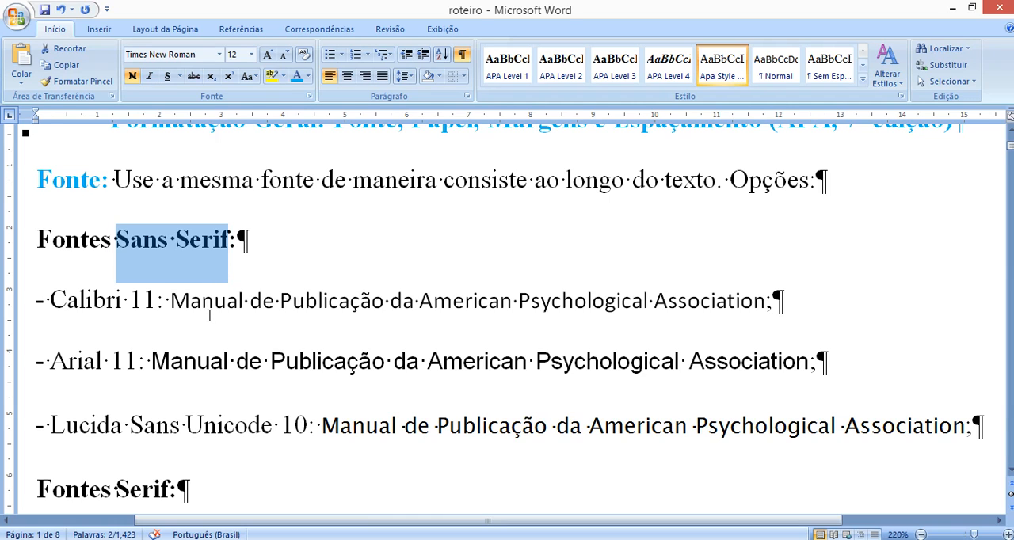
# - Examine the serif options by highlighting the Times New Roman name and the Times New Roman 12 and Georgia 11 sample texts
pyautogui.scroll(-1, 209, 315)
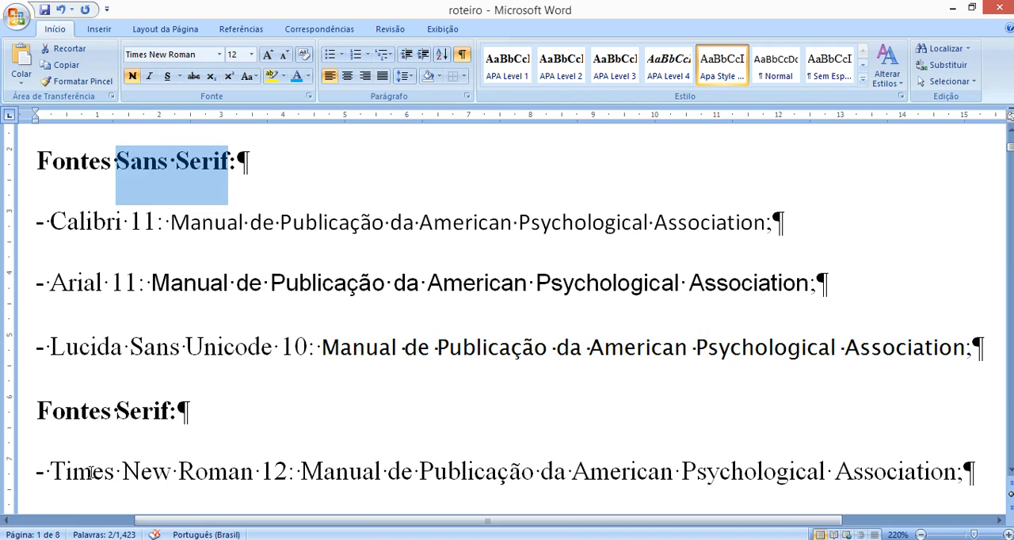
pyautogui.moveTo(92, 472); pyautogui.dragTo(266, 475)
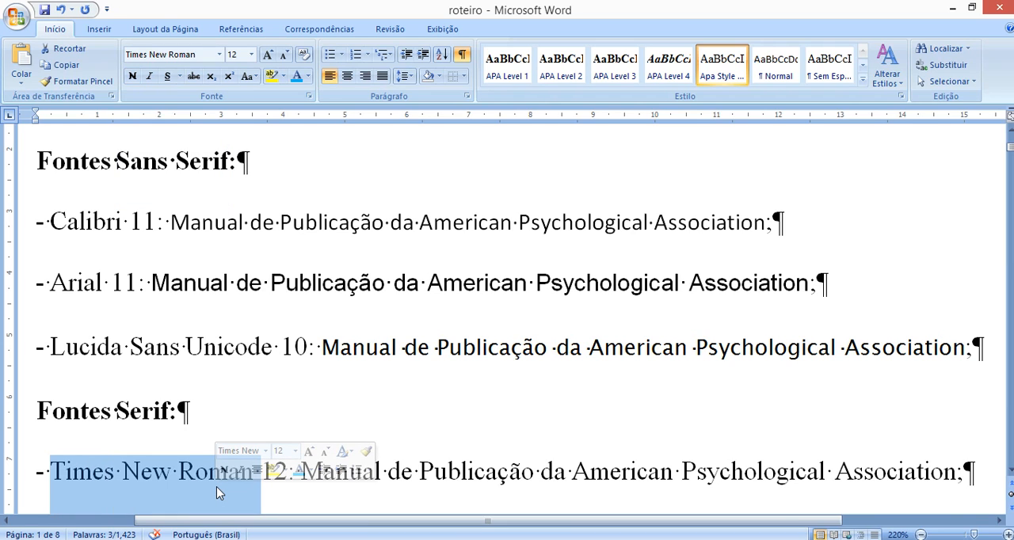
pyautogui.scroll(-1, 337, 378)
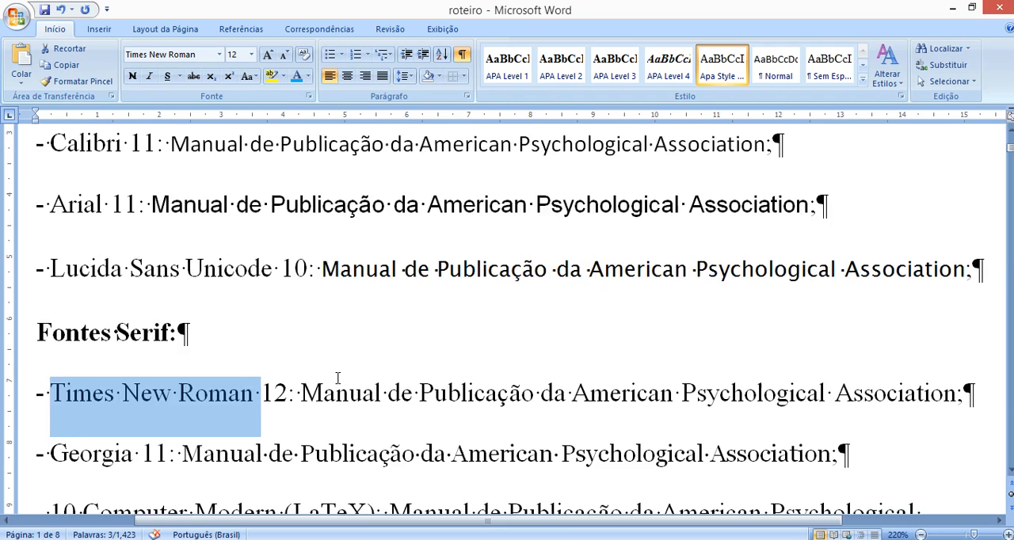
pyautogui.scroll(-1, 337, 377)
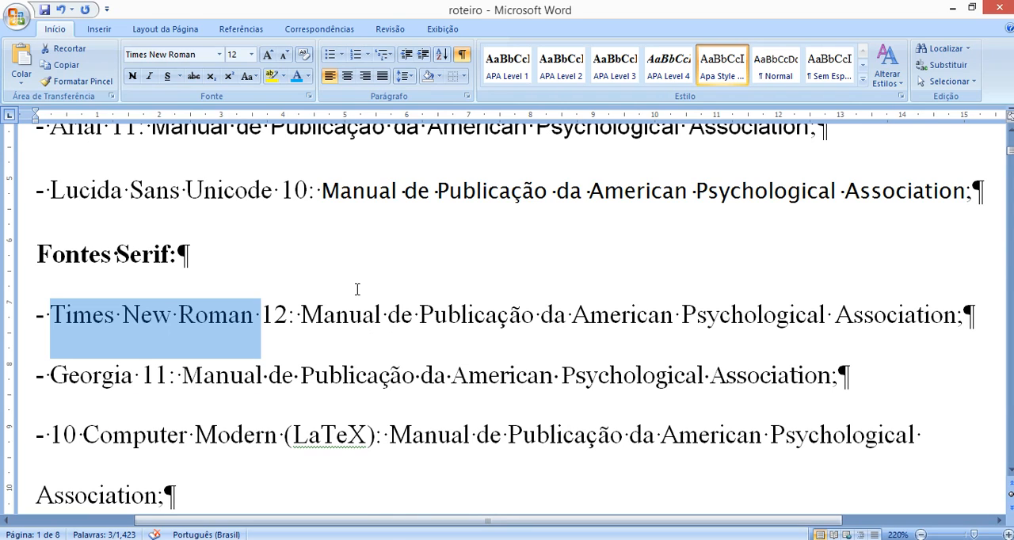
pyautogui.moveTo(301, 315); pyautogui.dragTo(958, 330)
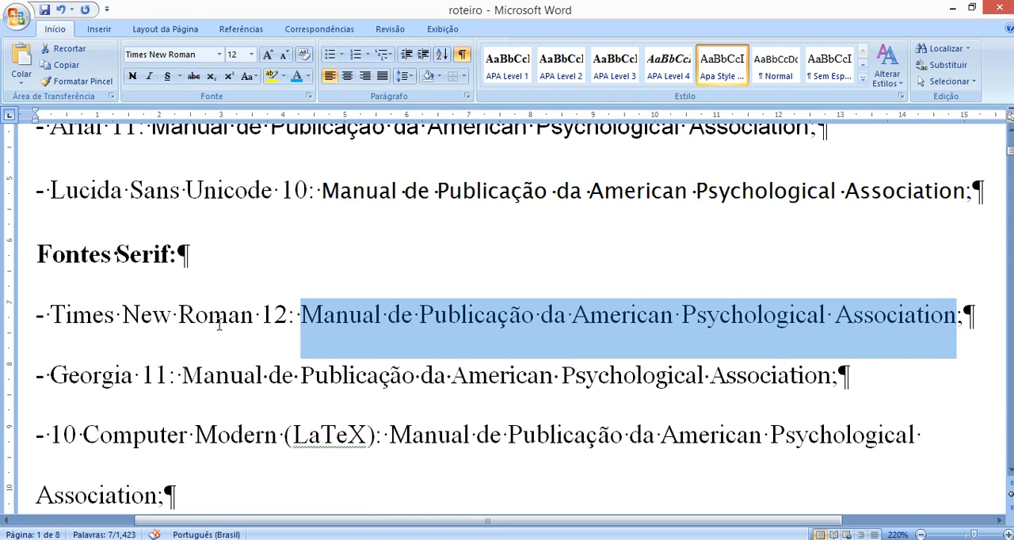
pyautogui.moveTo(182, 378); pyautogui.dragTo(830, 388)
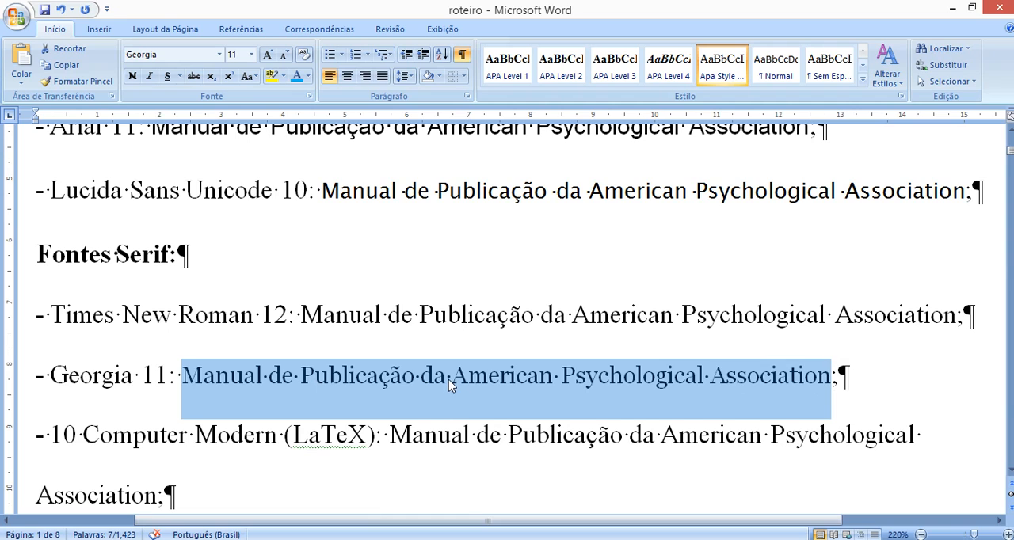
pyautogui.scroll(-2, 447, 380)
pyautogui.scroll(1, 264, 319)
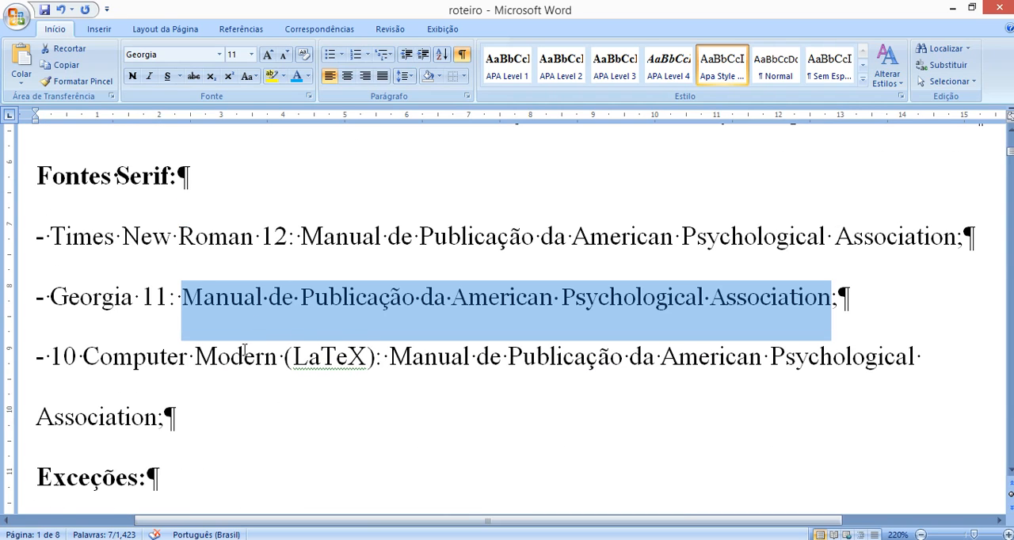
# - Move the size 10 in the LaTeX font entry behind the font name so it reads "Computer Modern 10 (LaTeX)"
pyautogui.moveTo(82, 358); pyautogui.dragTo(65, 358)
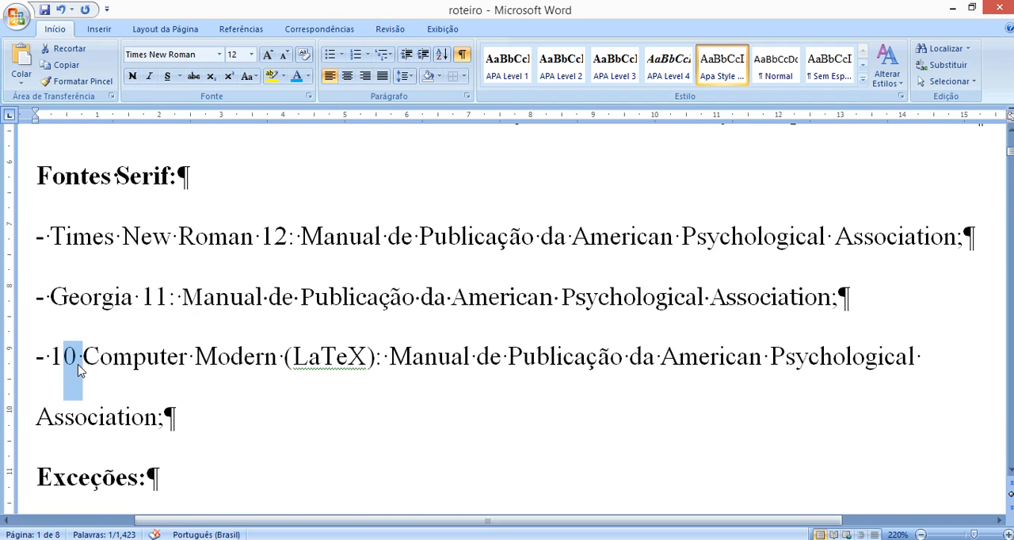
pyautogui.hotkey('shift', 'Left')
pyautogui.press('Delete')
pyautogui.press('Right')
pyautogui.press('Right')
pyautogui.press('Right')
pyautogui.press('Right')
pyautogui.press('Right')
pyautogui.press('Right')
pyautogui.press('Right')
pyautogui.press('Right')
pyautogui.press('Right')
pyautogui.press('Right')
pyautogui.press('Right')
pyautogui.press('Right')
pyautogui.press('Right')
pyautogui.press('Right')
pyautogui.press('Right')
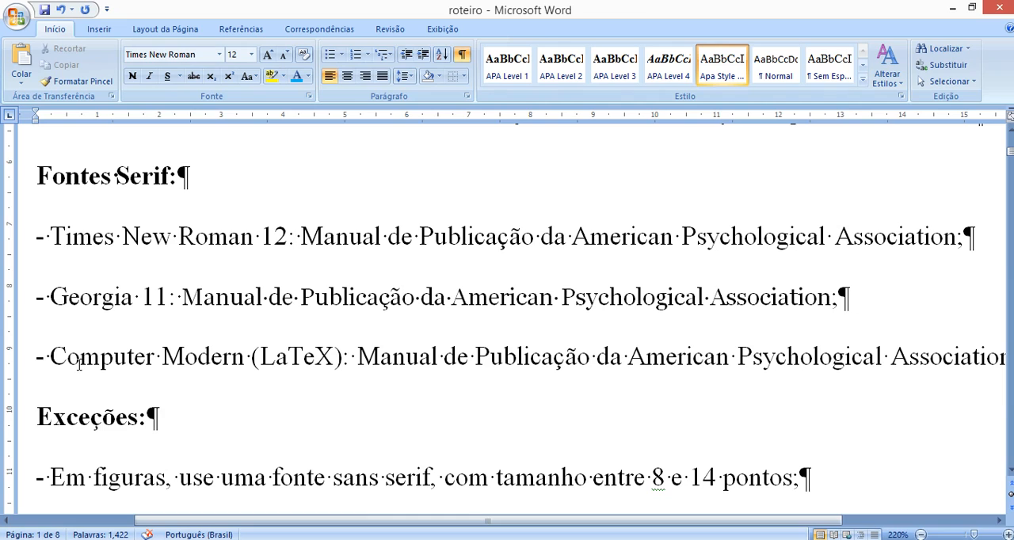
pyautogui.press('Right')
pyautogui.write('10')
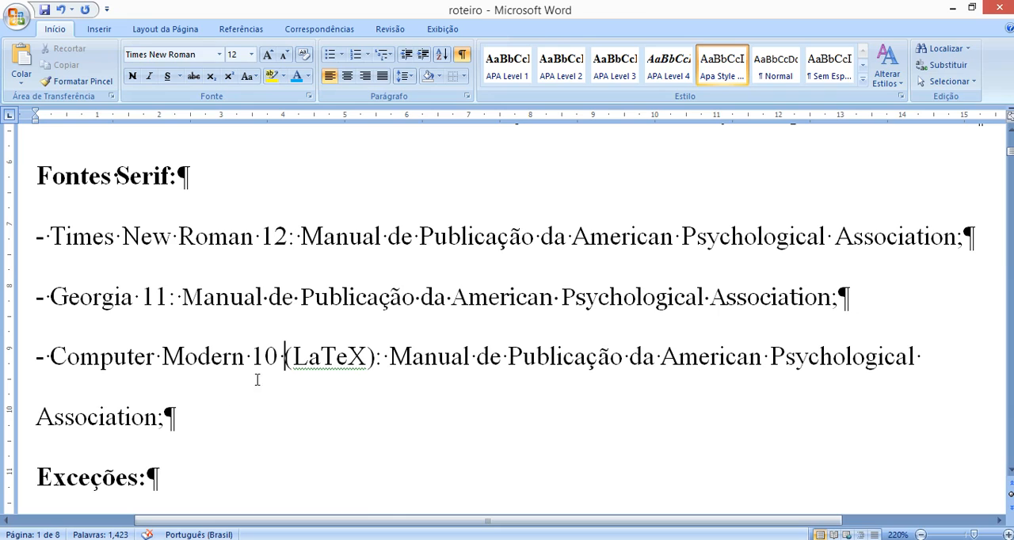
# - Highlight the word "LaTeX", the sample text and the name "Computer Modern 10" in turn in the last serif font entry
pyautogui.moveTo(293, 363); pyautogui.dragTo(367, 365)
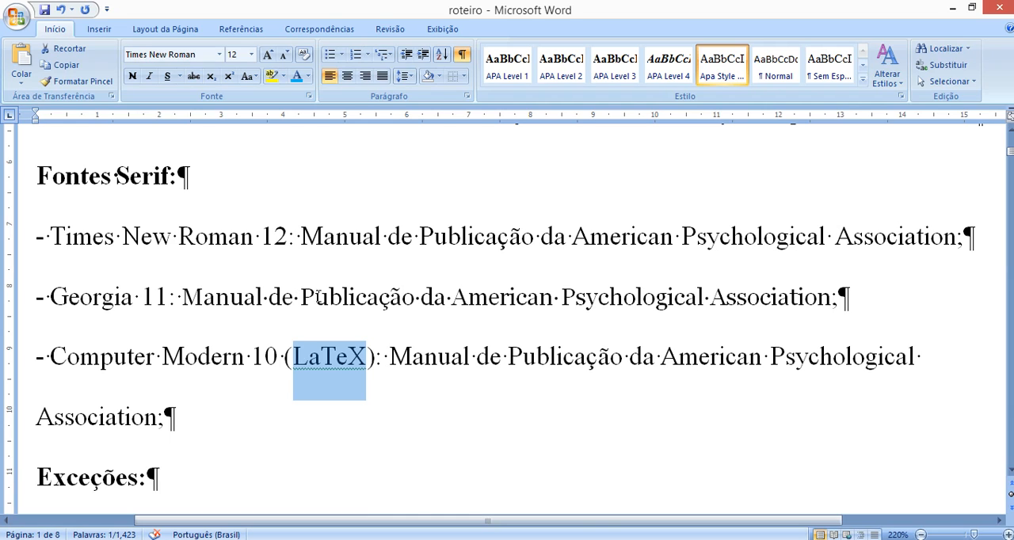
pyautogui.click(392, 354)
pyautogui.moveTo(393, 354); pyautogui.dragTo(158, 415)
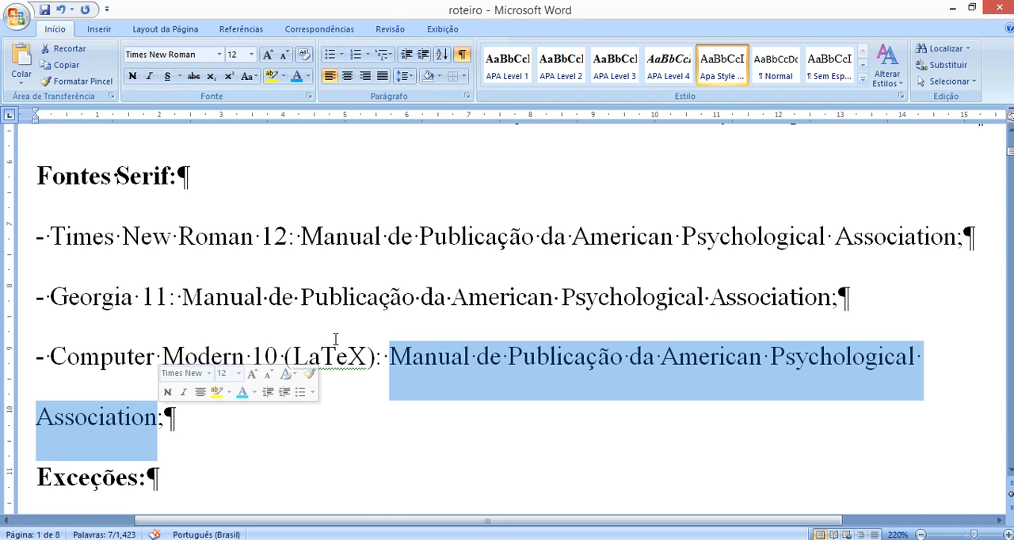
pyautogui.click(467, 297)
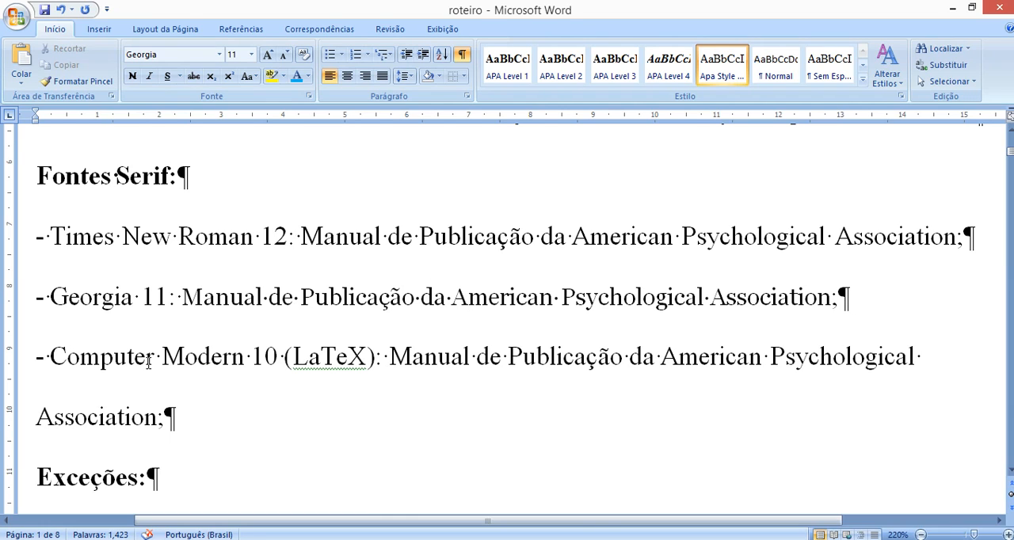
pyautogui.moveTo(53, 370); pyautogui.dragTo(282, 370)
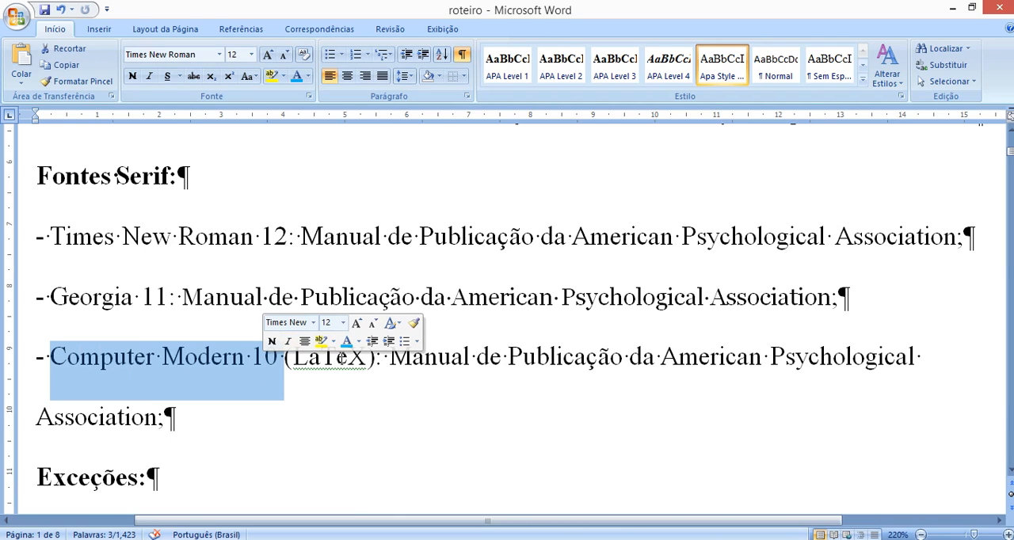
pyautogui.click(466, 358)
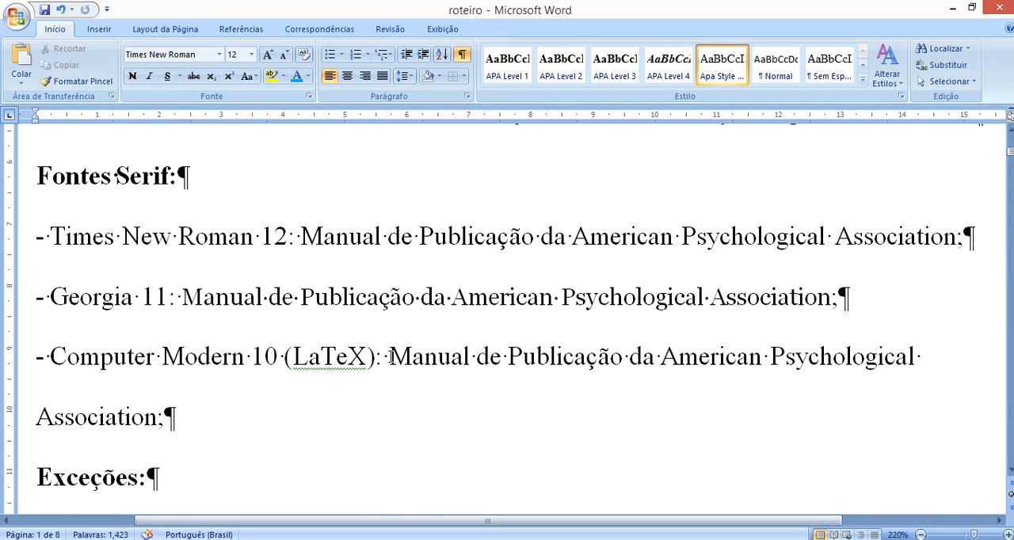
# - Highlight "sans serif" in the exception for figures and review the sans serif font list it refers to
pyautogui.scroll(-4, 391, 357)
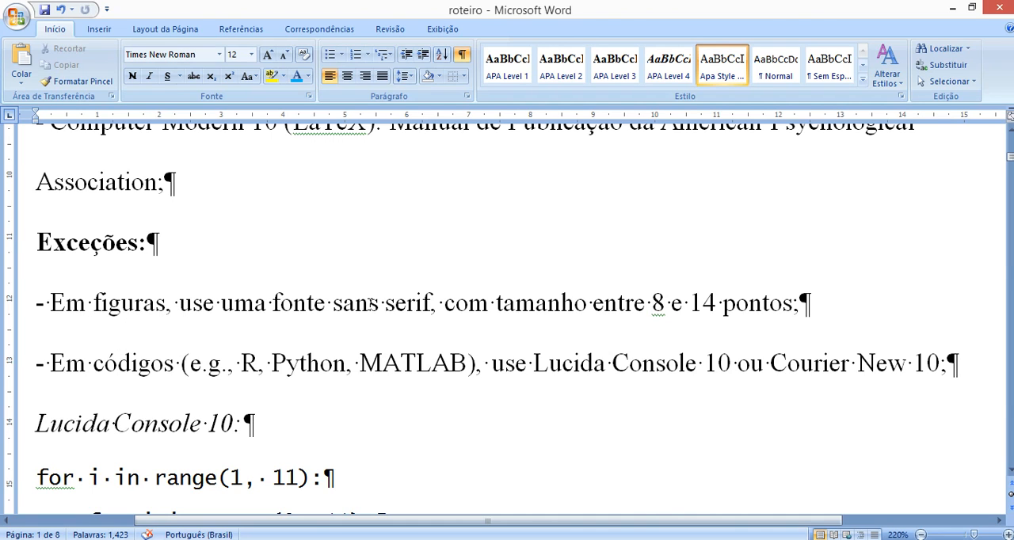
pyautogui.moveTo(343, 303); pyautogui.dragTo(420, 316)
pyautogui.scroll(2, 369, 299)
pyautogui.scroll(-1, 369, 301)
pyautogui.scroll(1, 369, 304)
pyautogui.scroll(4, 385, 305)
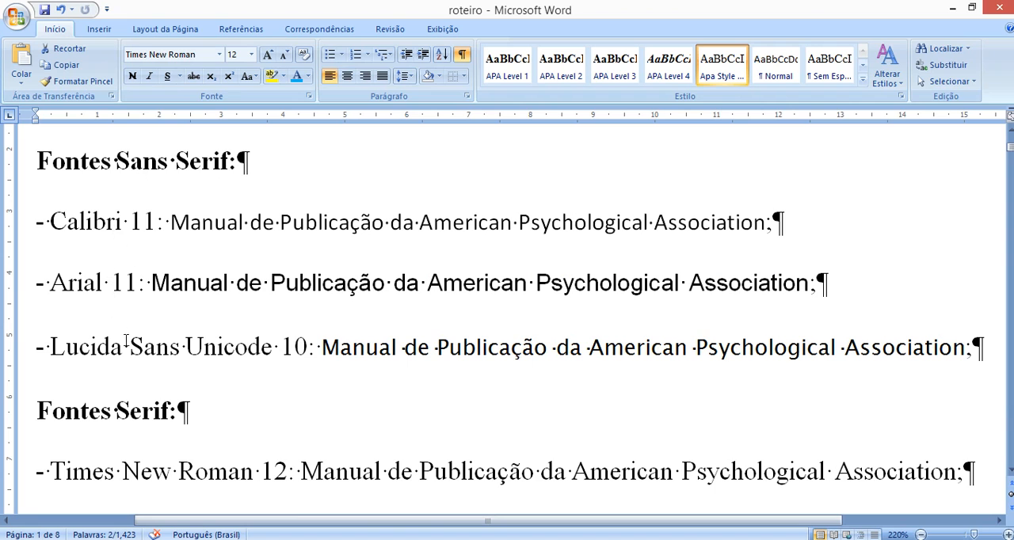
pyautogui.scroll(-5, 261, 356)
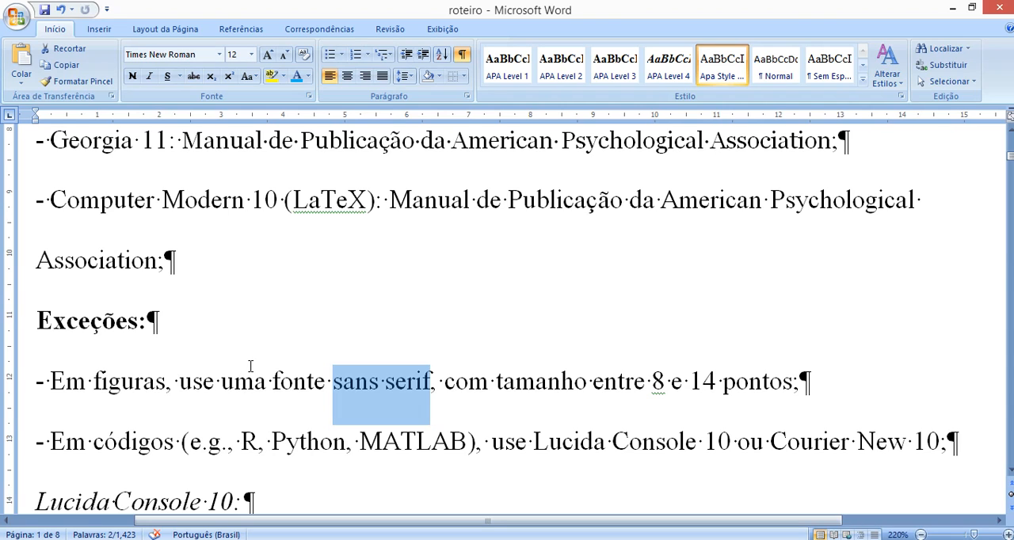
# - Highlight "Lucida Console" in the exception for code and hide the paragraph marks and other formatting symbols
pyautogui.moveTo(536, 441); pyautogui.dragTo(709, 444)
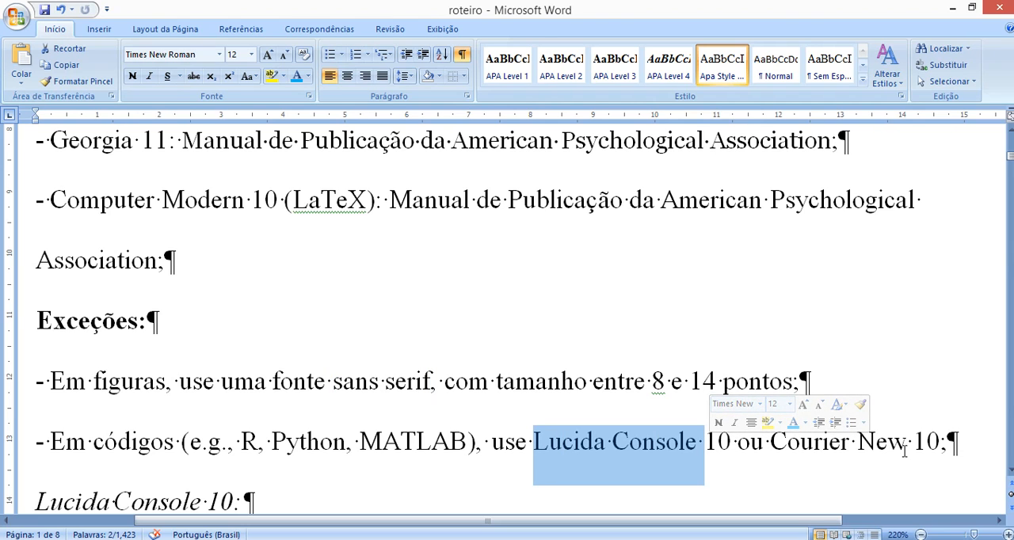
pyautogui.scroll(-2, 589, 368)
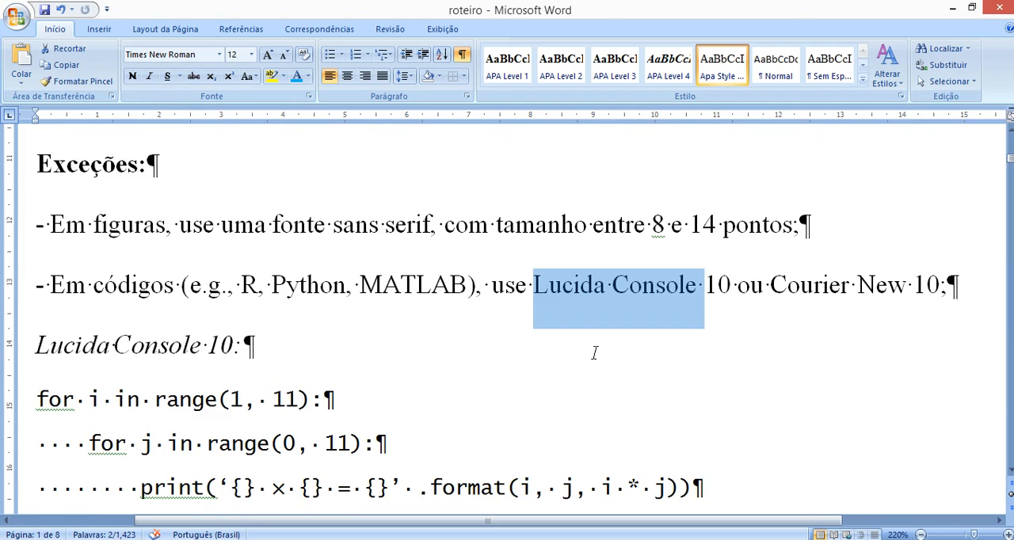
pyautogui.scroll(-1, 593, 348)
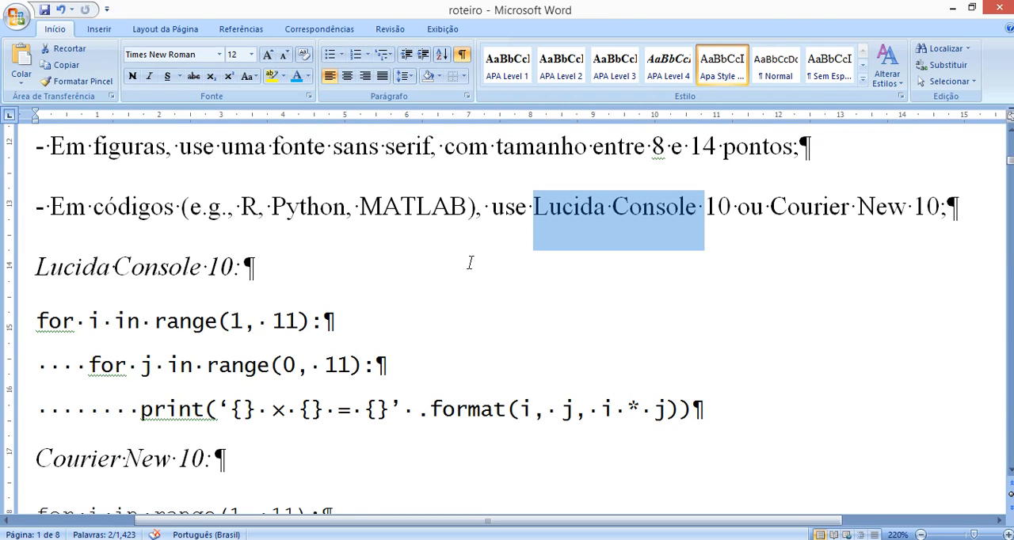
pyautogui.click(462, 62)
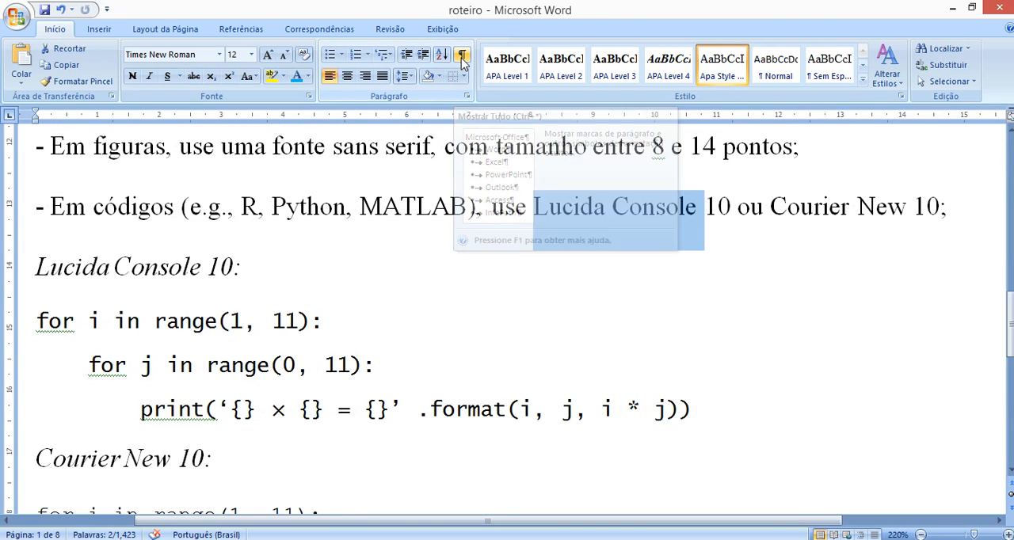
# - Highlight the Lucida Console code sample, followed by its heading "Lucida Console 10"
pyautogui.click(748, 422)
pyautogui.moveTo(748, 422); pyautogui.dragTo(120, 327)
pyautogui.click(486, 319)
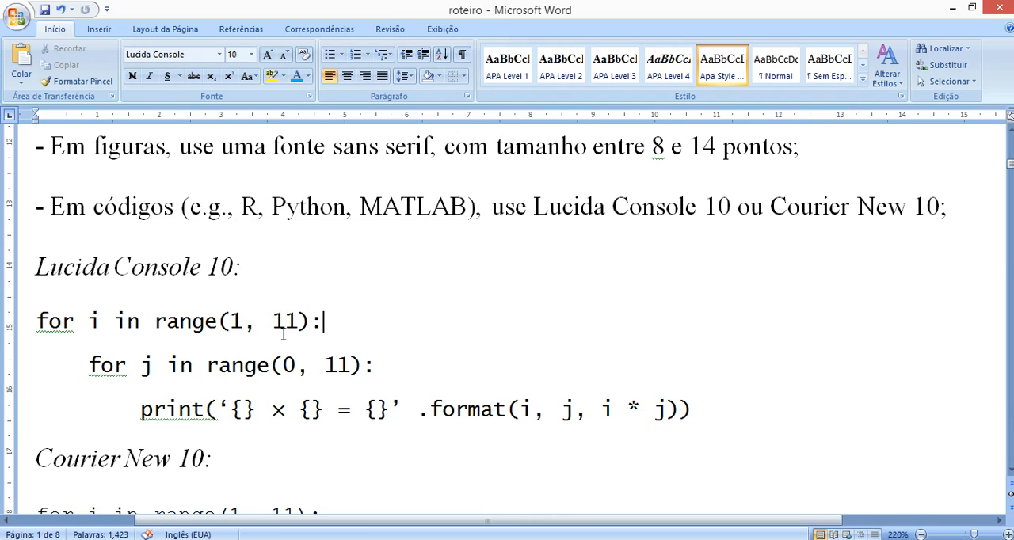
pyautogui.moveTo(37, 269); pyautogui.dragTo(234, 269)
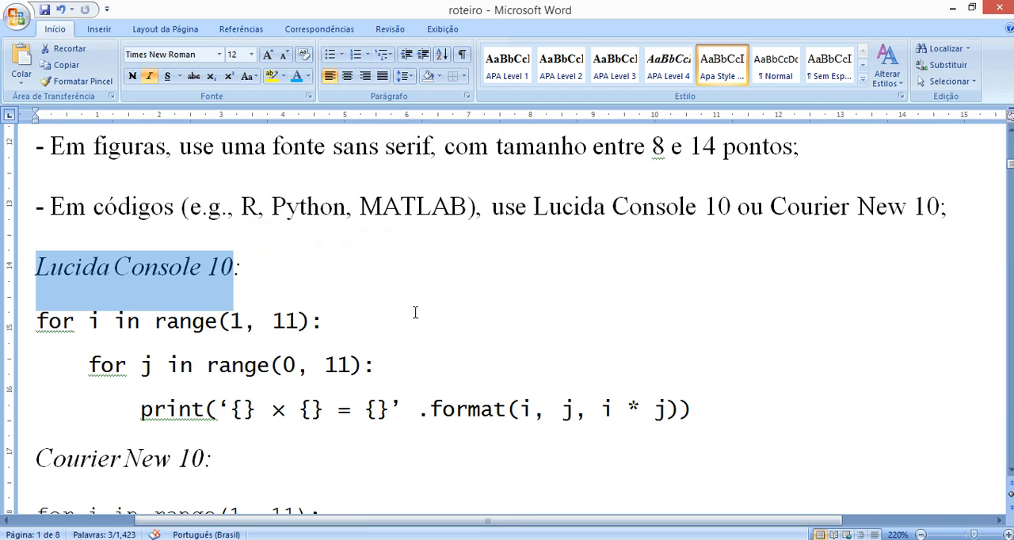
# - Highlight the Courier New 10 code sample and compare it with the Lucida Console version
pyautogui.scroll(-3, 370, 328)
pyautogui.scroll(-1, 122, 303)
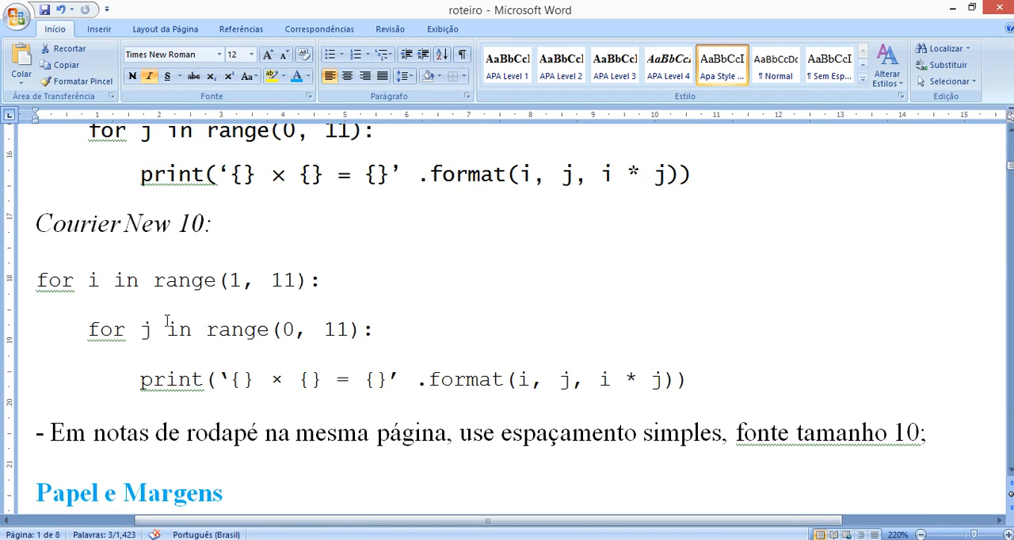
pyautogui.moveTo(72, 281); pyautogui.dragTo(701, 412)
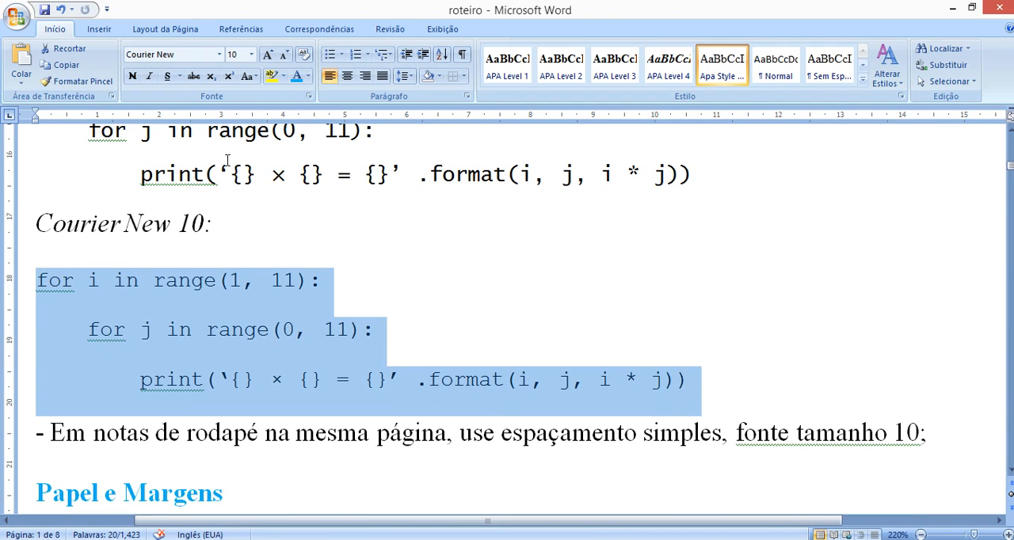
pyautogui.click(204, 242)
pyautogui.scroll(3, 263, 297)
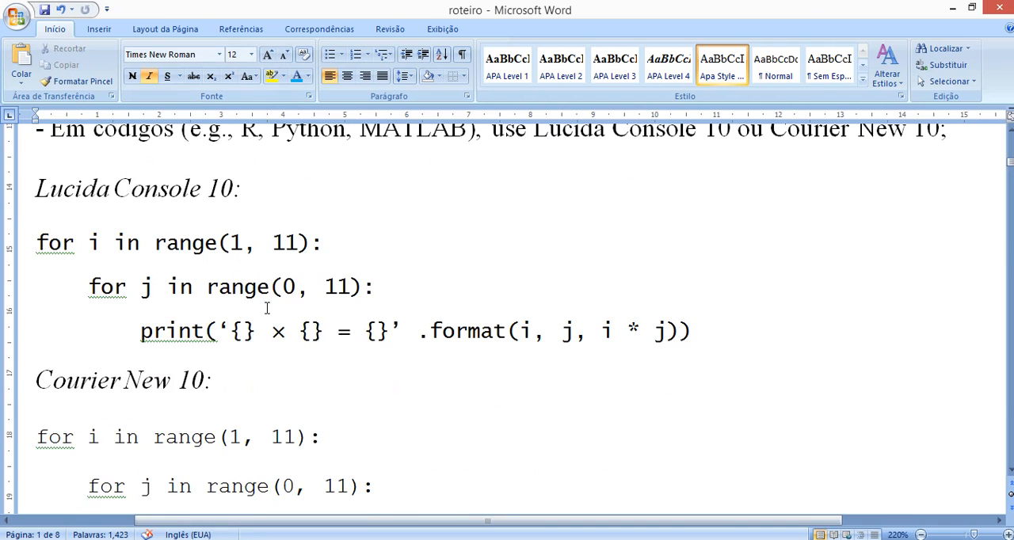
# - Examine the footnote exception, highlighting "notas de rodapé na mesma página, use espaçamento" and placing the cursor after the font size 10
pyautogui.scroll(-2, 266, 308)
pyautogui.scroll(-2, 267, 308)
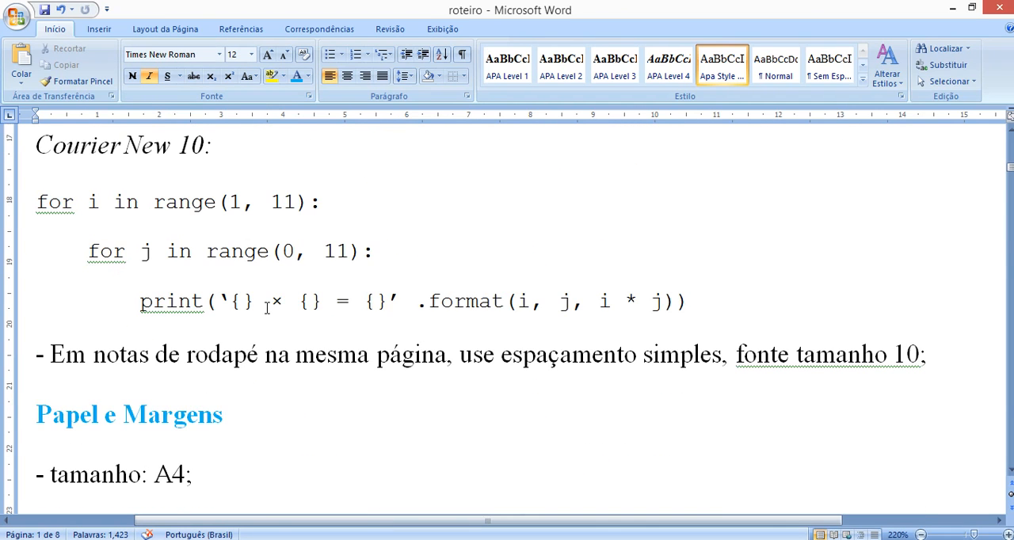
pyautogui.scroll(1, 267, 308)
pyautogui.moveTo(118, 433); pyautogui.dragTo(641, 446)
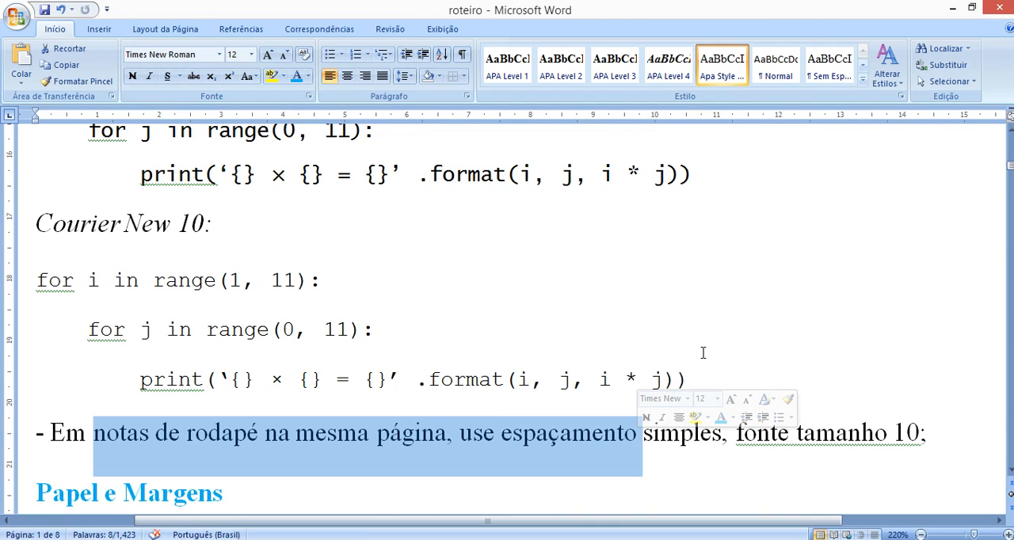
pyautogui.click(570, 347)
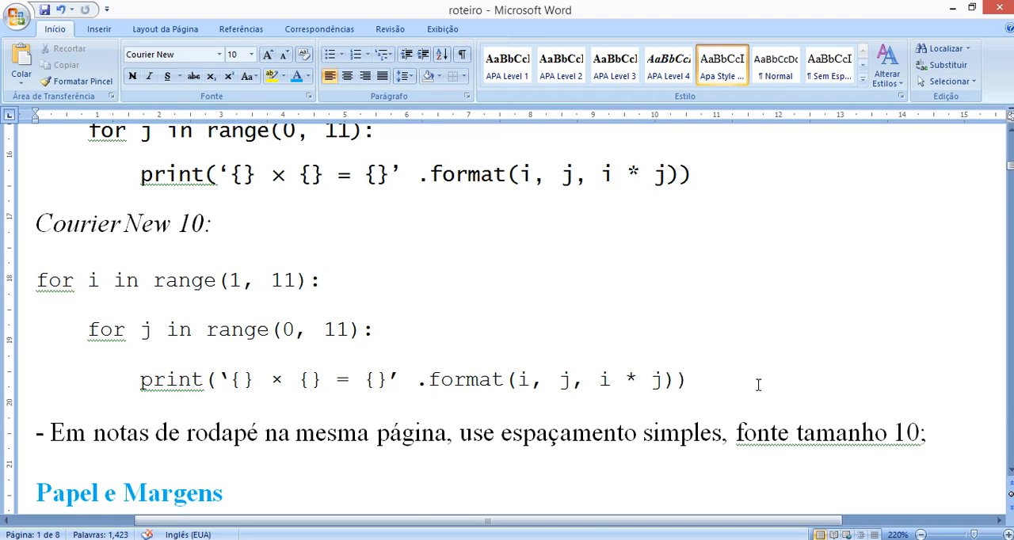
pyautogui.click(912, 432)
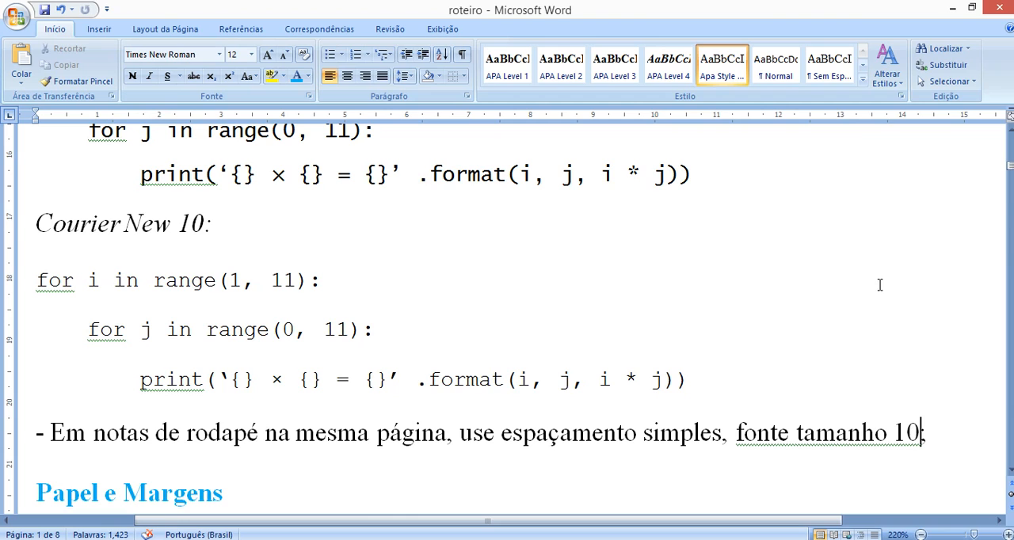
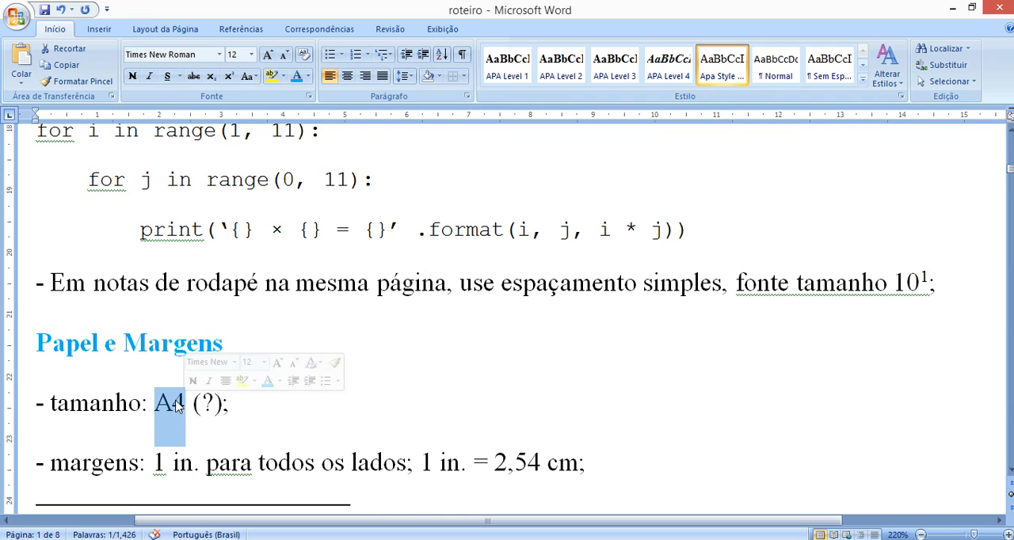
# - Examine the Papel e Margens rules and highlight "1 in. para todos os lados" in the margins line
pyautogui.click(252, 416)
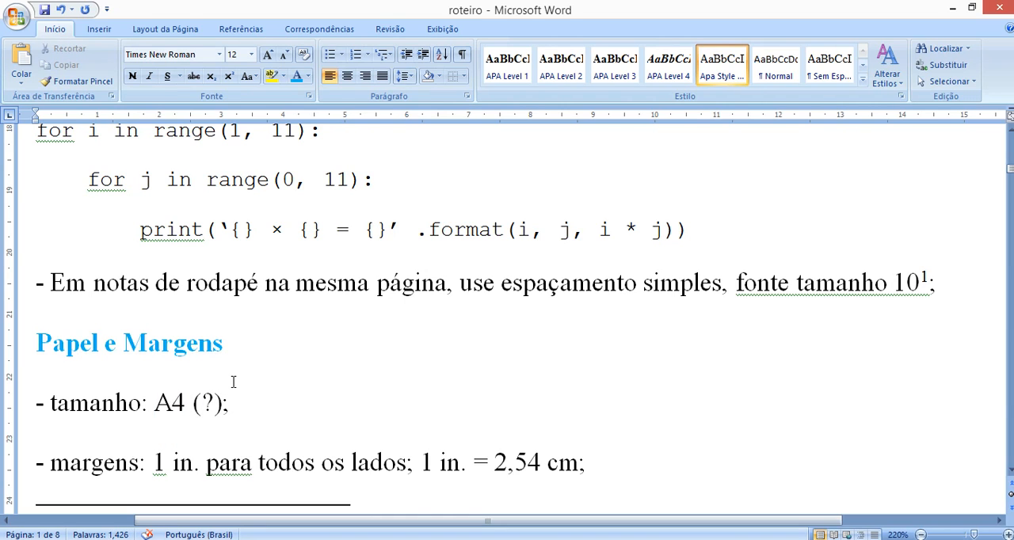
pyautogui.scroll(-1, 242, 364)
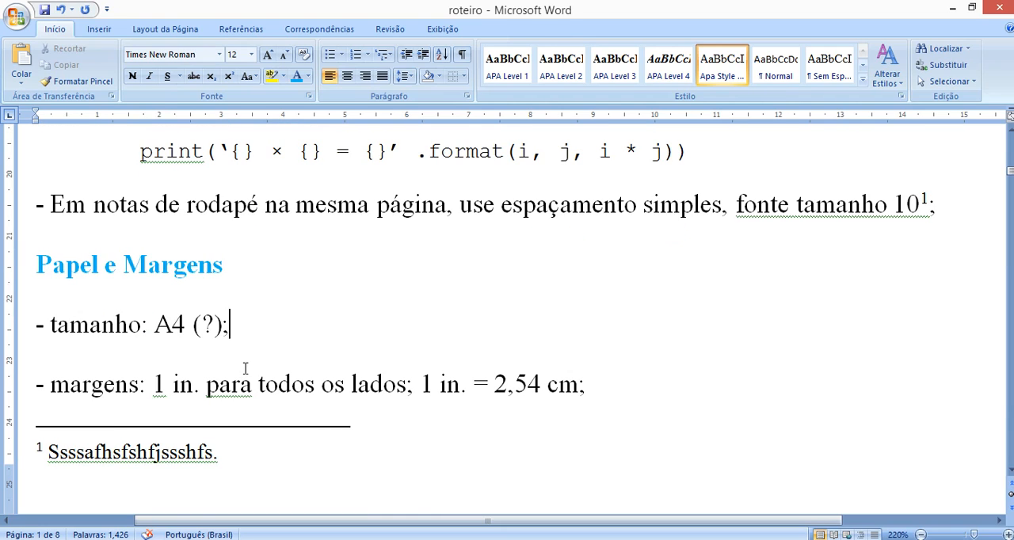
pyautogui.moveTo(155, 386); pyautogui.dragTo(196, 389)
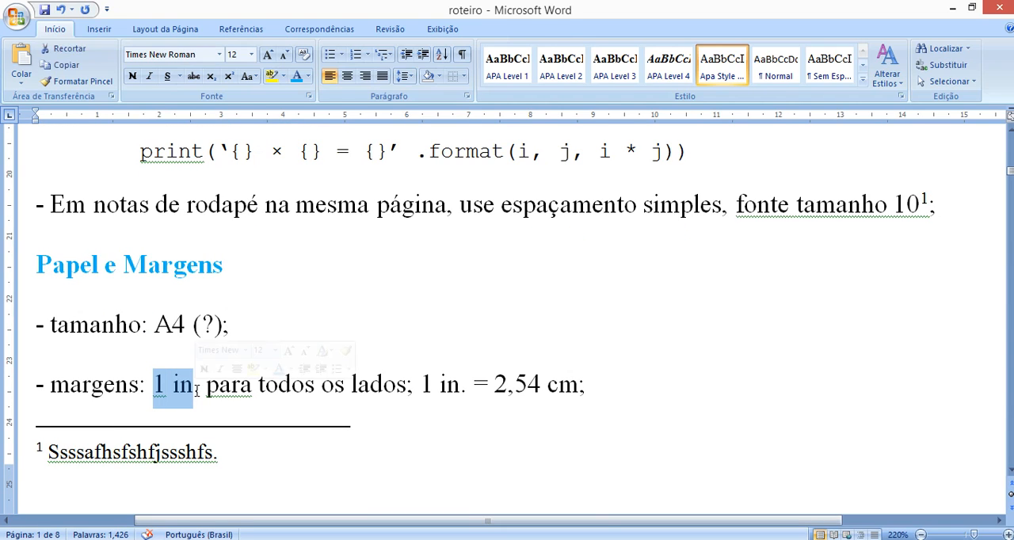
pyautogui.click(206, 385)
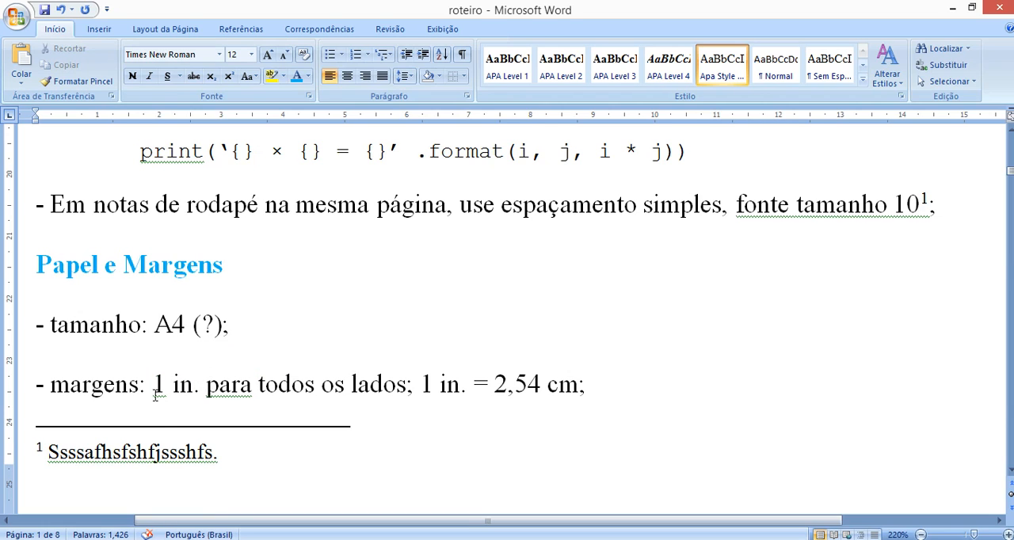
pyautogui.moveTo(155, 388); pyautogui.dragTo(407, 388)
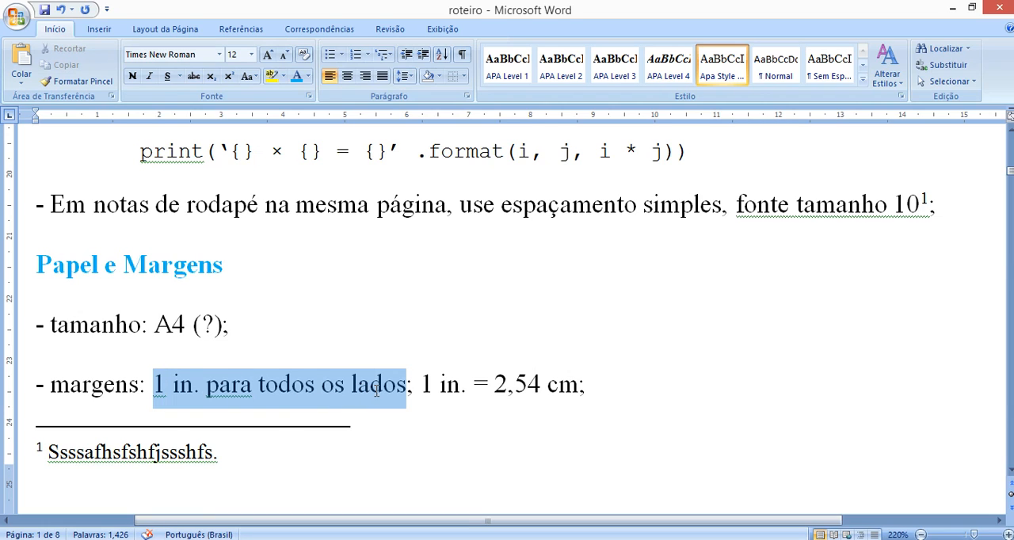
# - Spell out the first margin unit as "inch" and restore the abbreviation "in."
pyautogui.click(194, 388)
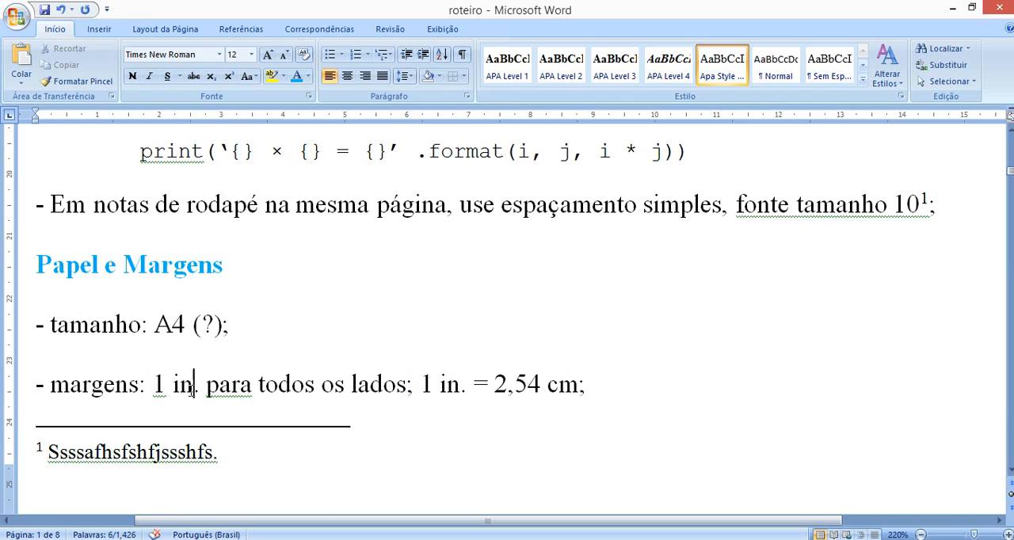
pyautogui.write('ch')
pyautogui.press('Delete')
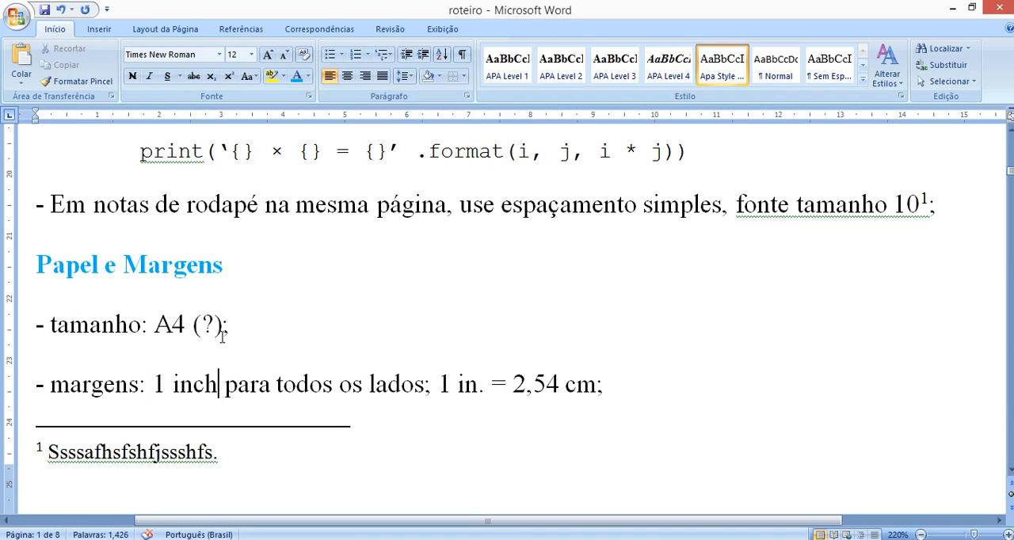
pyautogui.hotkey('shift', 'Left')
pyautogui.hotkey('shift', 'Left')
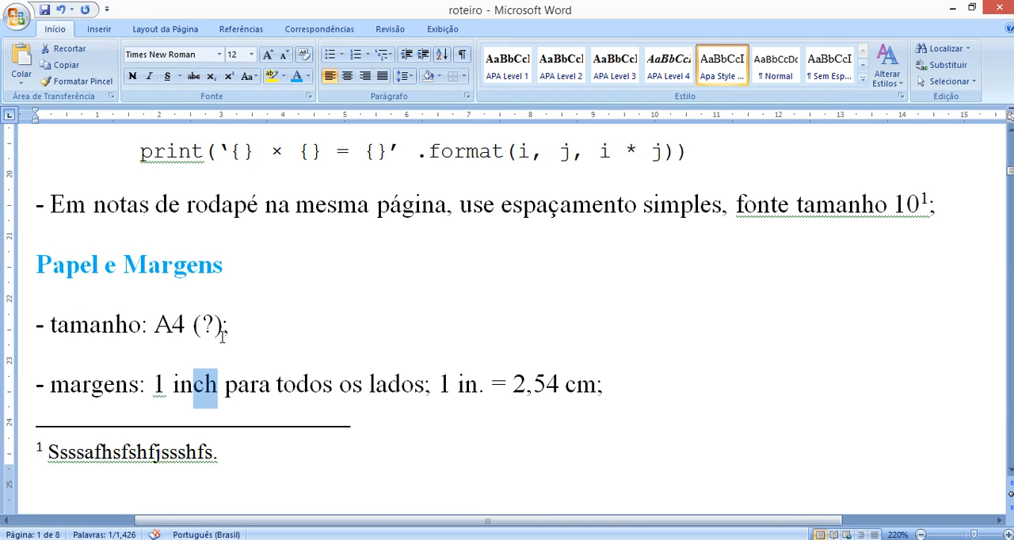
pyautogui.write('.')
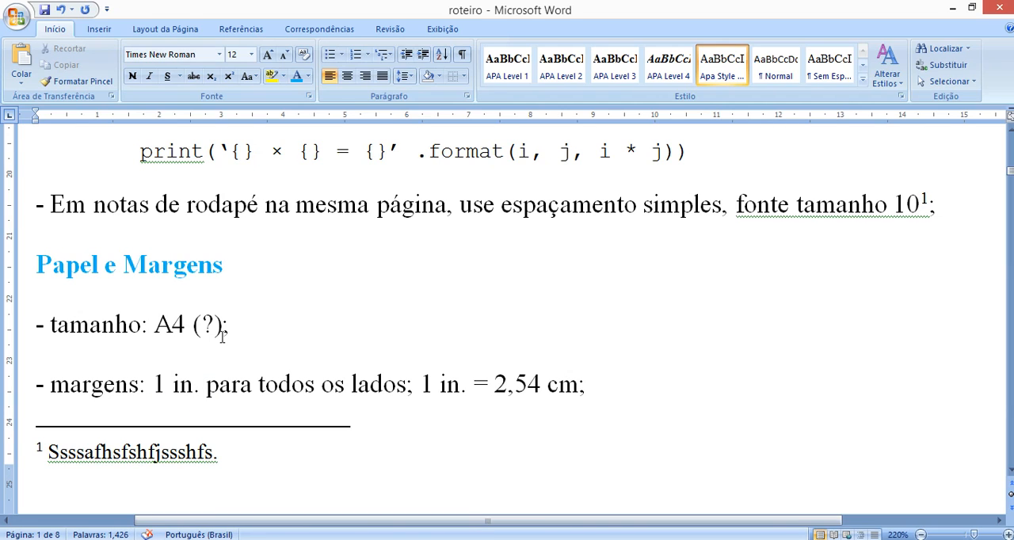
pyautogui.press('Right')
# - Highlight "1 in" in the margins rule, followed by its metric equivalent "2,54 cm"
pyautogui.moveTo(155, 385); pyautogui.dragTo(194, 390)
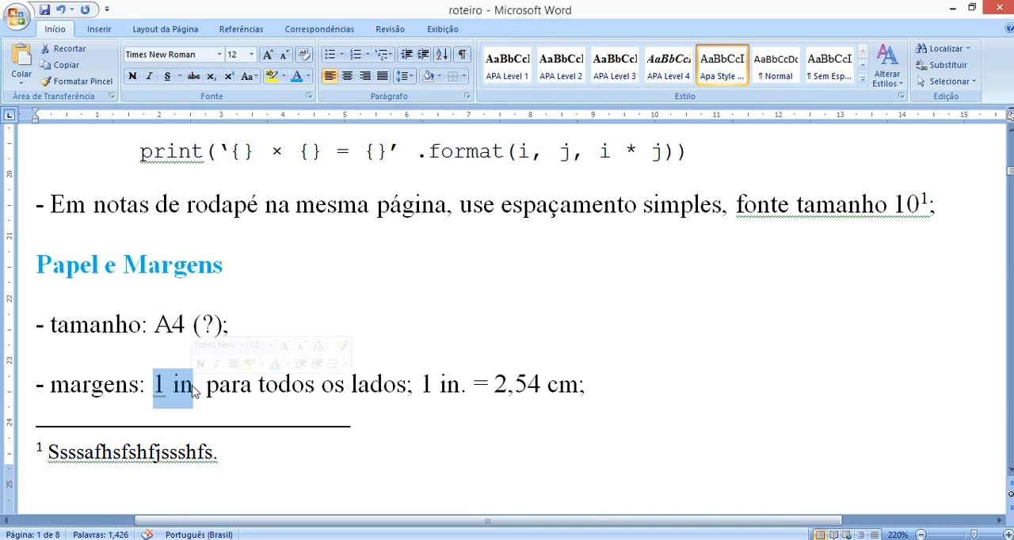
pyautogui.click(359, 325)
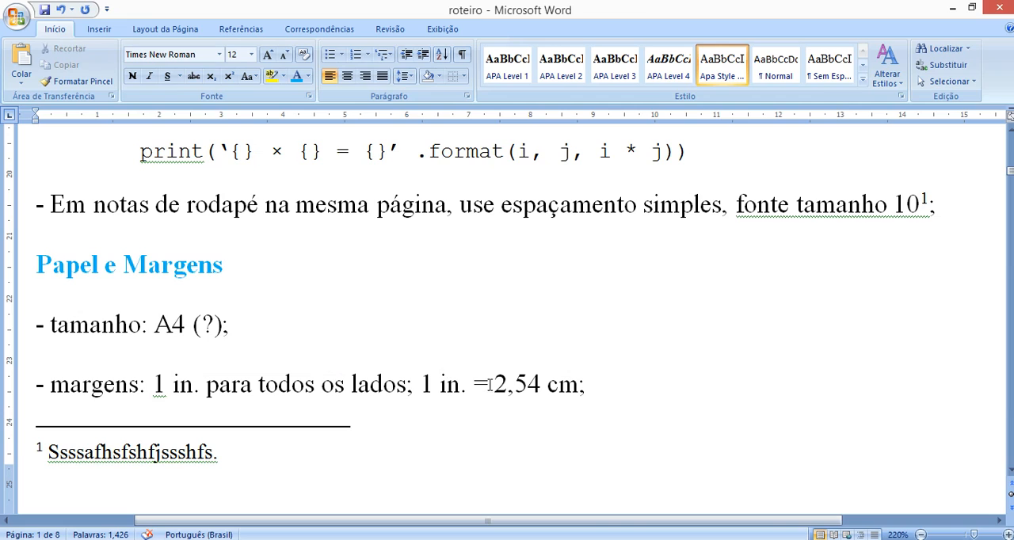
pyautogui.moveTo(494, 384); pyautogui.dragTo(581, 386)
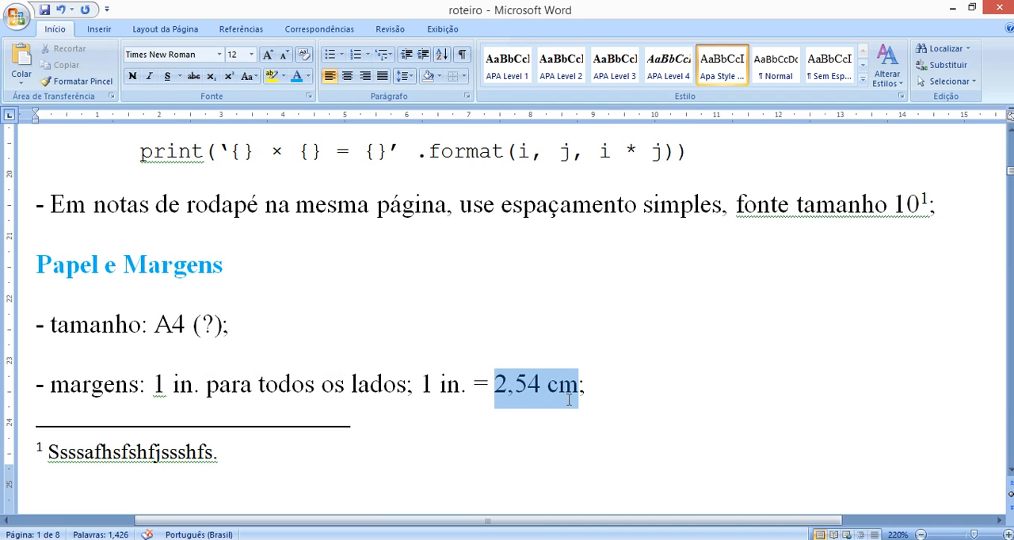
pyautogui.click(401, 346)
# - Replace the last digit of "2,54" with 0 in the margins rule and undo the replacement
pyautogui.moveTo(527, 386); pyautogui.dragTo(542, 388)
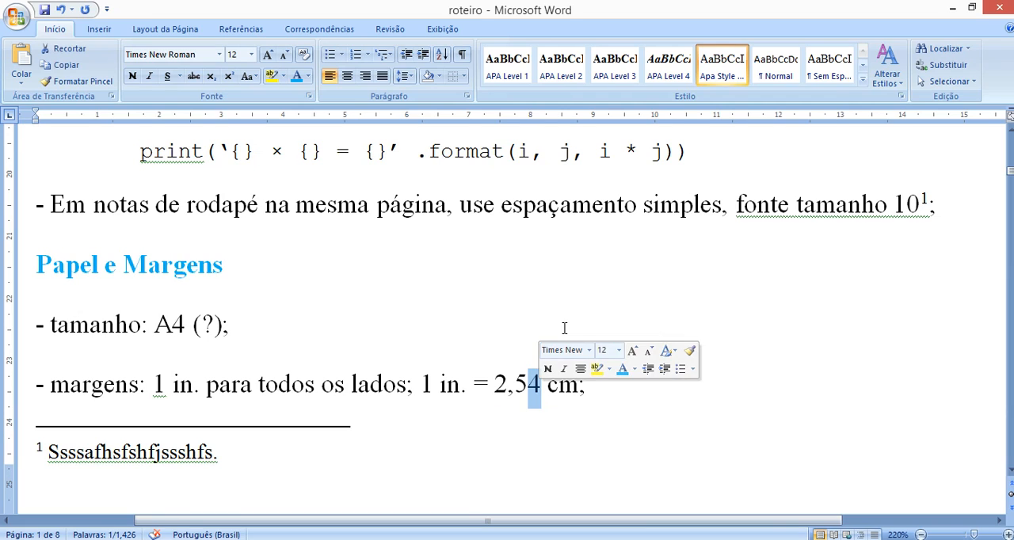
pyautogui.write('0')
pyautogui.hotkey('ctrl', 'z')
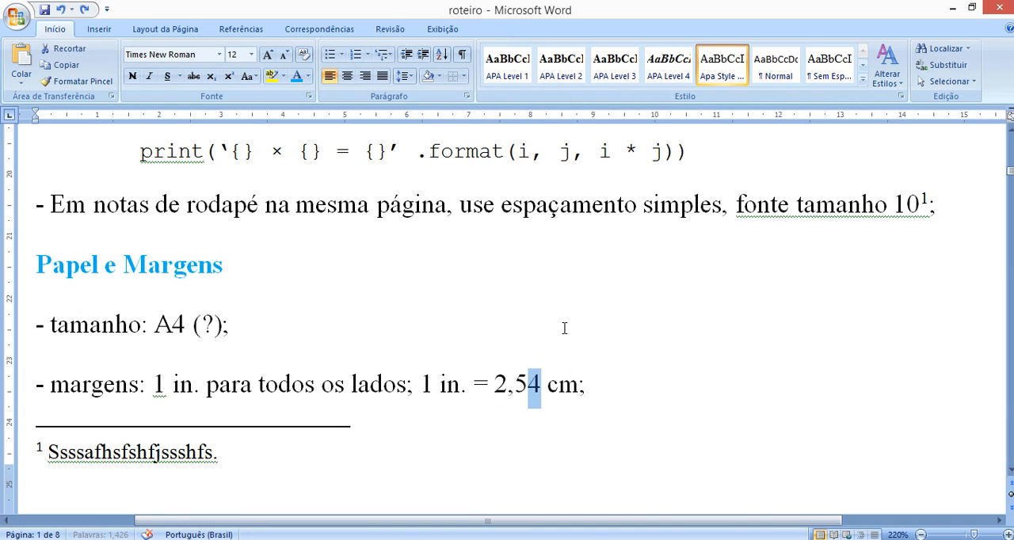
pyautogui.click(463, 315)
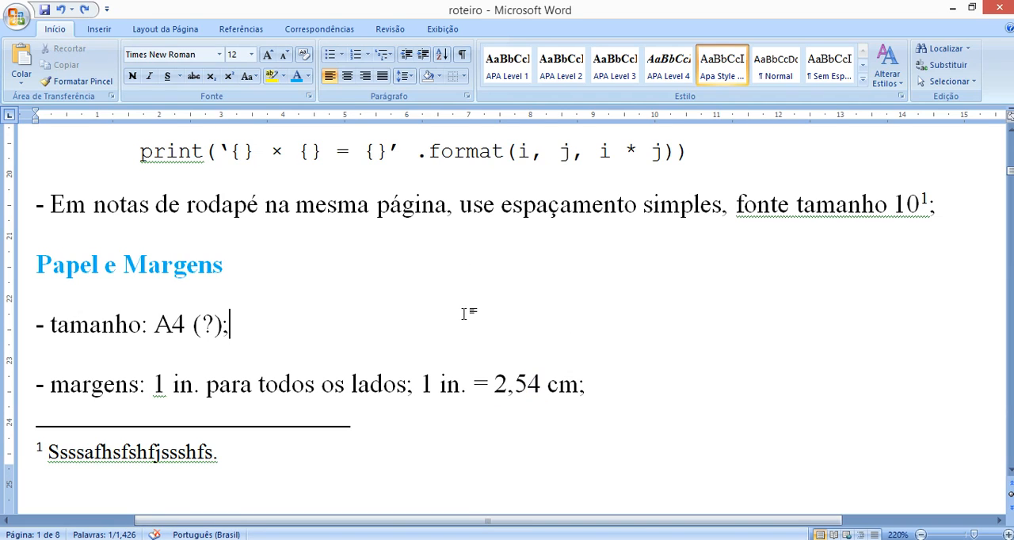
# - Create a new blank document and open its page setup settings
pyautogui.click(10, 24)
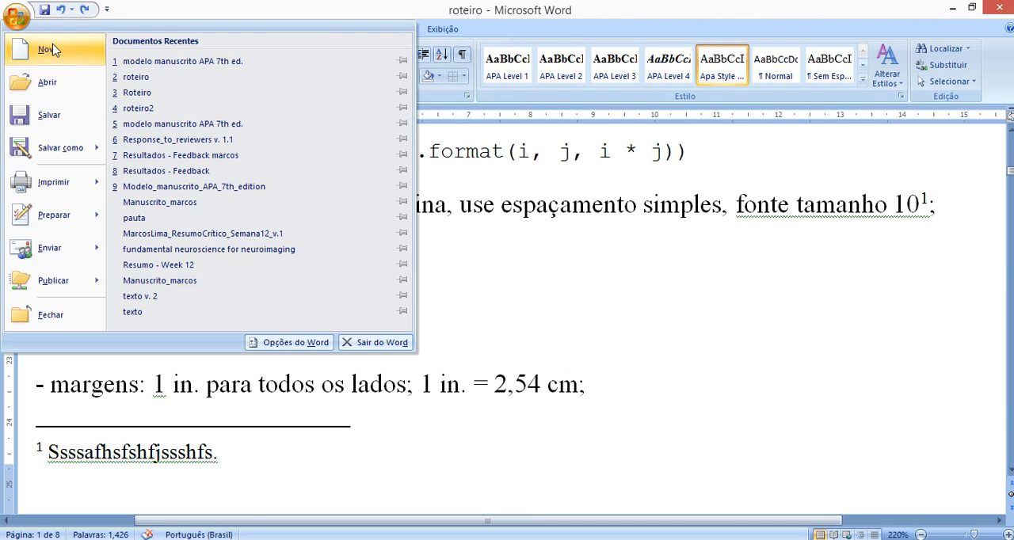
pyautogui.click(53, 47)
pyautogui.click(834, 485)
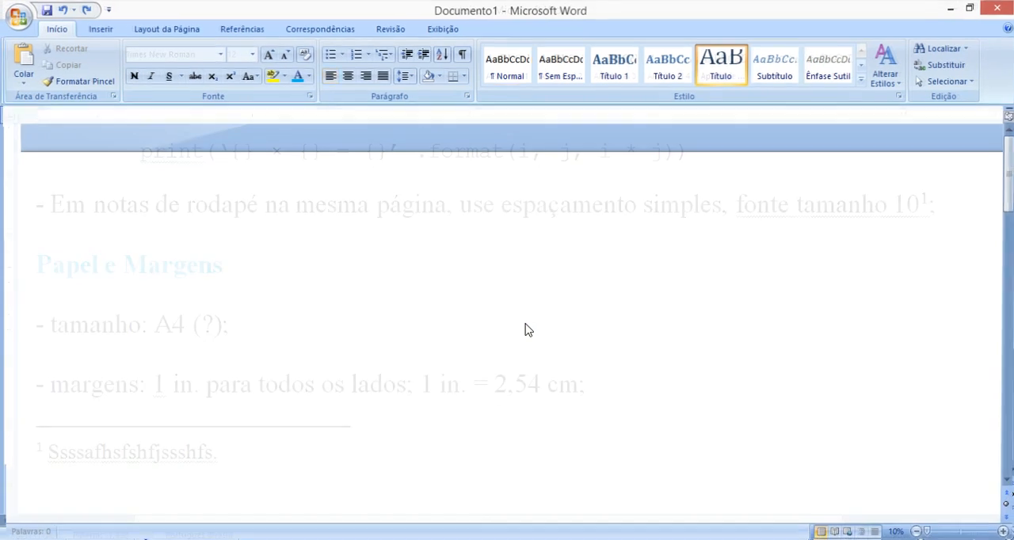
pyautogui.click(151, 32)
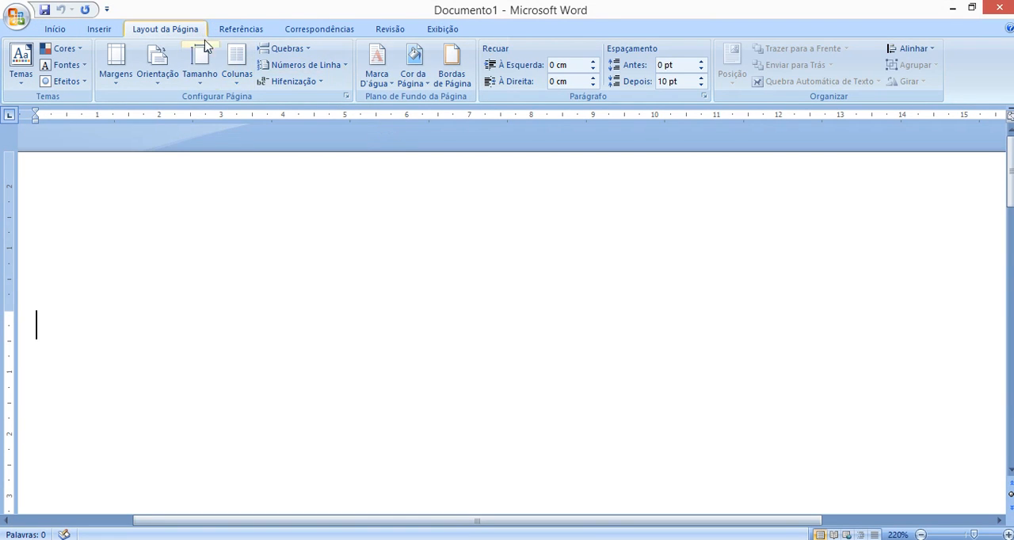
pyautogui.click(345, 96)
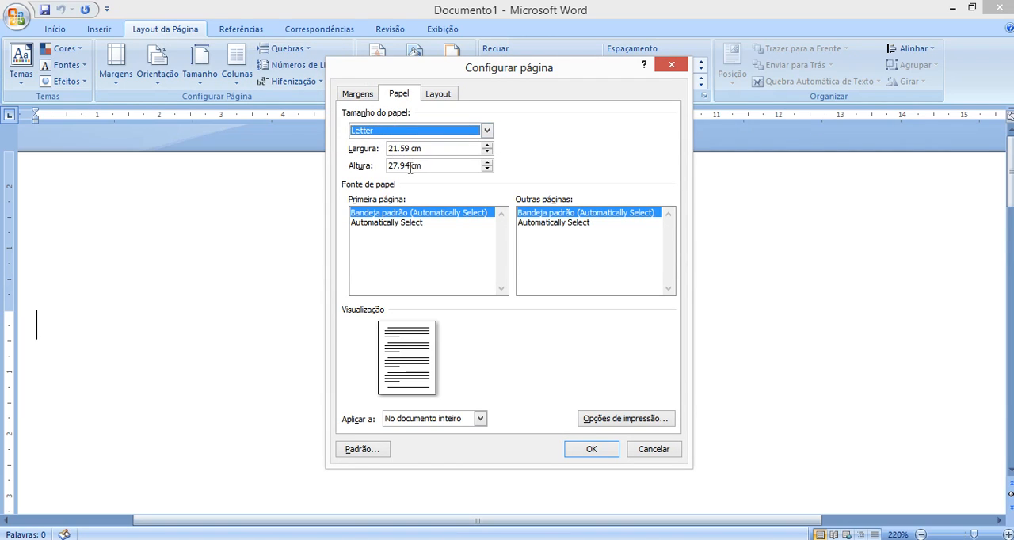
# - Compare the paper dimensions by setting the paper size to A4, back to Letter and to A4 again
pyautogui.click(442, 129)
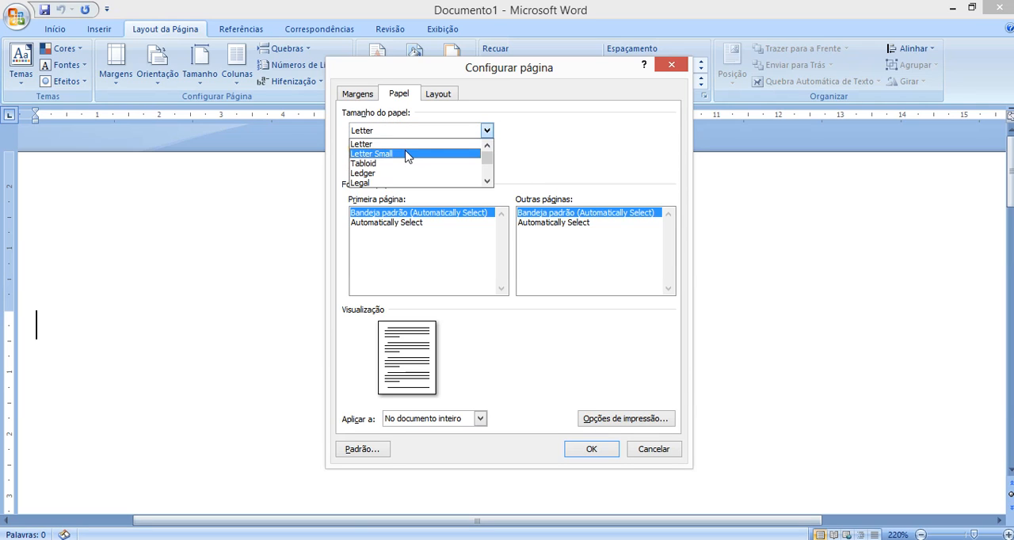
pyautogui.scroll(-2, 405, 155)
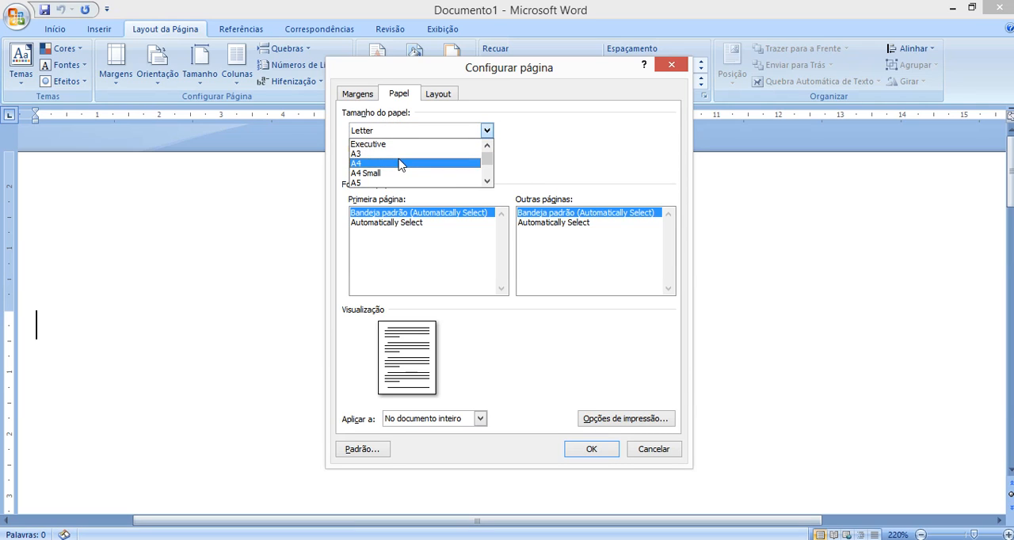
pyautogui.click(402, 163)
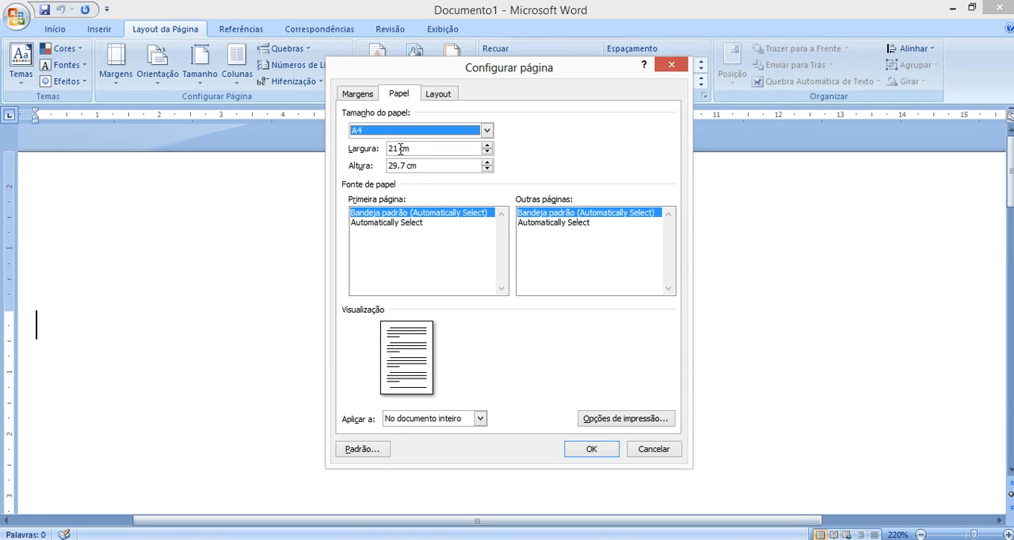
pyautogui.click(414, 132)
pyautogui.scroll(2, 408, 164)
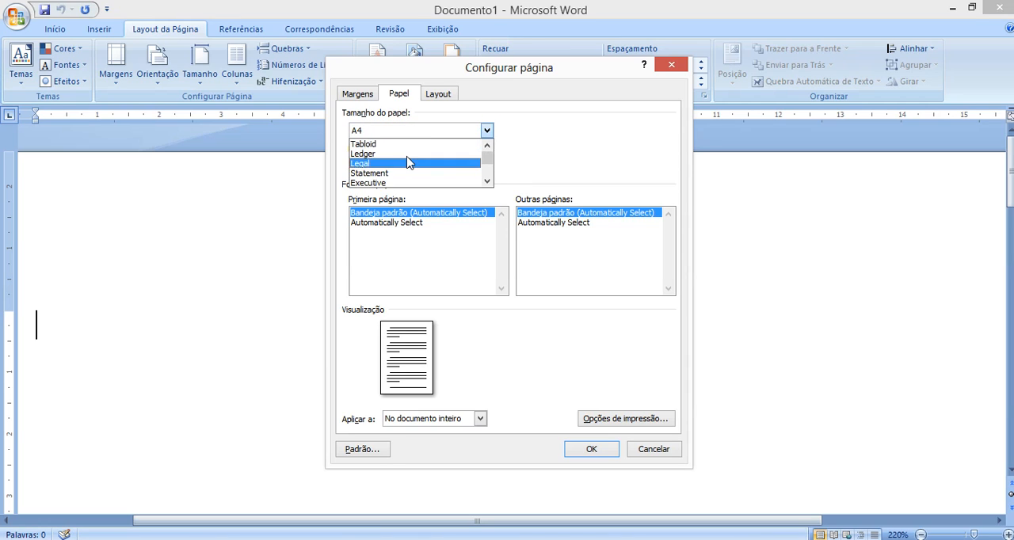
pyautogui.click(412, 144)
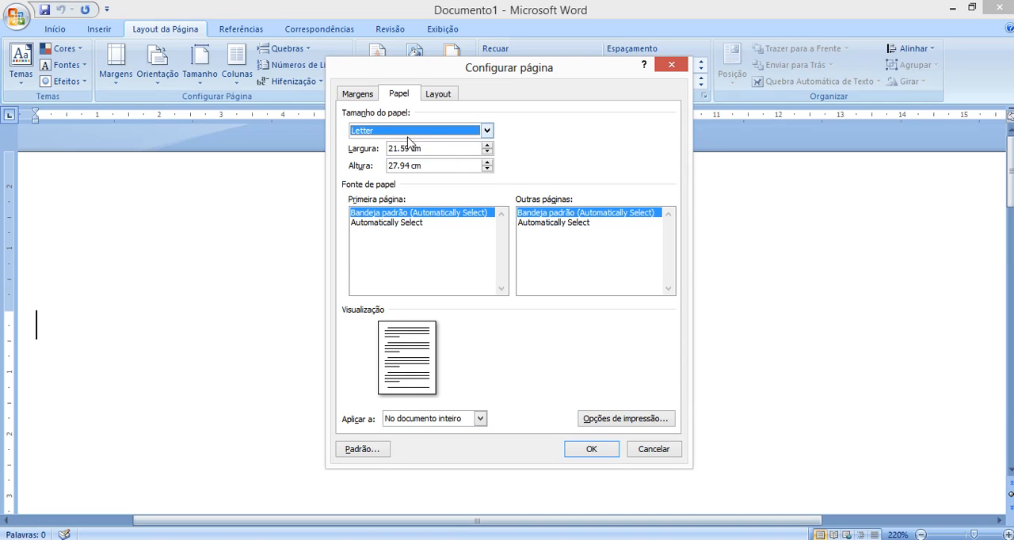
pyautogui.click(365, 134)
pyautogui.scroll(-2, 384, 157)
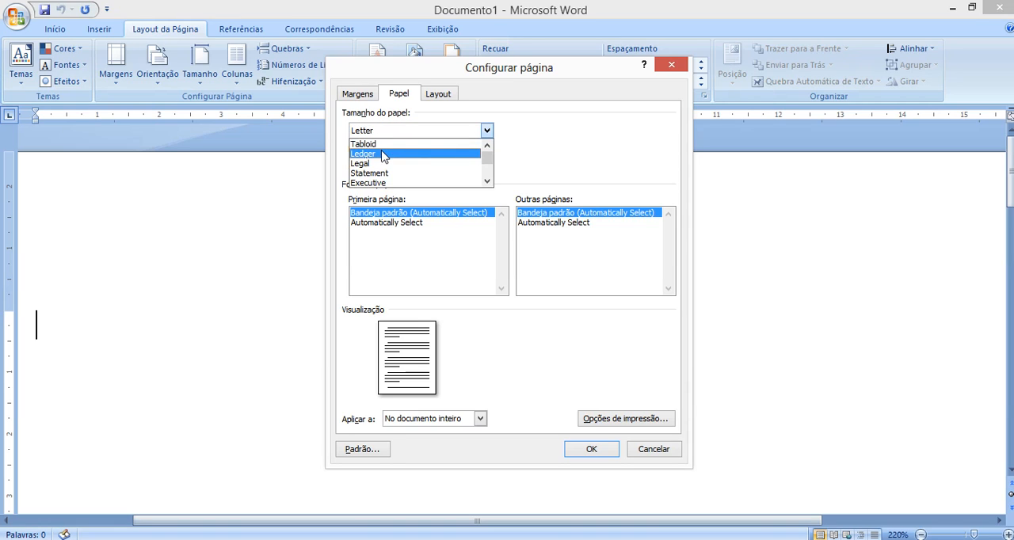
pyautogui.click(383, 171)
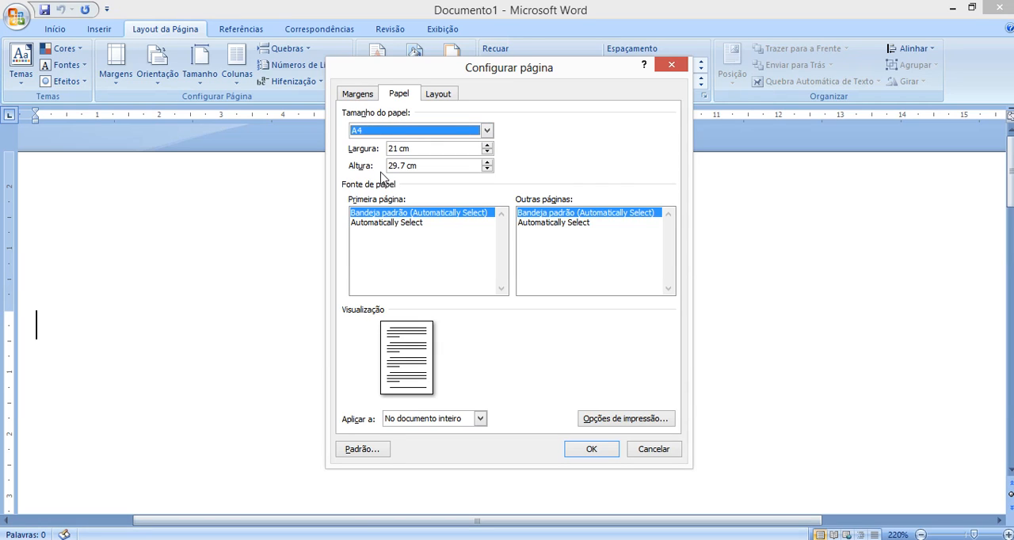
# - Examine the blank document's margin settings and cancel the page setup
pyautogui.click(362, 96)
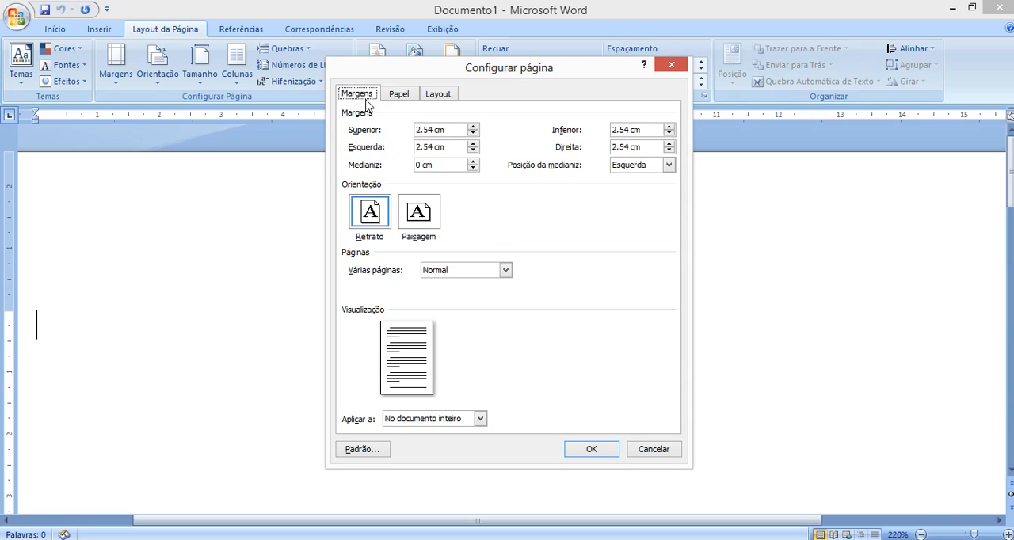
pyautogui.click(431, 129)
pyautogui.click(651, 449)
# - Write the inch notation 1” in the blank document and delete it
pyautogui.write('1"')
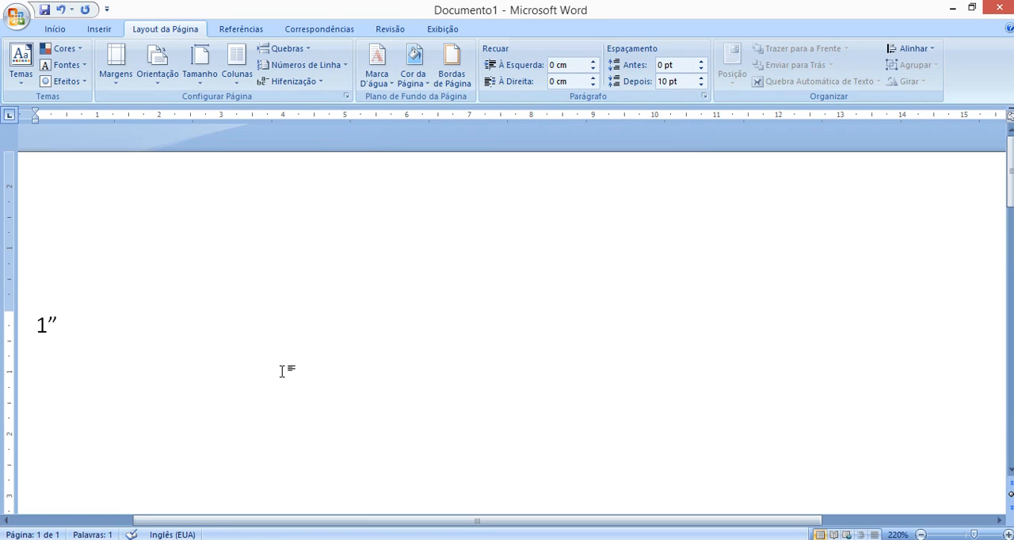
pyautogui.hotkey('shift', 'Left')
pyautogui.hotkey('shift', 'Left')
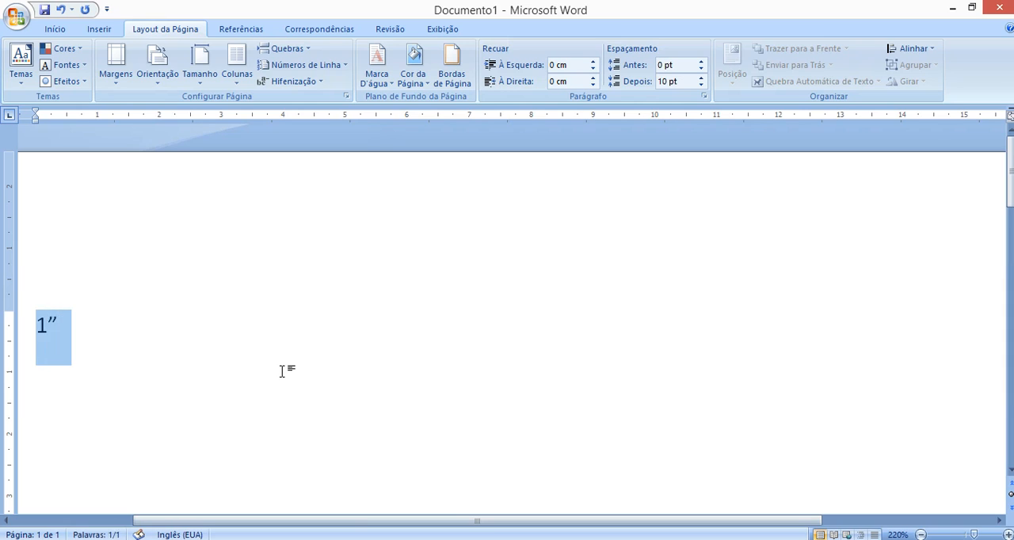
pyautogui.press('BackSpace')
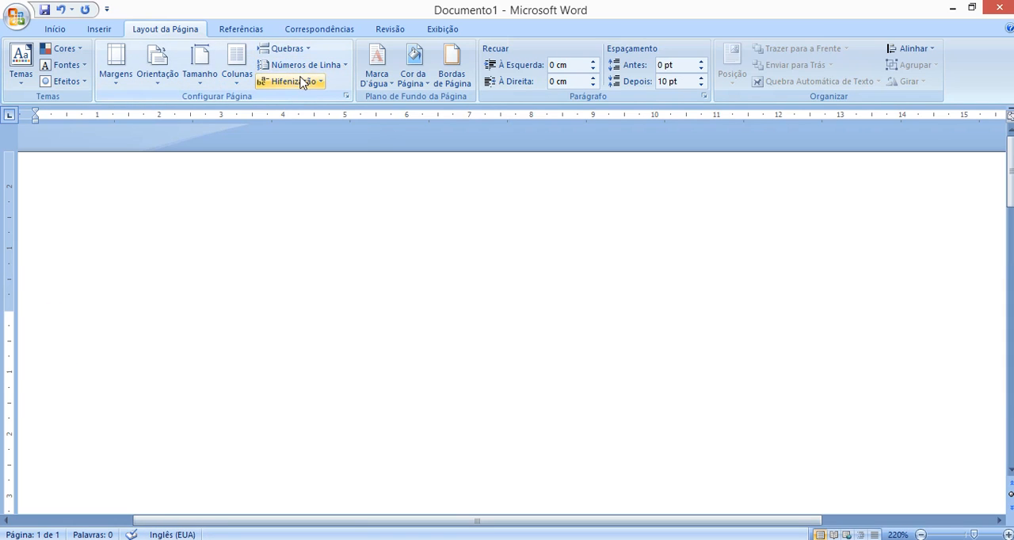
# - Check all four page margins of the blank document in the page setup and accept the settings
pyautogui.click(344, 97)
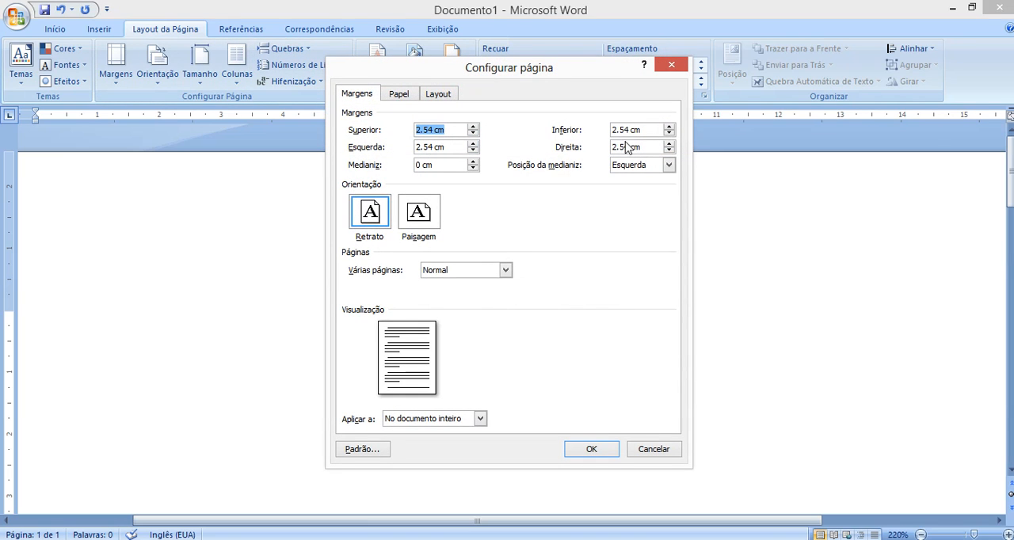
pyautogui.click(586, 452)
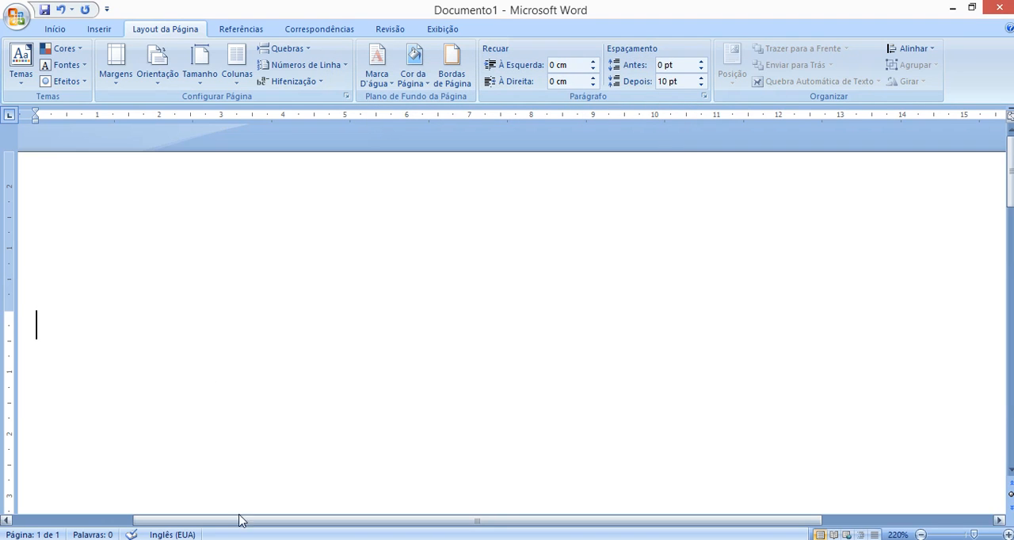
# - Switch to the roteiro document and set its four page margins to 2.54 cm
pyautogui.click(233, 507)
pyautogui.scroll(5, 199, 235)
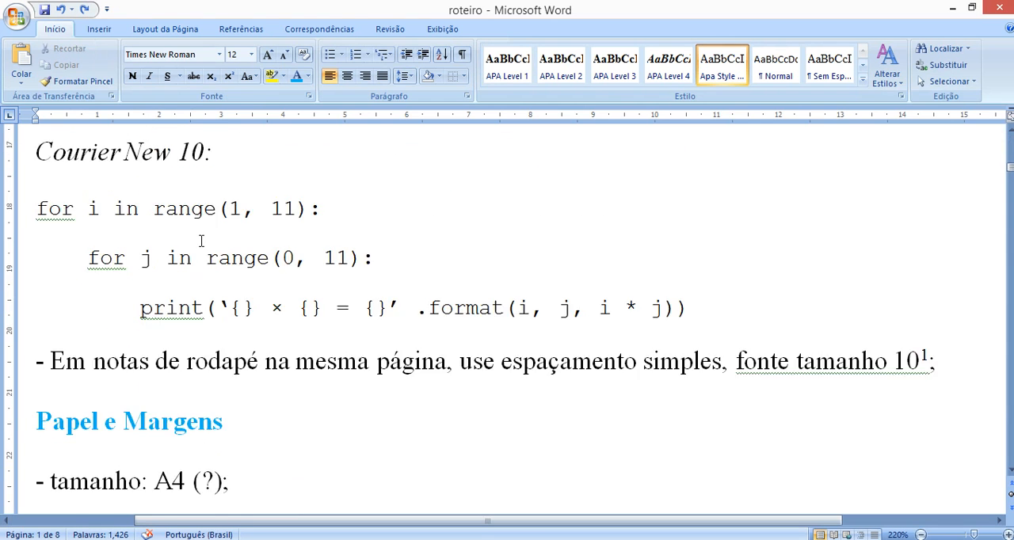
pyautogui.click(162, 29)
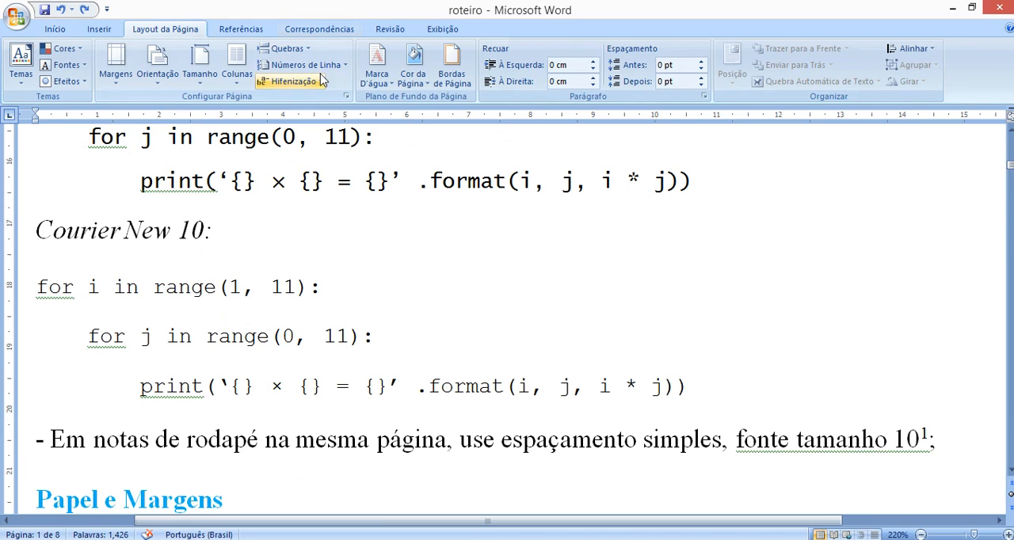
pyautogui.click(347, 95)
pyautogui.click(428, 129)
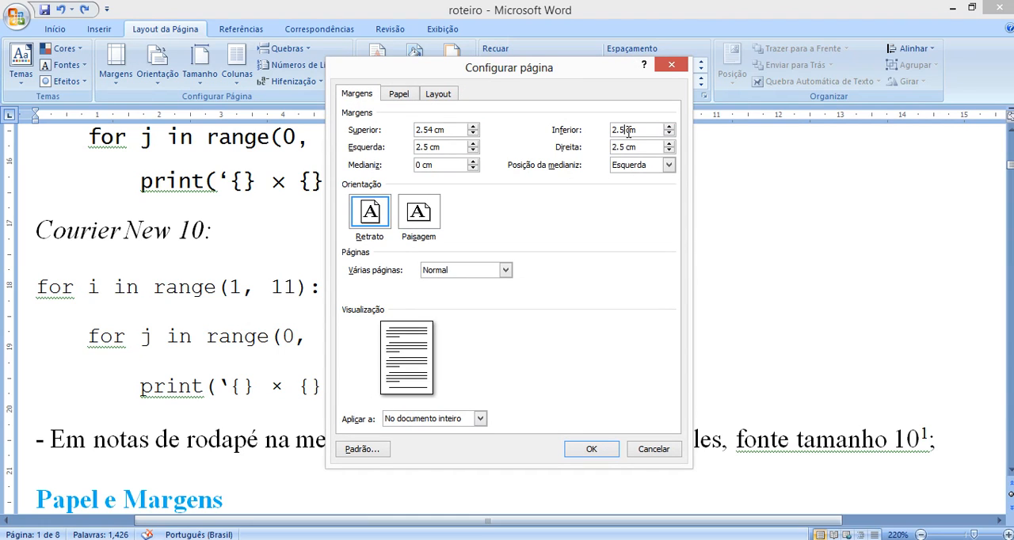
pyautogui.write('4')
pyautogui.click(623, 146)
pyautogui.write('4')
pyautogui.click(591, 449)
pyautogui.scroll(5, 475, 342)
pyautogui.scroll(1, 474, 341)
pyautogui.scroll(-5, 475, 341)
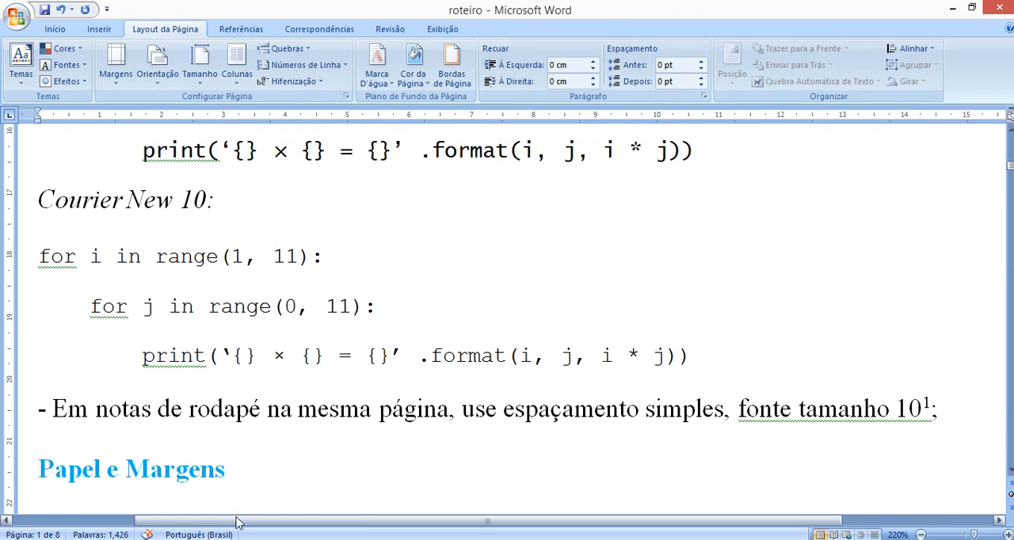
# - Check the page margins of the modelo manuscrito APA 7th ed. document and accept the page setup
pyautogui.click(95, 487)
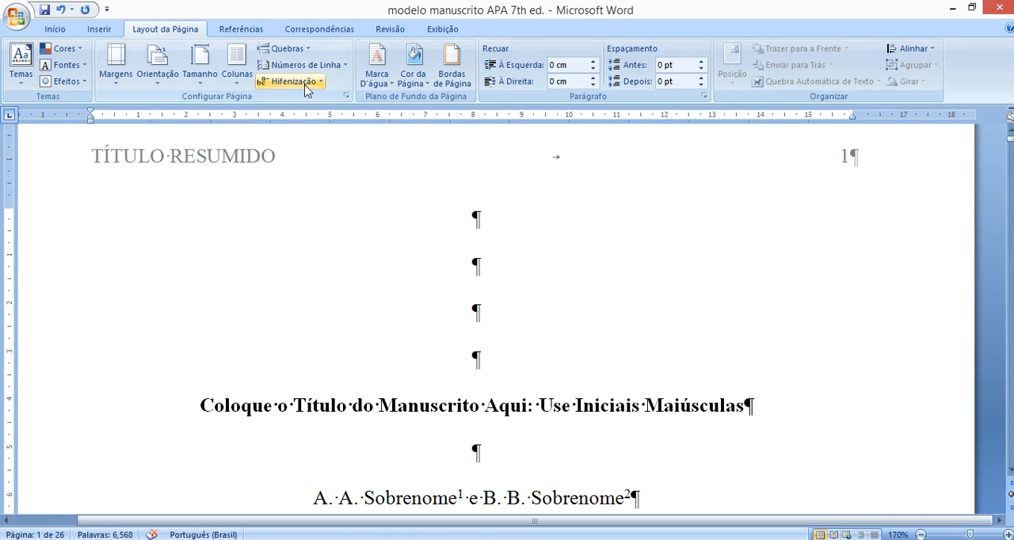
pyautogui.click(346, 96)
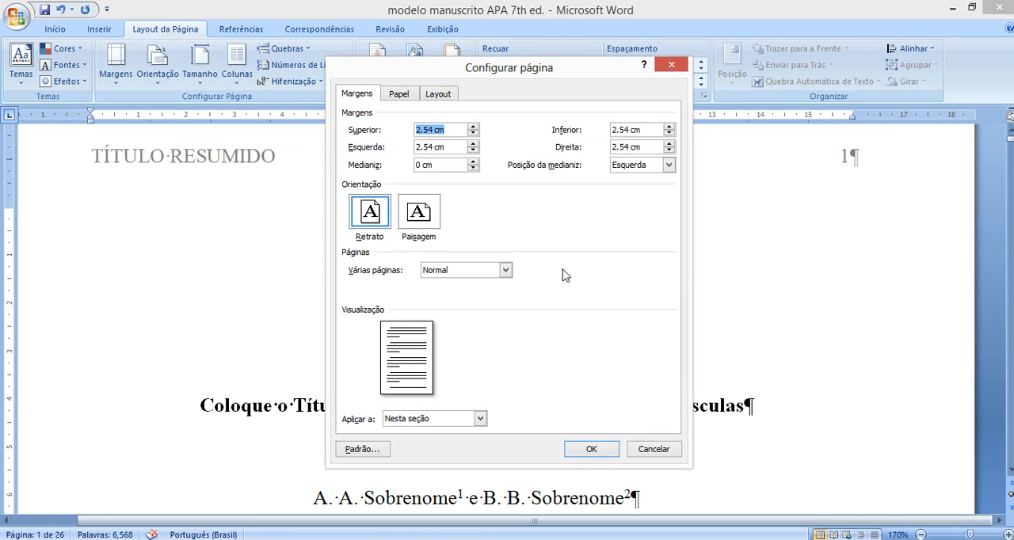
pyautogui.click(586, 448)
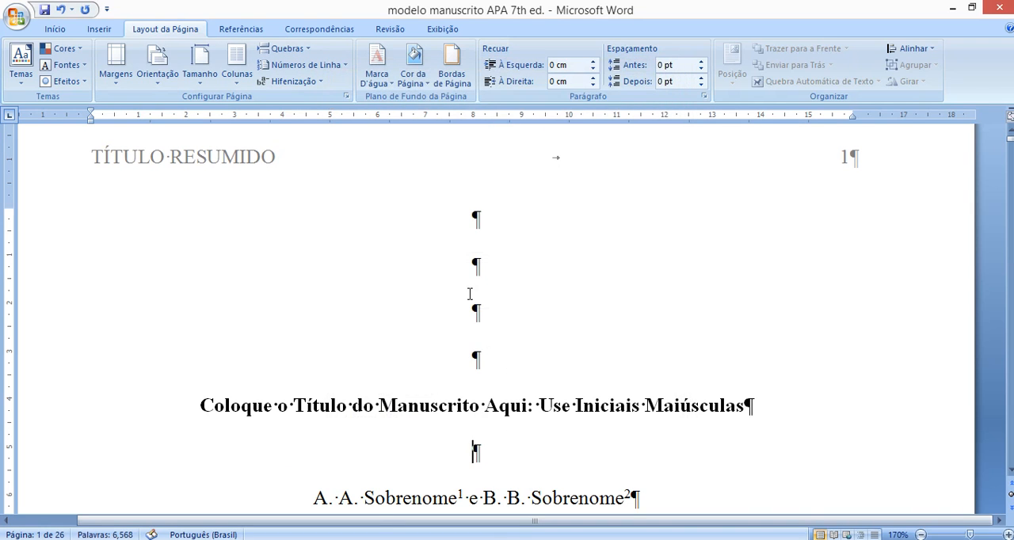
# - Return to the roteiro document and highlight the 2,54 cm equivalent in the margins rule
pyautogui.hotkey('alt', 'Tab')
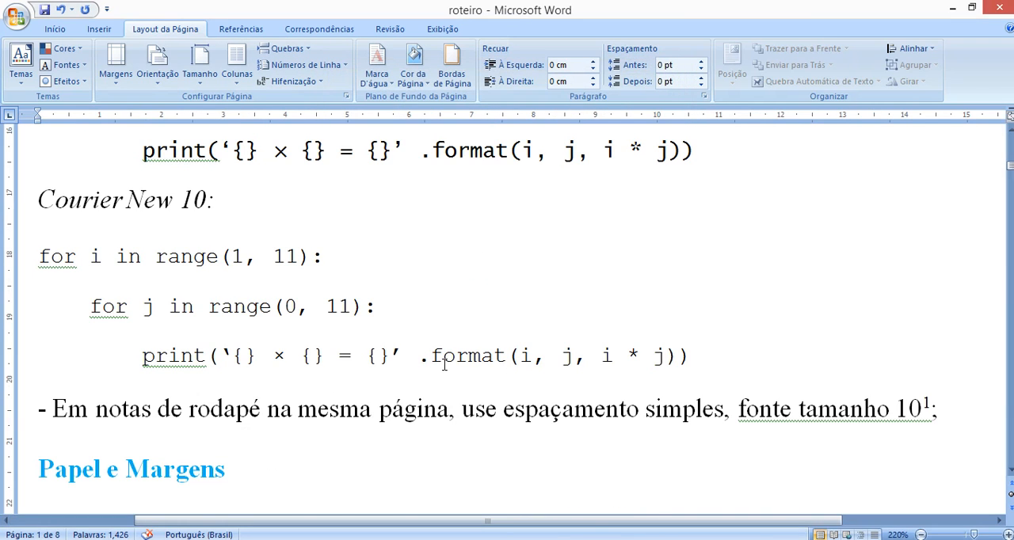
pyautogui.scroll(-3, 445, 363)
pyautogui.moveTo(602, 356); pyautogui.dragTo(579, 361)
pyautogui.moveTo(497, 356); pyautogui.dragTo(580, 375)
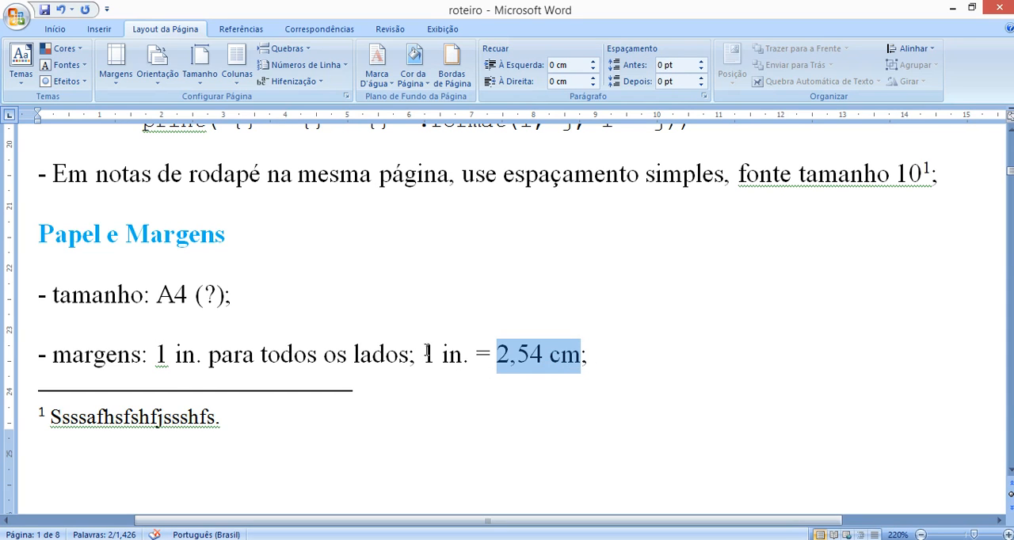
pyautogui.click(263, 264)
# - Review the paragraph-start rule, highlighting 0,5 in. and its 1,27 cm equivalent, and compare it with the margins rule
pyautogui.scroll(-9, 280, 340)
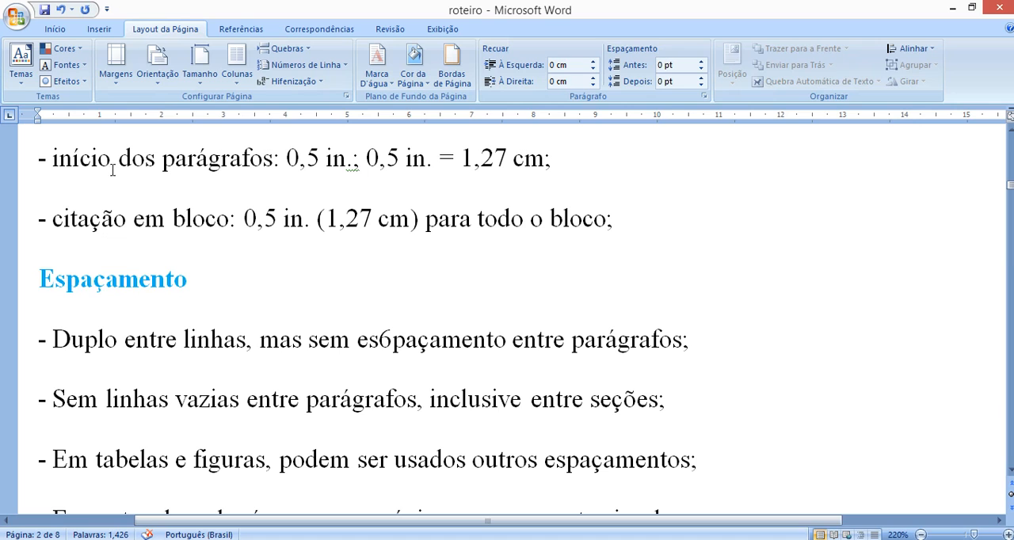
pyautogui.moveTo(66, 170); pyautogui.dragTo(347, 186)
pyautogui.click(291, 152)
pyautogui.scroll(5, 337, 257)
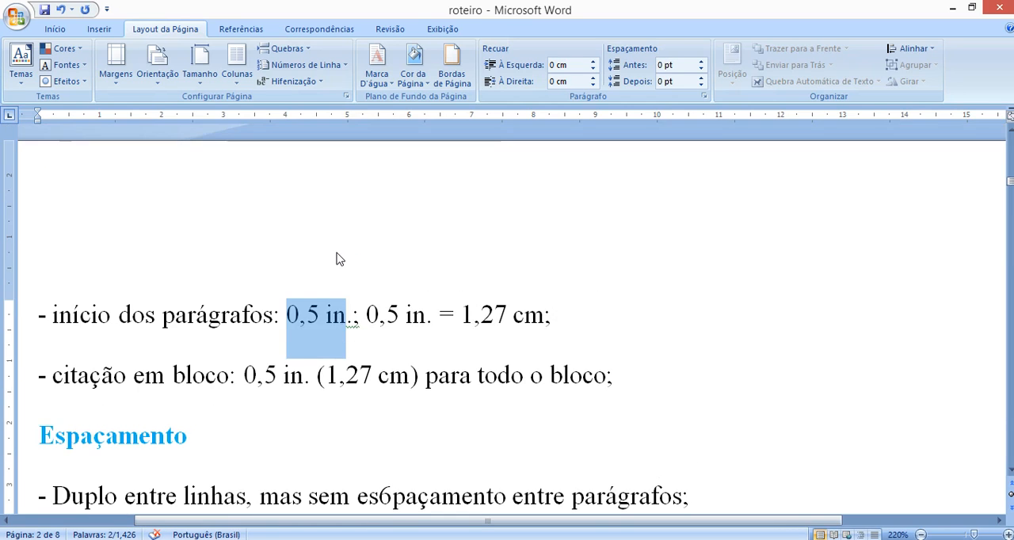
pyautogui.click(483, 197)
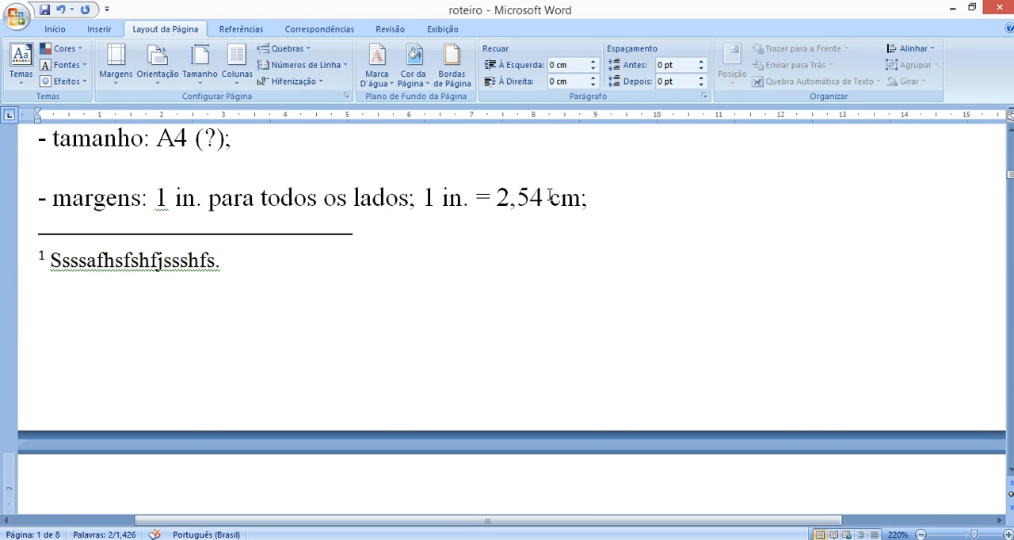
pyautogui.scroll(-3, 549, 221)
pyautogui.scroll(3, 547, 228)
pyautogui.scroll(-3, 545, 233)
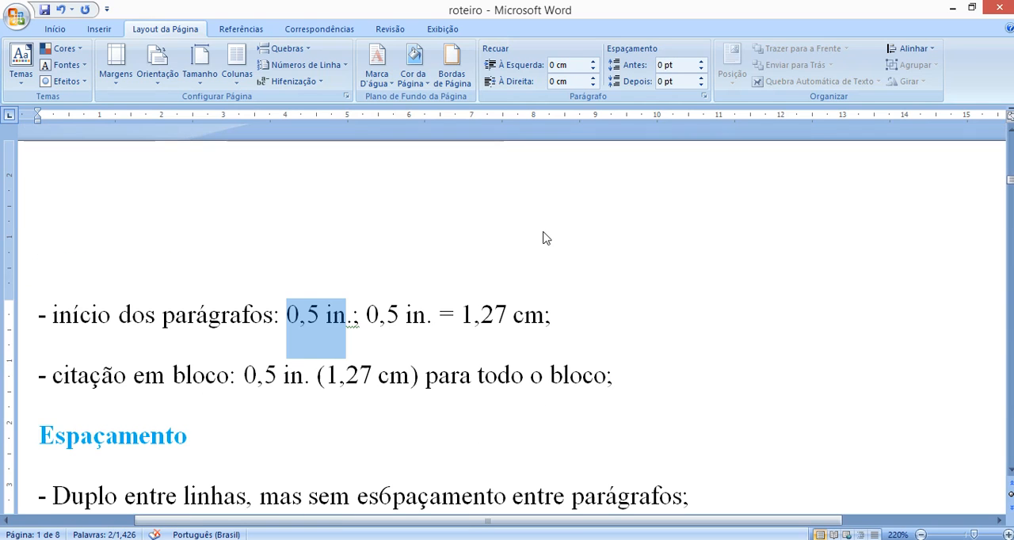
pyautogui.moveTo(545, 315); pyautogui.dragTo(463, 314)
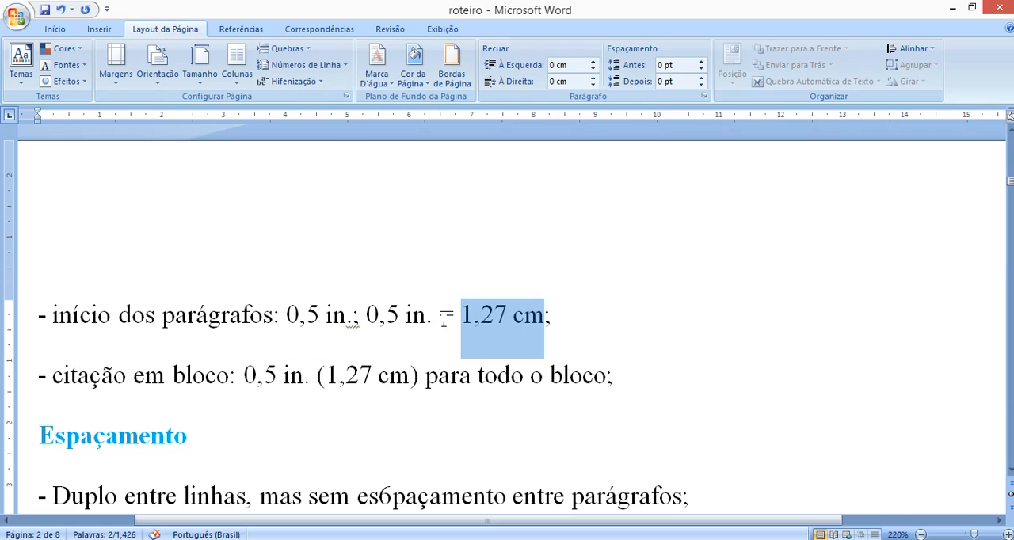
# - Add a sample paragraph reading "Olá, pessoal." below the paragraph-start rule
pyautogui.click(636, 330)
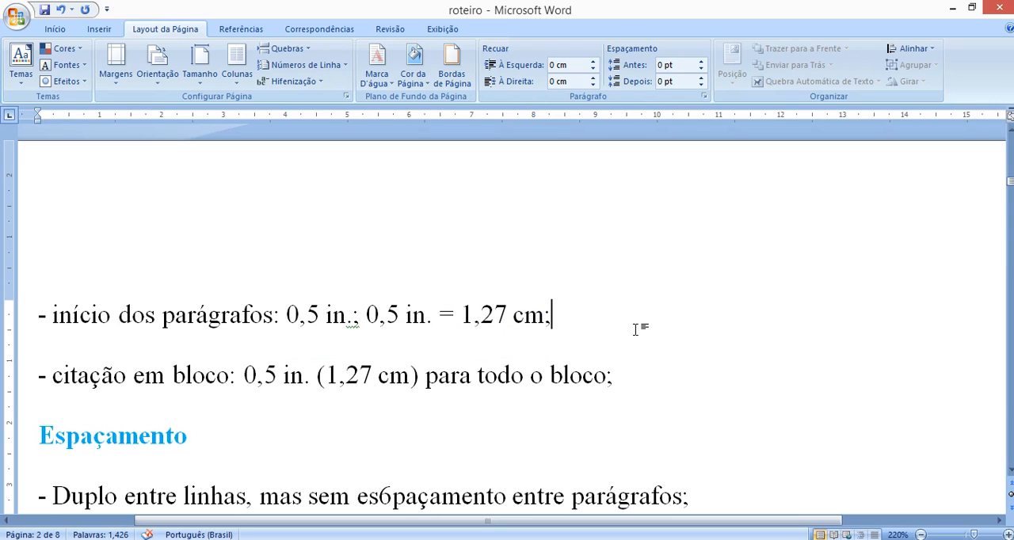
pyautogui.press('Return')
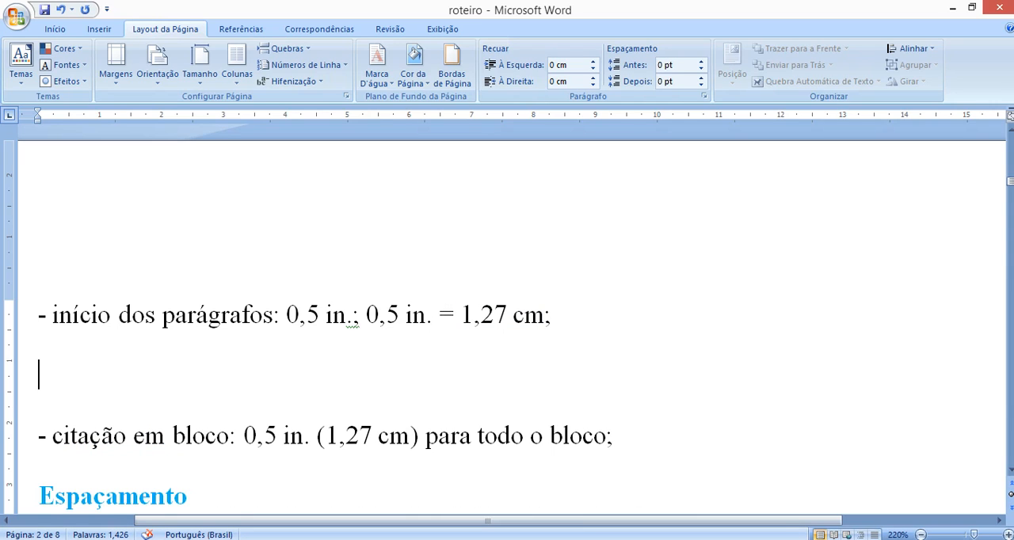
pyautogui.write('Olá, pes')
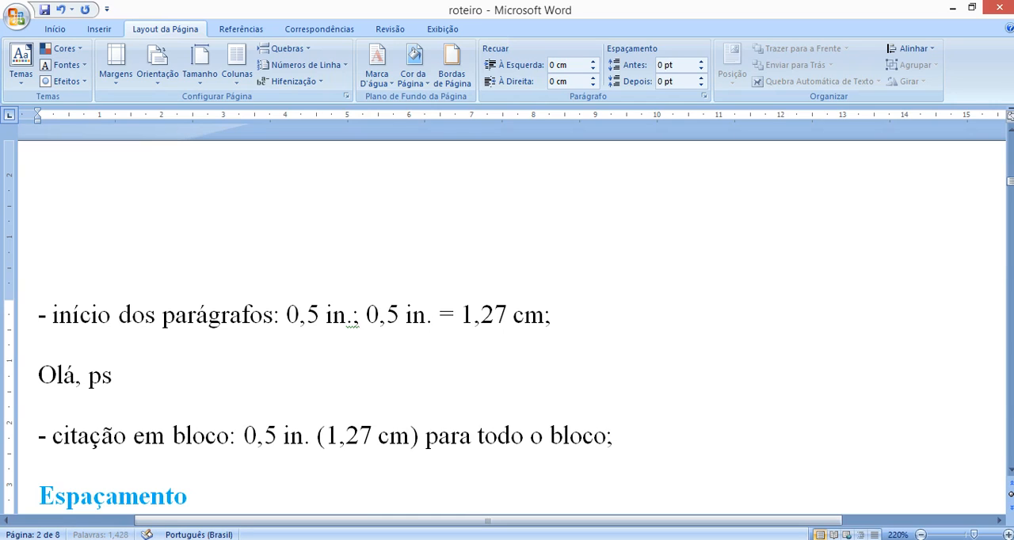
pyautogui.press('BackSpace')
pyautogui.write('essoal.')
# - Indent the first line of the "Olá, pessoal." paragraph by one tab and show the formatting marks
pyautogui.press('Home')
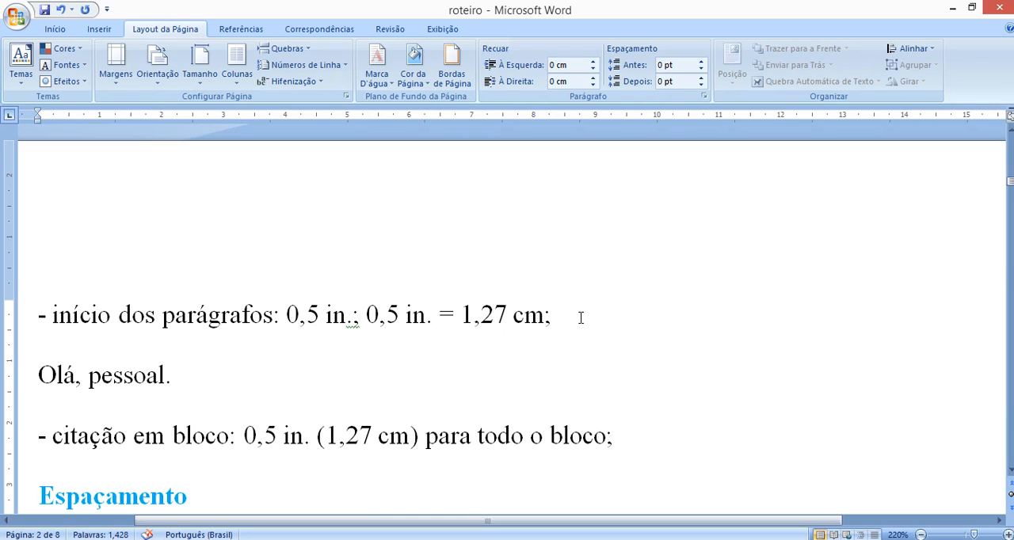
pyautogui.press('Tab')
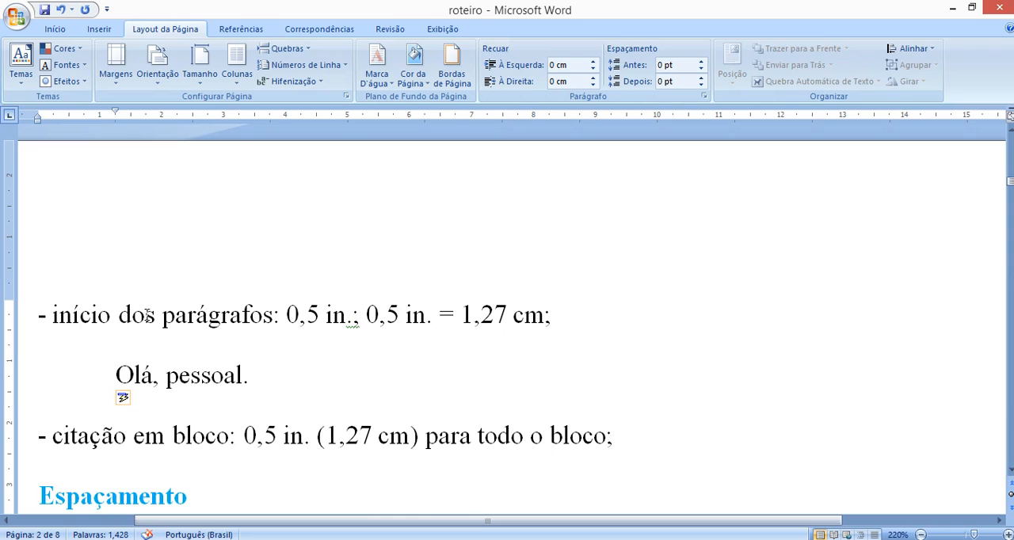
pyautogui.click(54, 29)
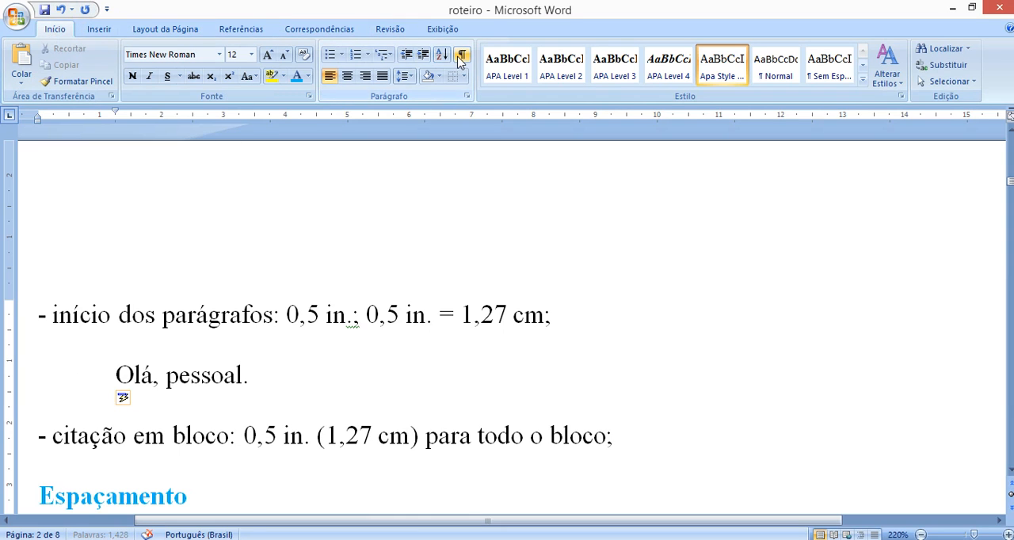
pyautogui.click(461, 53)
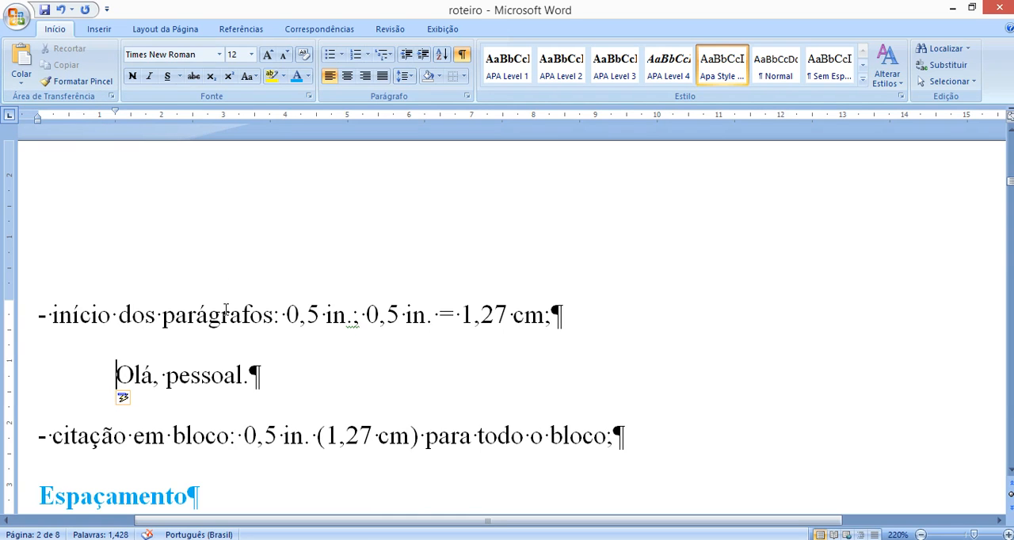
# - Examine the indent settings of the "Olá, pessoal." paragraph and close them without changes
pyautogui.doubleClick(115, 115)
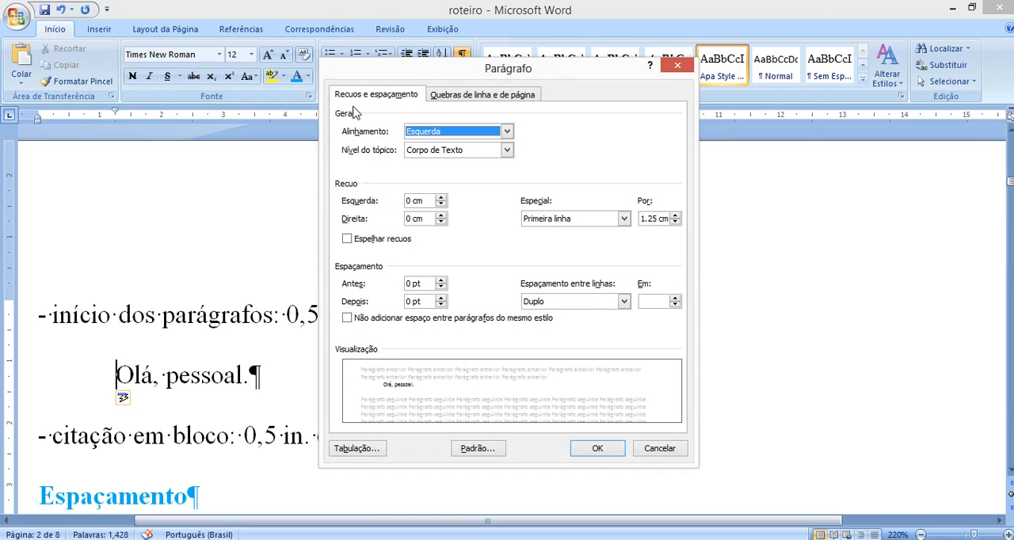
pyautogui.click(686, 450)
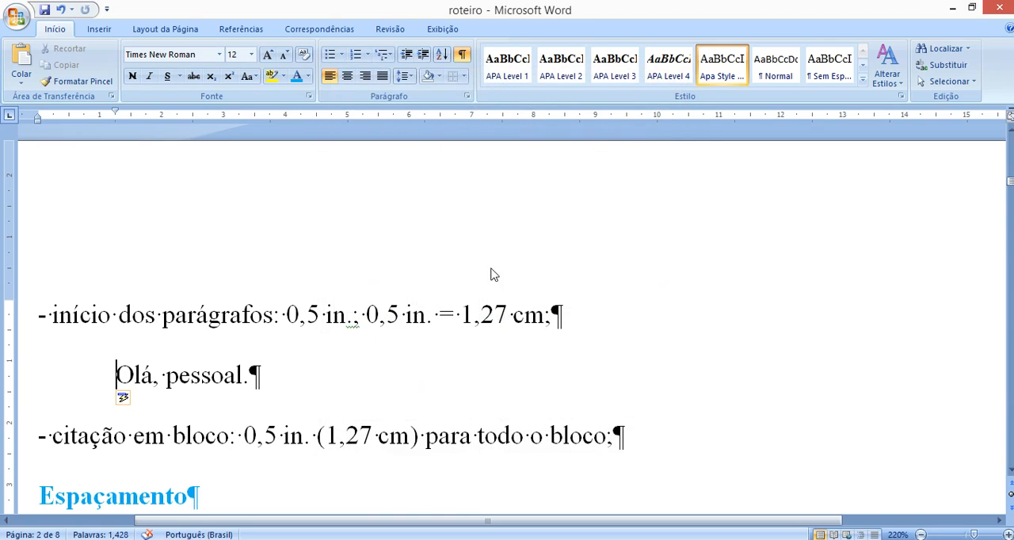
pyautogui.click(468, 98)
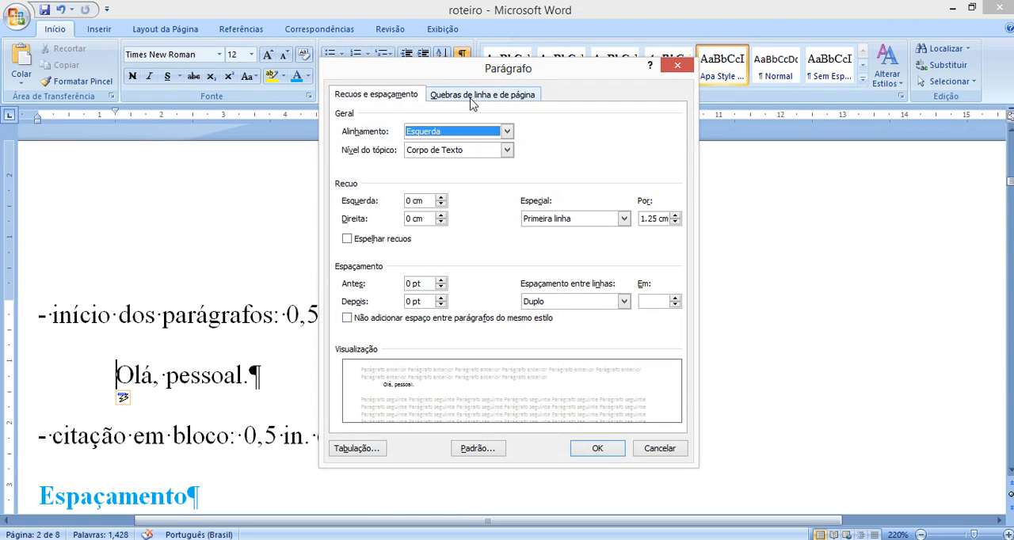
pyautogui.click(678, 65)
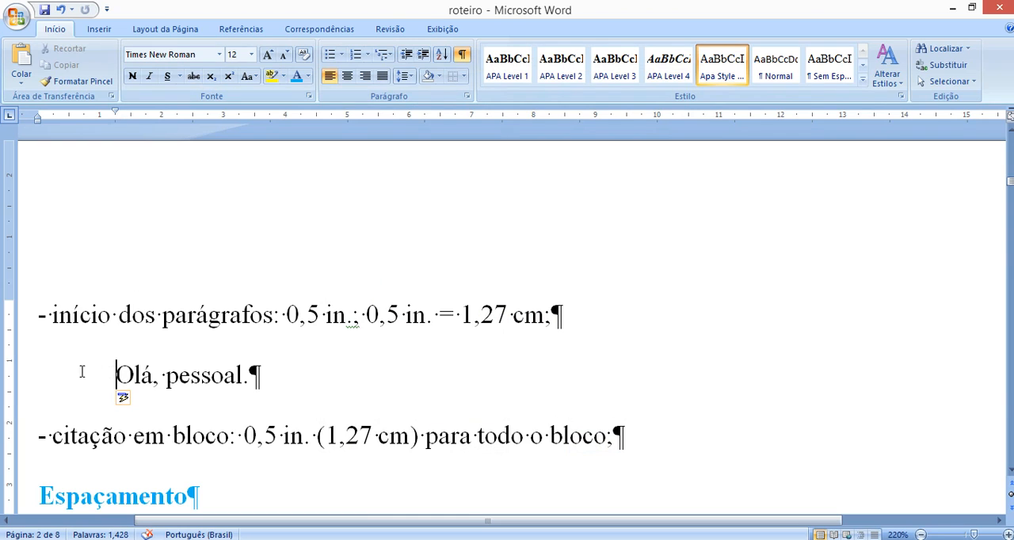
# - Set the first-line indent of the "Olá, pessoal." paragraph to 1.27 cm
pyautogui.click(467, 97)
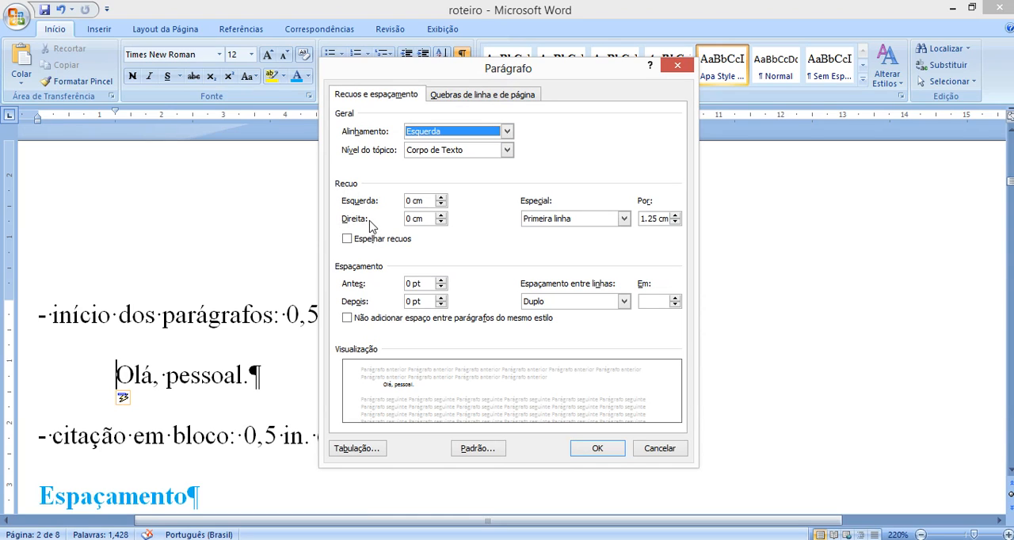
pyautogui.click(653, 217)
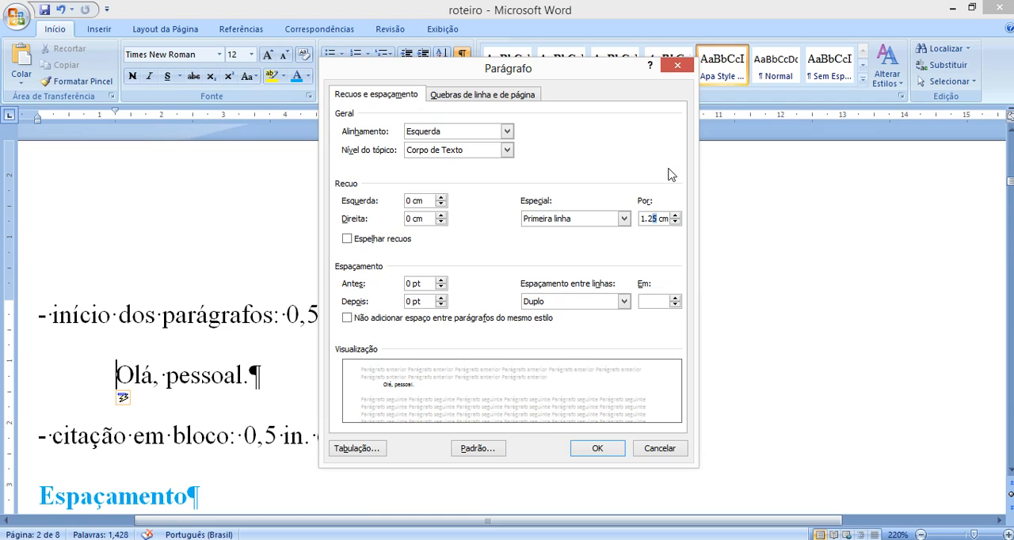
pyautogui.write('7')
pyautogui.click(598, 448)
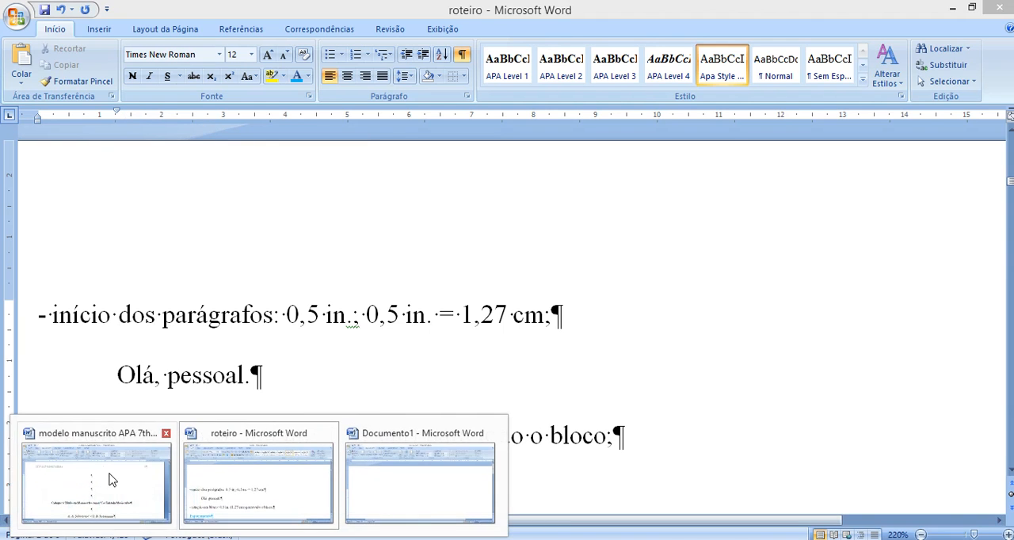
# - In the modelo manuscrito APA 7th ed. document, set the first-line indent of page 3's opening paragraph to 1.27 cm and check the paragraphs below
pyautogui.click(111, 479)
pyautogui.scroll(-20, 229, 375)
pyautogui.scroll(-15, 182, 379)
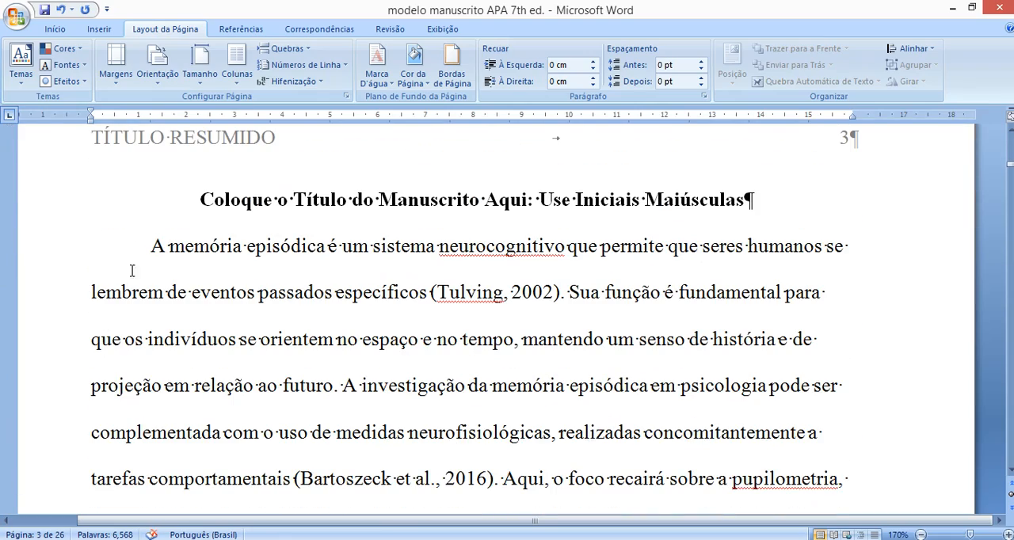
pyautogui.click(123, 276)
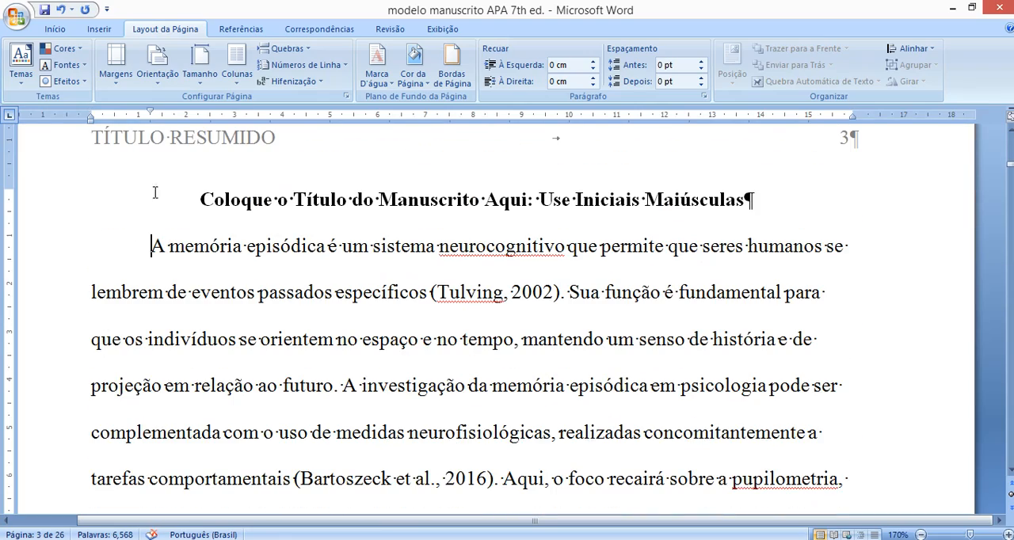
pyautogui.doubleClick(153, 115)
pyautogui.click(650, 219)
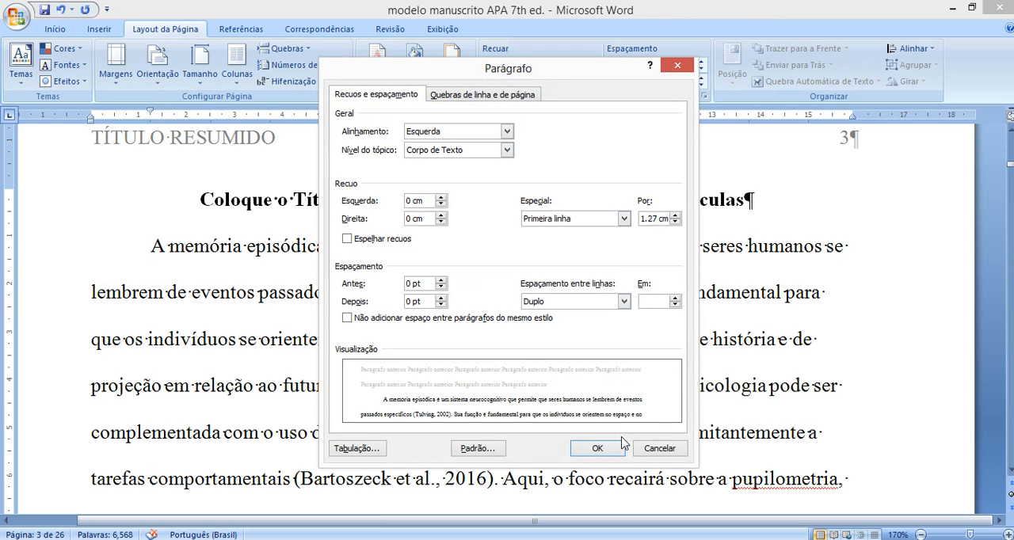
pyautogui.click(597, 448)
pyautogui.scroll(-3, 132, 279)
pyautogui.scroll(-1, 132, 279)
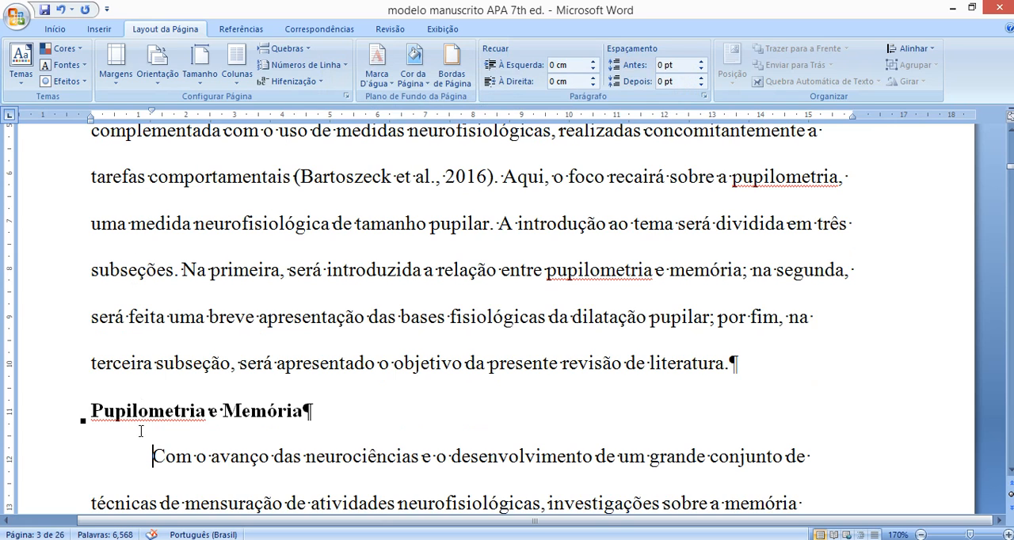
pyautogui.scroll(3, 133, 458)
pyautogui.scroll(1, 135, 181)
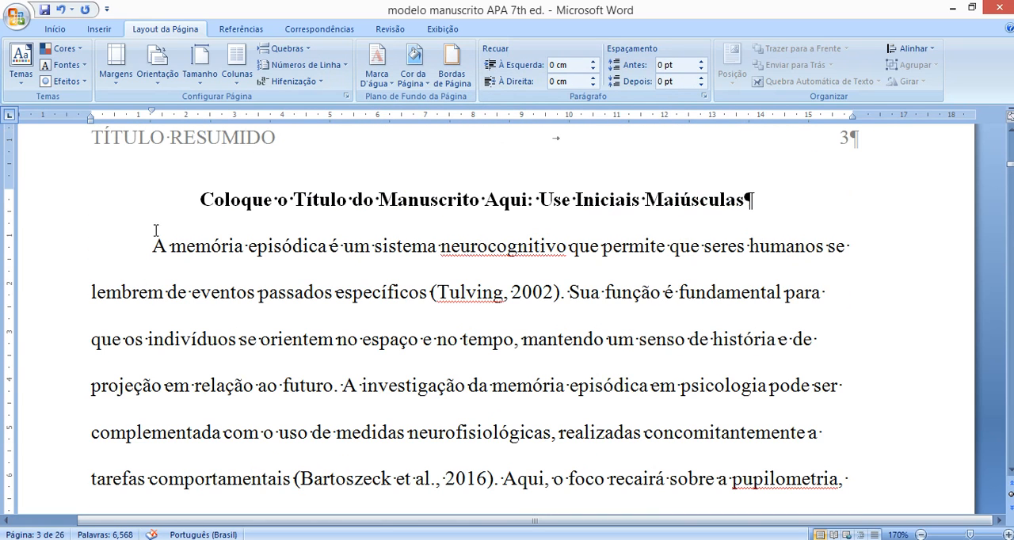
# - Switch to the roteiro document and add a test paragraph "fsafasd" below "Olá, pessoal."
pyautogui.moveTo(232, 537)
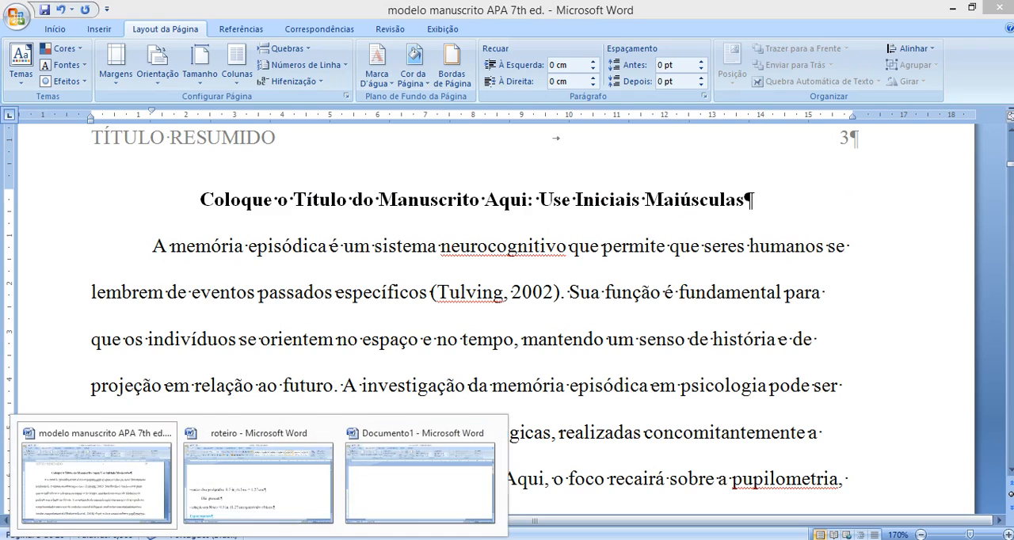
pyautogui.click(231, 474)
pyautogui.click(79, 379)
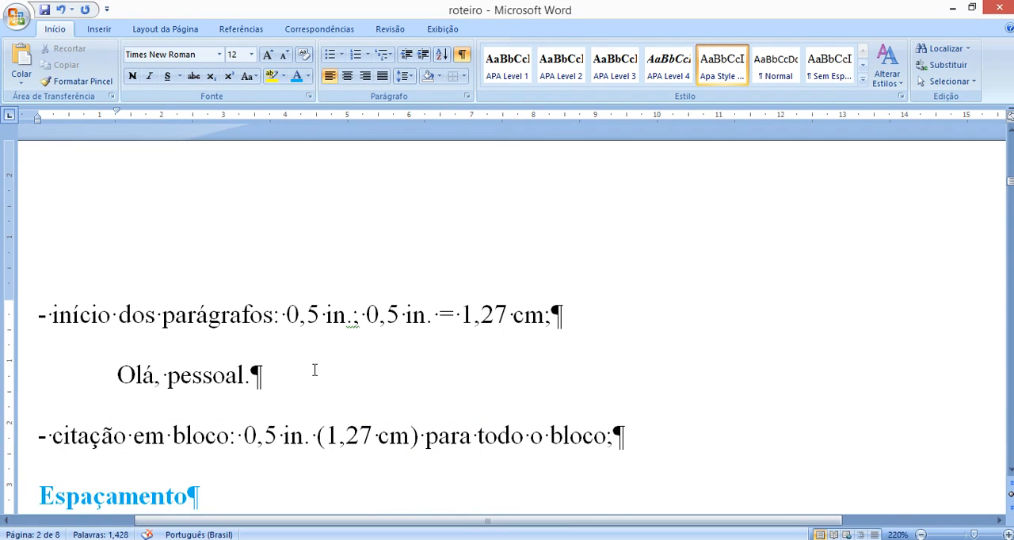
pyautogui.press('Return')
pyautogui.write('fsafasd¶')
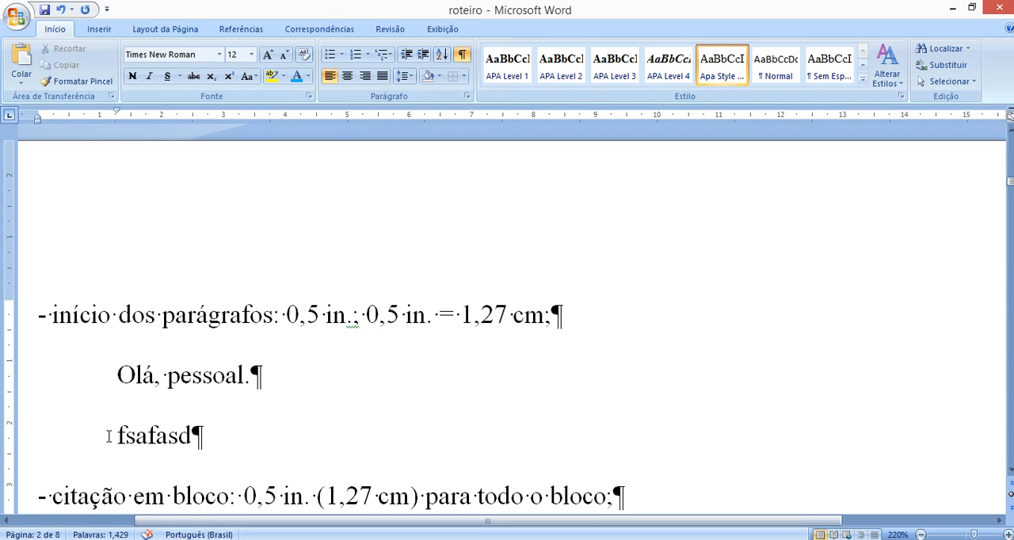
pyautogui.click(109, 437)
# - Add a test paragraph "sfasf" below the "Em notas de rodapé" rule and indent its first line by one tab
pyautogui.scroll(-5, 198, 362)
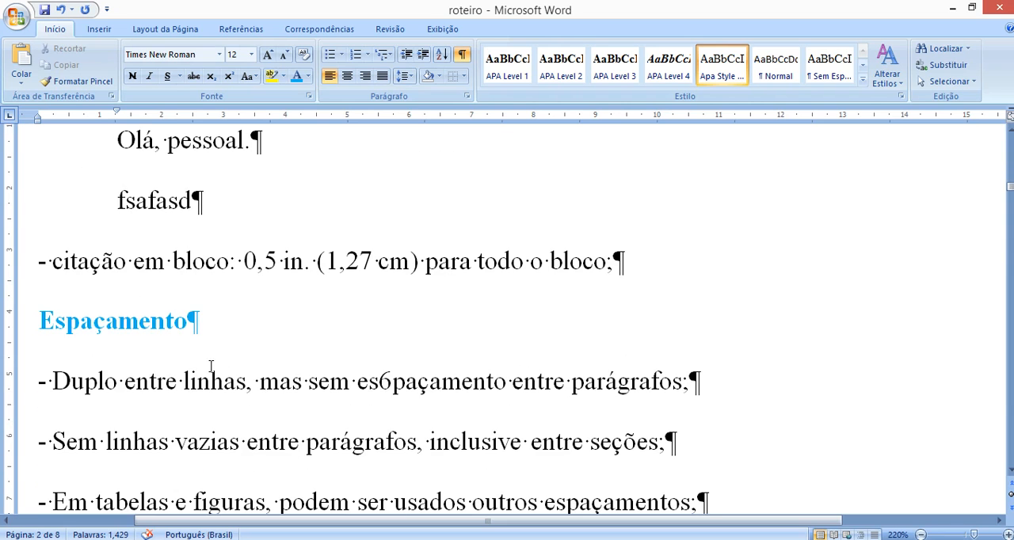
pyautogui.press('Return')
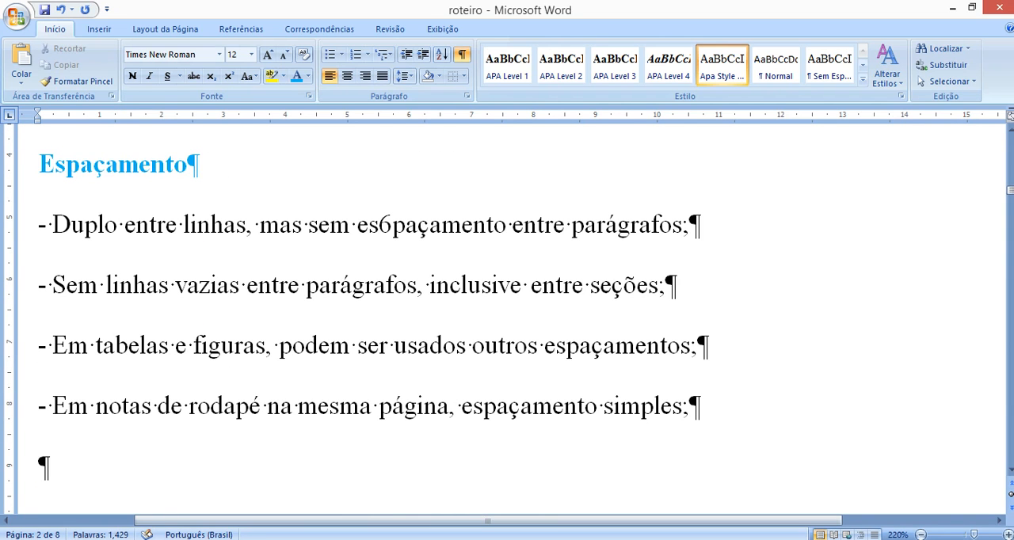
pyautogui.write('sfasf')
pyautogui.press('Home')
pyautogui.press('Tab')
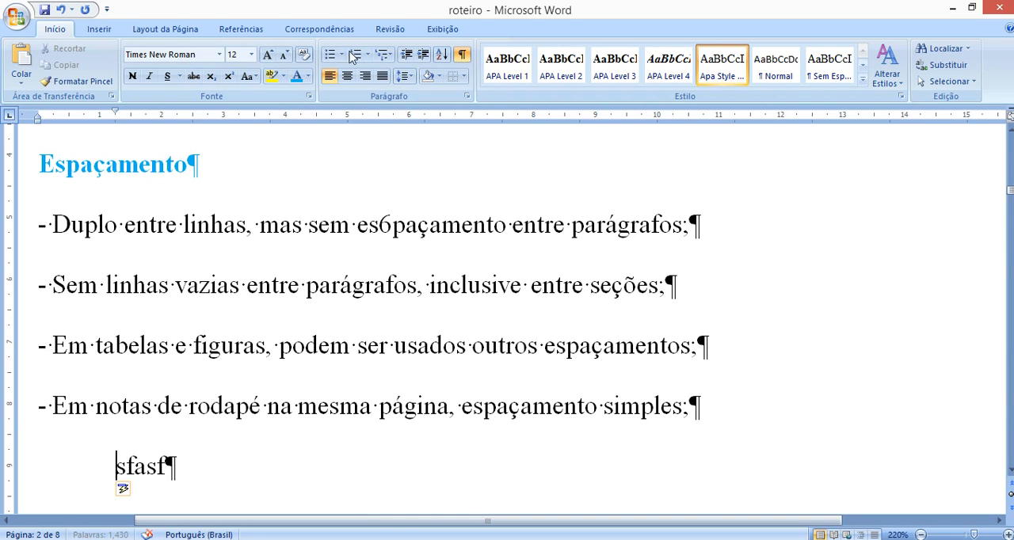
# - Examine the indent settings of the "sfasf" paragraph, close them without changes and delete the paragraph
pyautogui.doubleClick(116, 112)
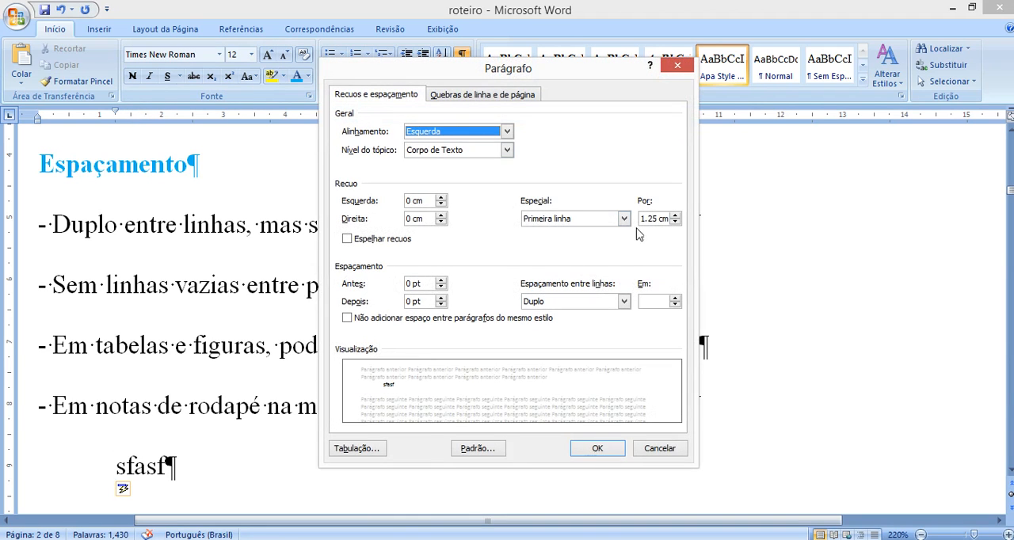
pyautogui.click(657, 449)
pyautogui.moveTo(227, 448); pyautogui.dragTo(100, 450)
pyautogui.press('Delete')
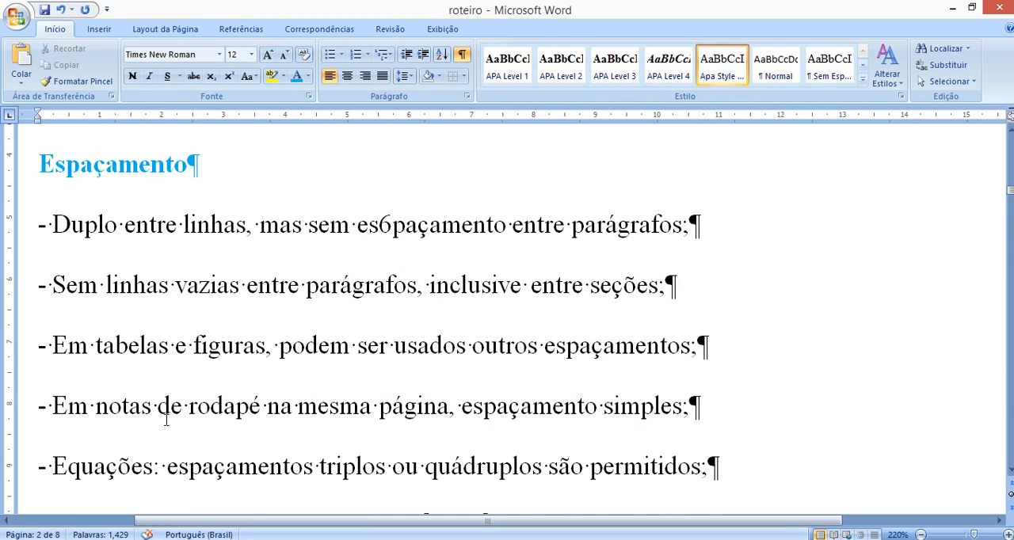
# - Delete the "Olá, pessoal." and "fsafasd" example paragraphs below the "início dos parágrafos" rule
pyautogui.scroll(3, 60, 400)
pyautogui.moveTo(190, 372); pyautogui.dragTo(79, 315)
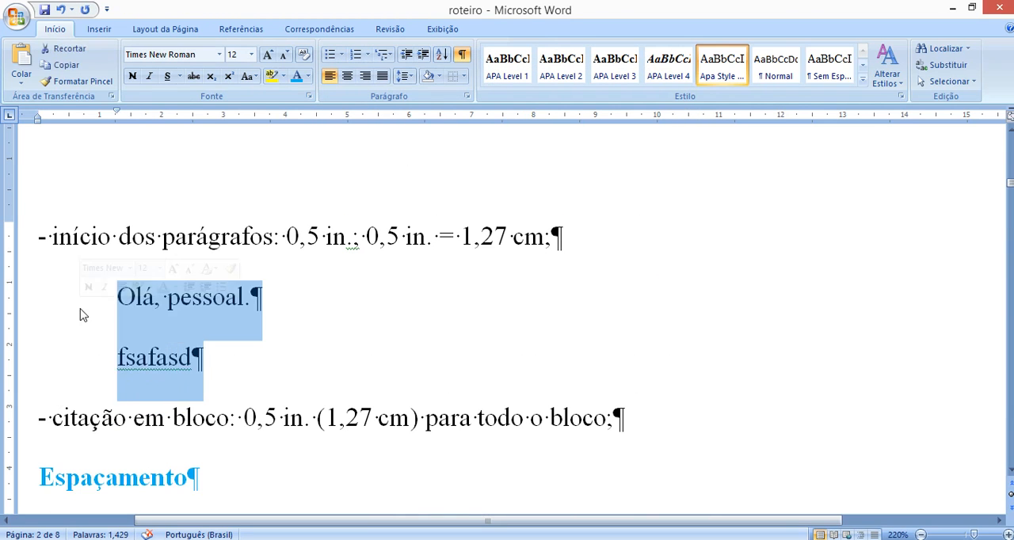
pyautogui.press('Delete')
# - Insert an empty paragraph below the "citação em bloco" rule
pyautogui.moveTo(460, 237); pyautogui.dragTo(525, 244)
pyautogui.scroll(1, 275, 237)
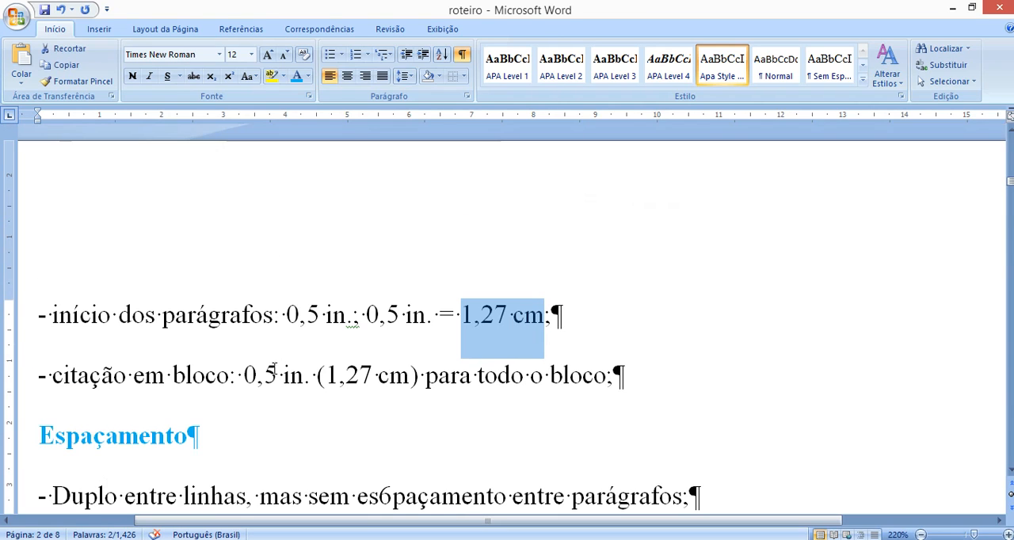
pyautogui.click(653, 387)
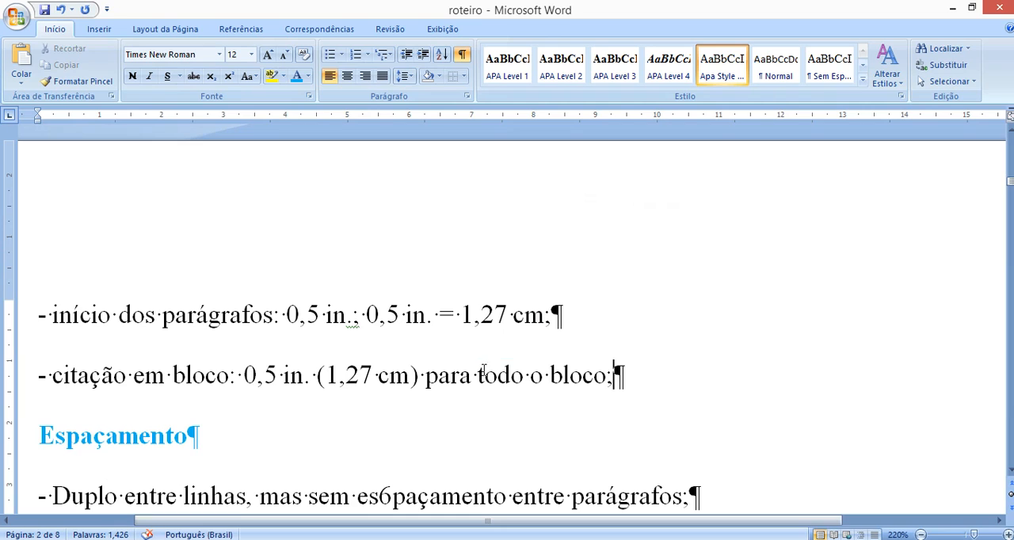
pyautogui.press('Return')
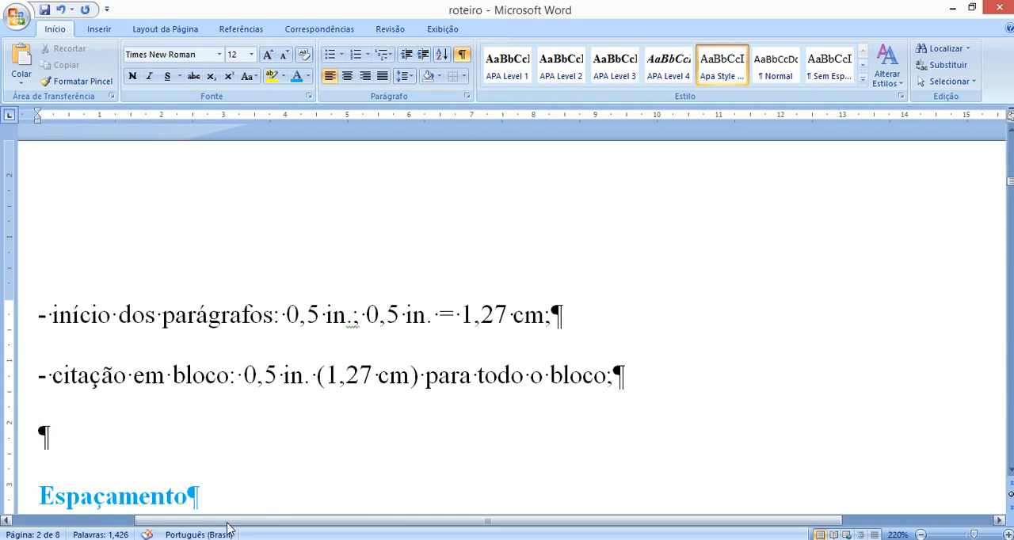
# - In the modelo manuscrito APA 7th ed. document, copy the body text from "Com o avanço das neurociências" through the paragraph beginning "Uma técnica de mensuração"
pyautogui.moveTo(212, 506)
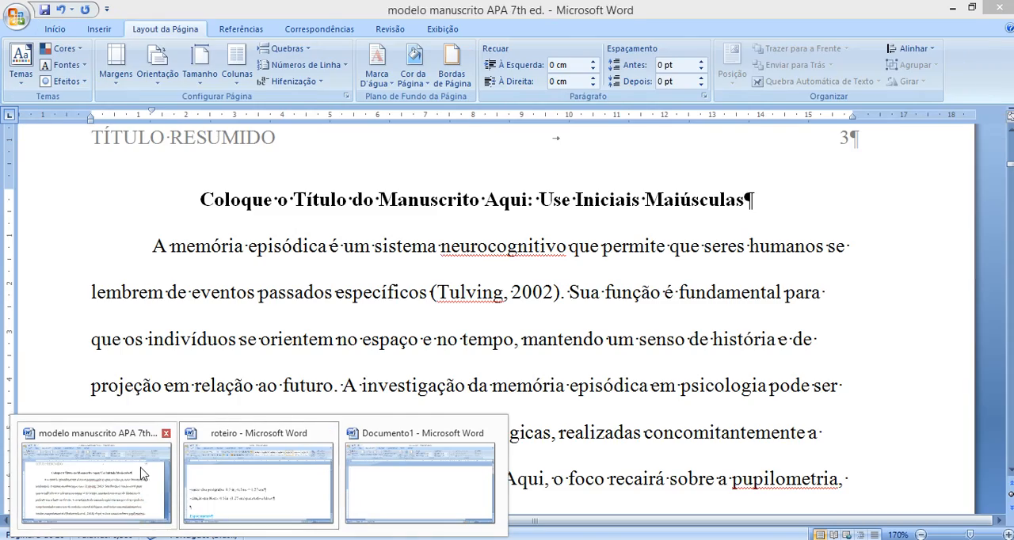
pyautogui.click(95, 479)
pyautogui.moveTo(148, 256); pyautogui.dragTo(715, 320)
pyautogui.scroll(-5, 351, 380)
pyautogui.scroll(3, 182, 273)
pyautogui.moveTo(153, 229); pyautogui.dragTo(383, 450)
pyautogui.scroll(12, 305, 380)
pyautogui.scroll(2, 300, 390)
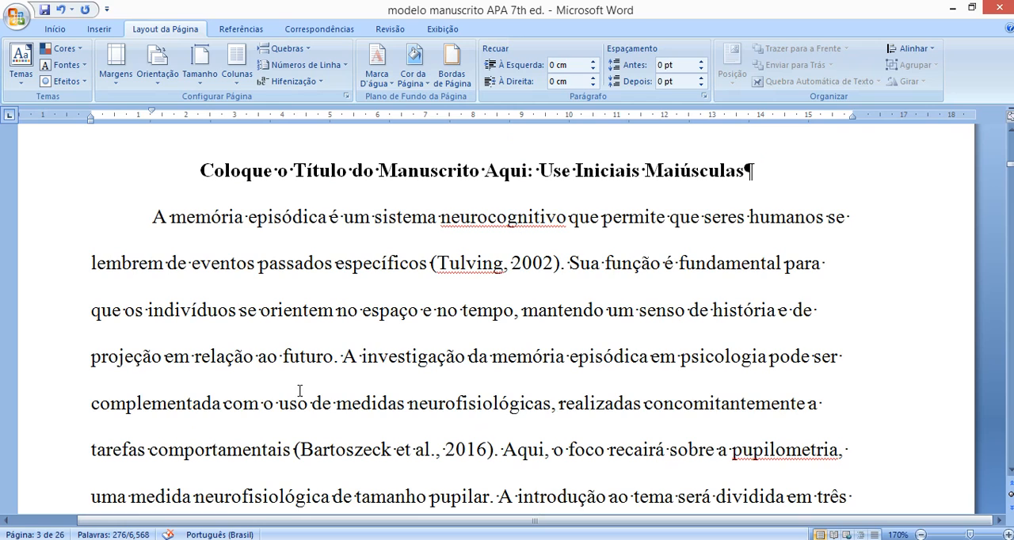
# - Paste the copied text below the "citação em bloco" rule in the roteiro document, matching the destination formatting
pyautogui.click(266, 476)
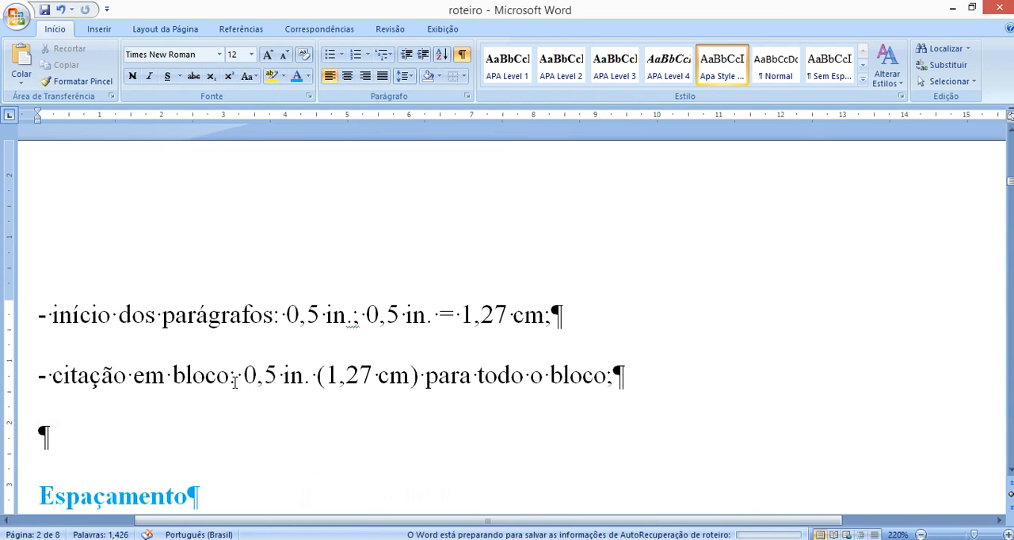
pyautogui.hotkey('ctrl', 'v')
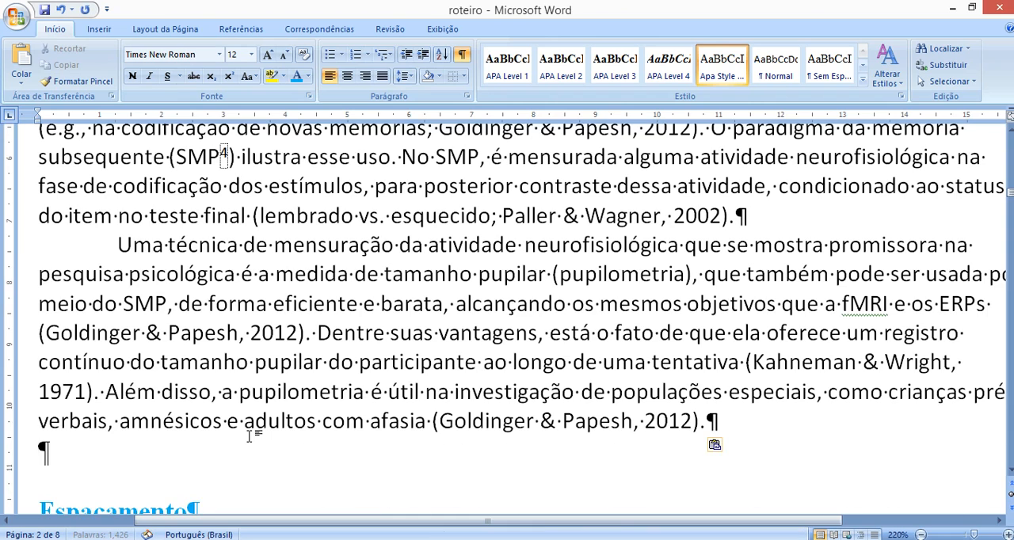
pyautogui.click(717, 446)
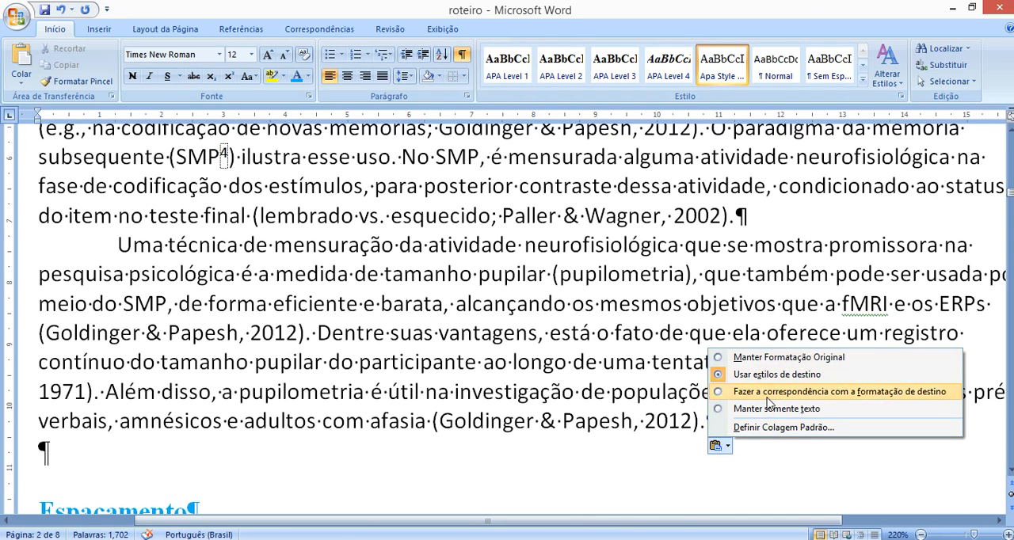
pyautogui.click(792, 392)
pyautogui.scroll(8, 277, 342)
pyautogui.scroll(-4, 284, 380)
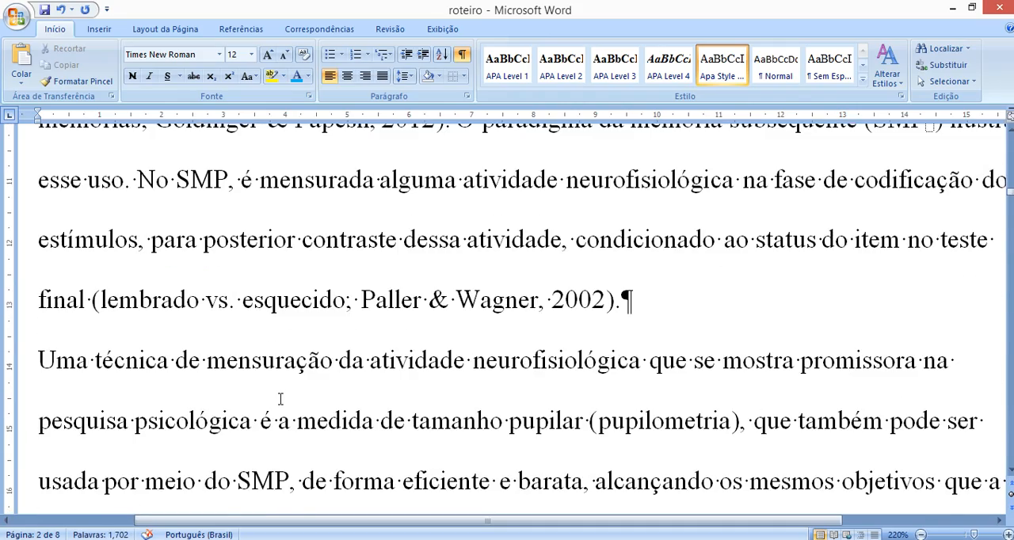
pyautogui.scroll(-3, 279, 399)
pyautogui.scroll(-3, 238, 384)
pyautogui.moveTo(37, 203); pyautogui.dragTo(312, 491)
pyautogui.scroll(6, 309, 485)
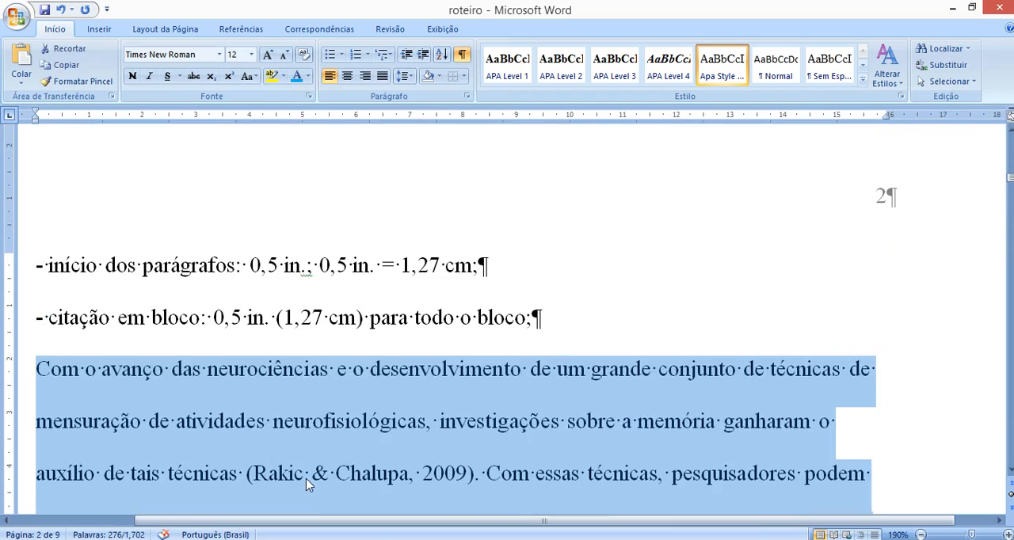
# - Break the first pasted paragraph after "neurofisiológicas" and enclose the part before the break in double quotation marks
pyautogui.click(314, 421)
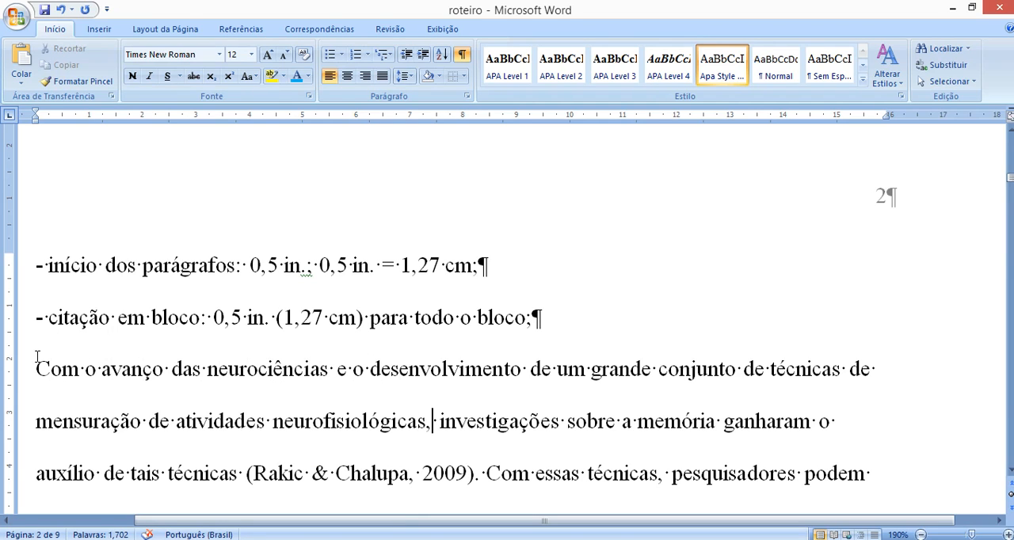
pyautogui.press('Left')
pyautogui.press('Return')
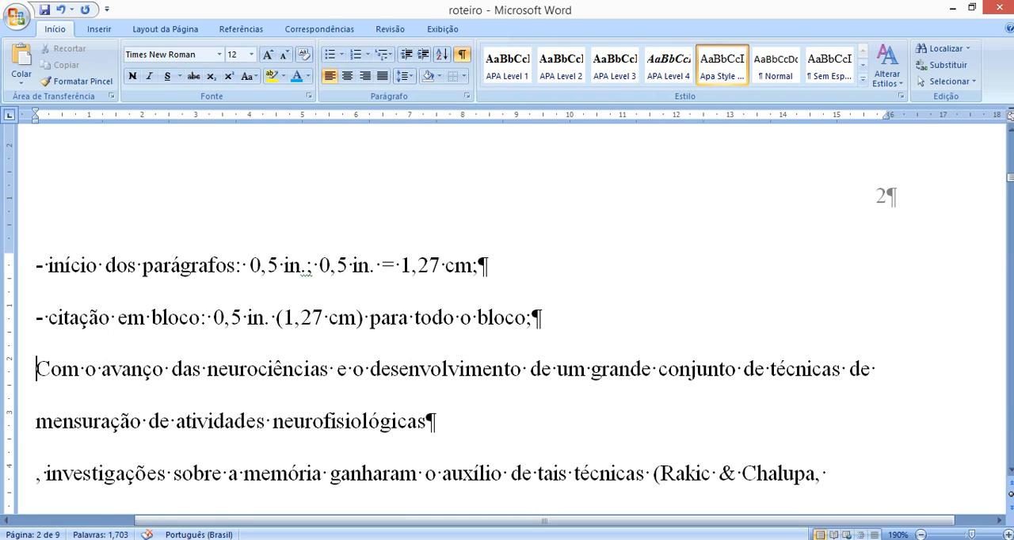
pyautogui.write('"')
pyautogui.press('Down')
pyautogui.press('End')
pyautogui.write('"')
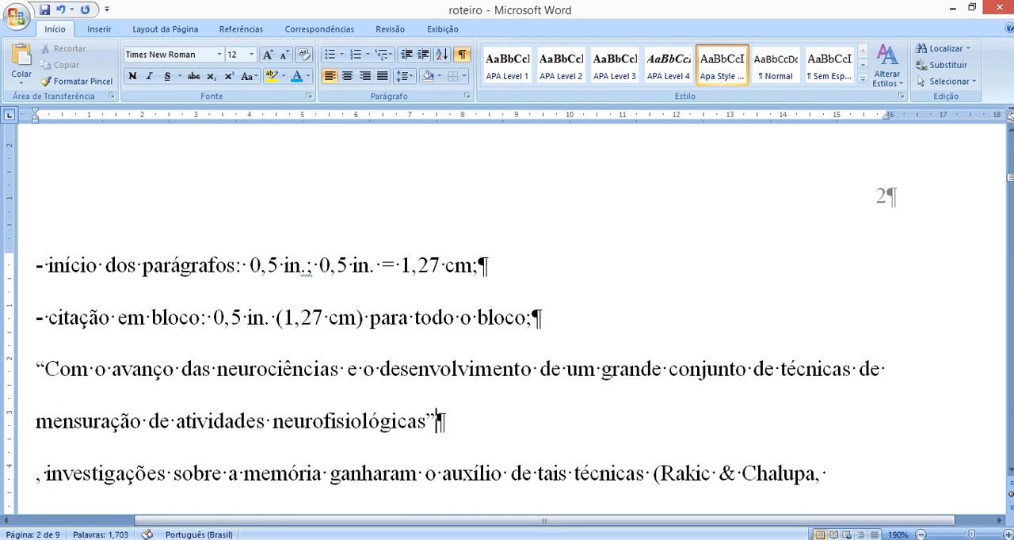
pyautogui.write(' p(')
# - Add the citation "(Autor, Ano, p. 27)" after the closing quotation mark
pyautogui.press('BackSpace')
pyautogui.press('BackSpace')
pyautogui.write('(Autor, a')
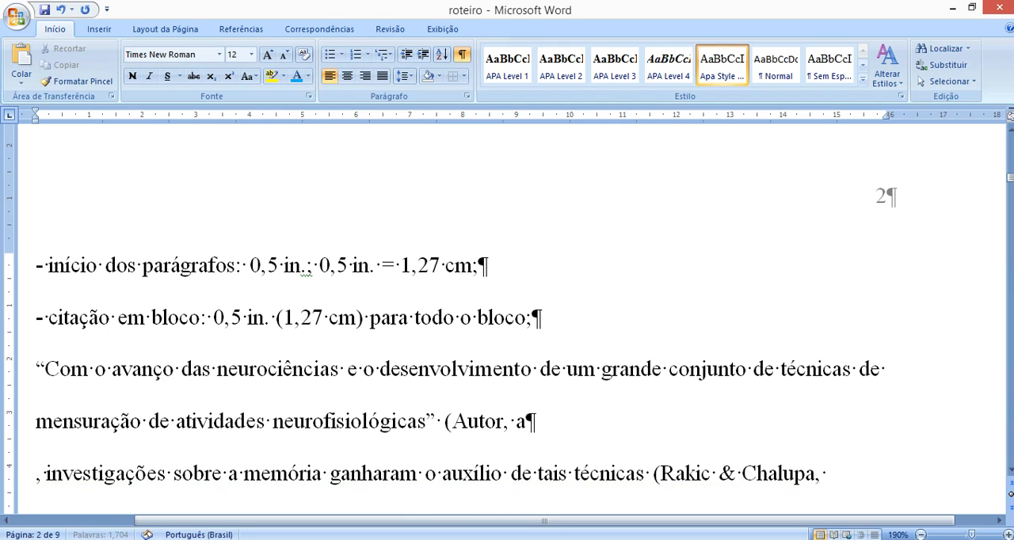
pyautogui.press('BackSpace')
pyautogui.write('Ano,')
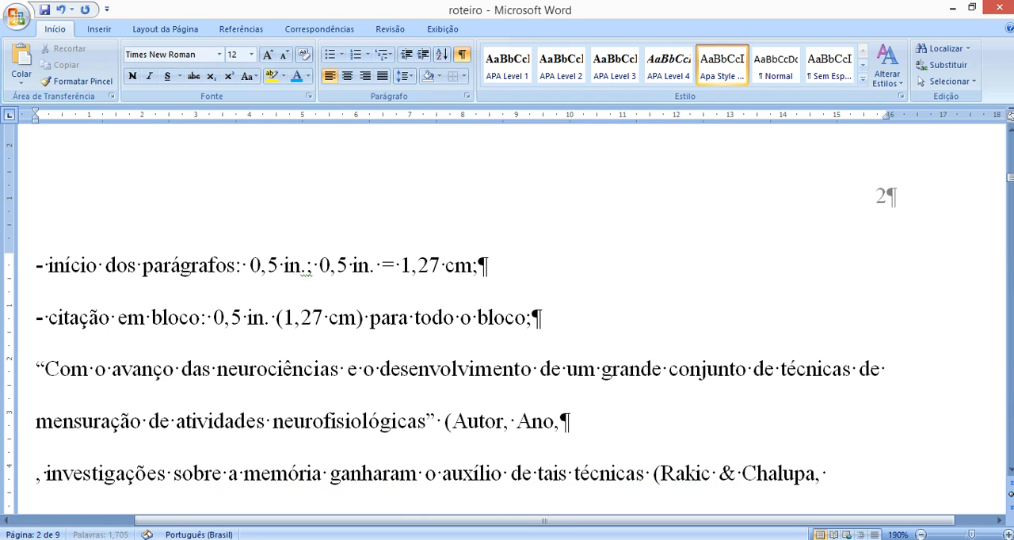
pyautogui.write(' p. 27)')
# - Remove the quotation marks, the citation and the paragraph break from the first pasted paragraph
pyautogui.hotkey('shift', 'Left')
pyautogui.hotkey('shift', 'Left')
pyautogui.hotkey('shift', 'Left')
pyautogui.hotkey('shift', 'Left')
pyautogui.hotkey('shift', 'Left')
pyautogui.hotkey('shift', 'Left')
pyautogui.hotkey('shift', 'Left')
pyautogui.hotkey('shift', 'Left')
pyautogui.hotkey('shift', 'Left')
pyautogui.hotkey('shift', 'Left')
pyautogui.hotkey('shift', 'Left')
pyautogui.hotkey('shift', 'Left')
pyautogui.hotkey('shift', 'Left')
pyautogui.hotkey('shift', 'Left')
pyautogui.hotkey('shift', 'Left')
pyautogui.hotkey('shift', 'Left')
pyautogui.press('Left')
pyautogui.hotkey('shift', 'Left')
pyautogui.press('Left')
pyautogui.press('Left')
pyautogui.press('Left')
pyautogui.press('Left')
pyautogui.hotkey('shift', 'Right')
pyautogui.hotkey('shift', 'Right')
pyautogui.hotkey('shift', 'Right')
pyautogui.hotkey('shift', 'Right')
pyautogui.hotkey('shift', 'Right')
pyautogui.hotkey('shift', 'Right')
pyautogui.hotkey('shift', 'Right')
pyautogui.hotkey('shift', 'Right')
pyautogui.hotkey('shift', 'Right')
pyautogui.hotkey('shift', 'Right')
pyautogui.hotkey('shift', 'Right')
pyautogui.hotkey('shift', 'Right')
pyautogui.hotkey('shift', 'Right')
pyautogui.hotkey('shift', 'Right')
pyautogui.hotkey('shift', 'Right')
pyautogui.hotkey('shift', 'Right')
pyautogui.hotkey('shift', 'Right')
pyautogui.hotkey('shift', 'Right')
pyautogui.hotkey('shift', 'Right')
pyautogui.hotkey('shift', 'Right')
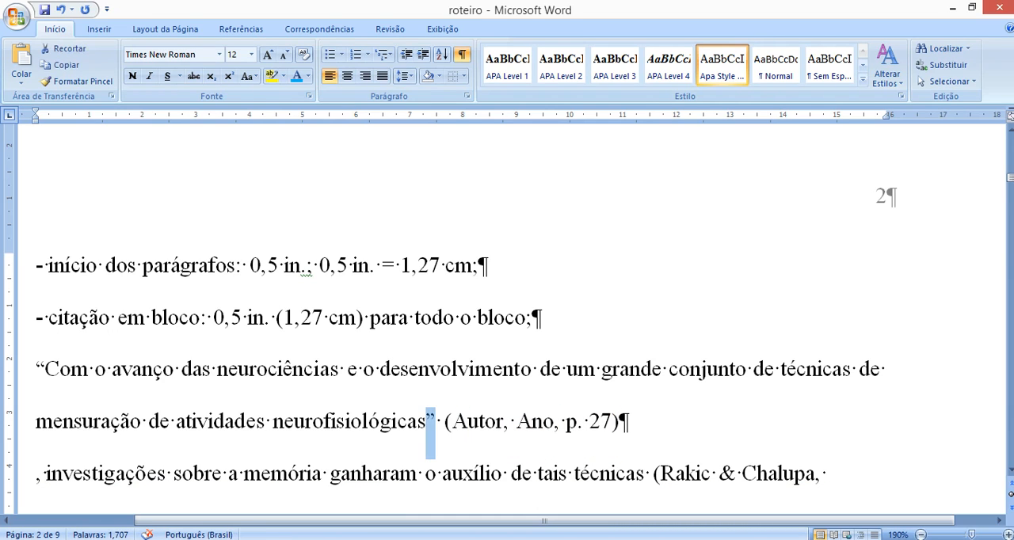
pyautogui.press('Delete')
pyautogui.press('Delete')
pyautogui.press('Up')
pyautogui.press('Delete')
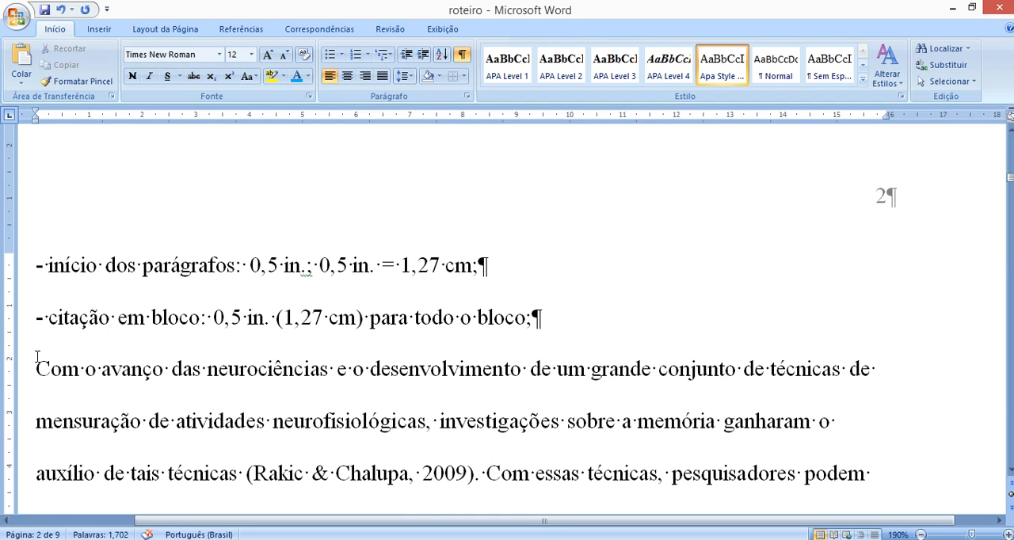
# - Select all of the pasted text and indent it as a block by one tab stop
pyautogui.scroll(-1, 44, 329)
pyautogui.moveTo(36, 296); pyautogui.dragTo(242, 316)
pyautogui.scroll(2, 242, 316)
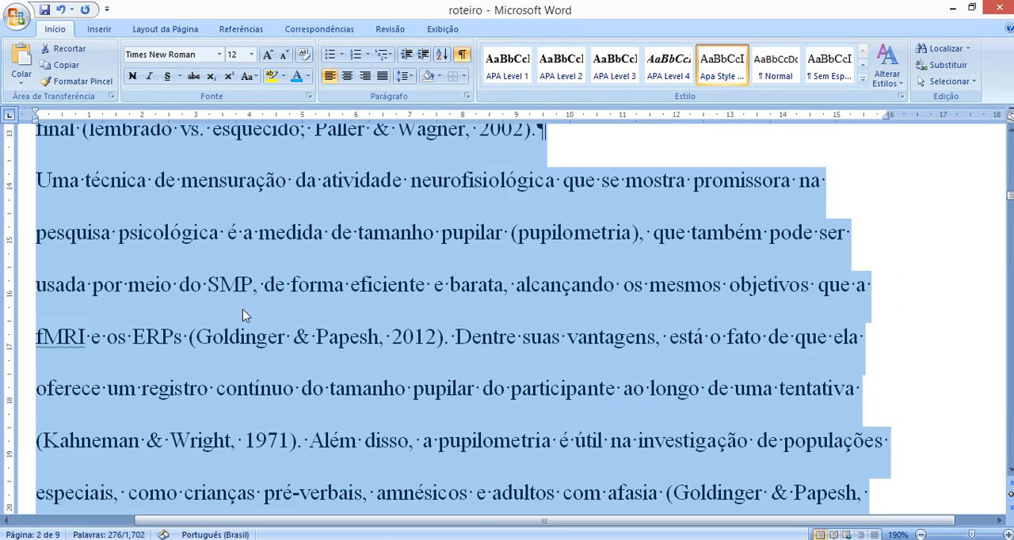
pyautogui.scroll(3, 242, 310)
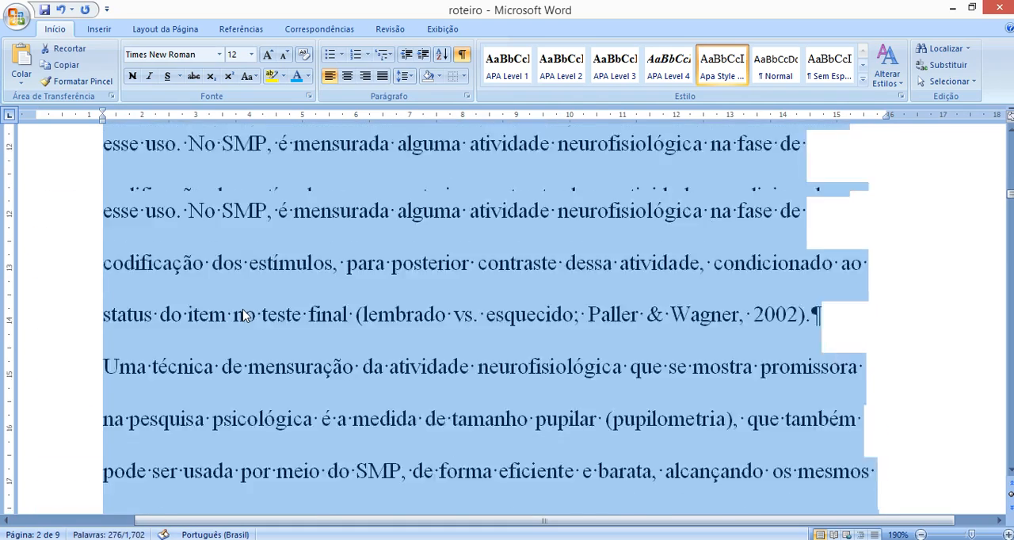
pyautogui.scroll(3, 87, 109)
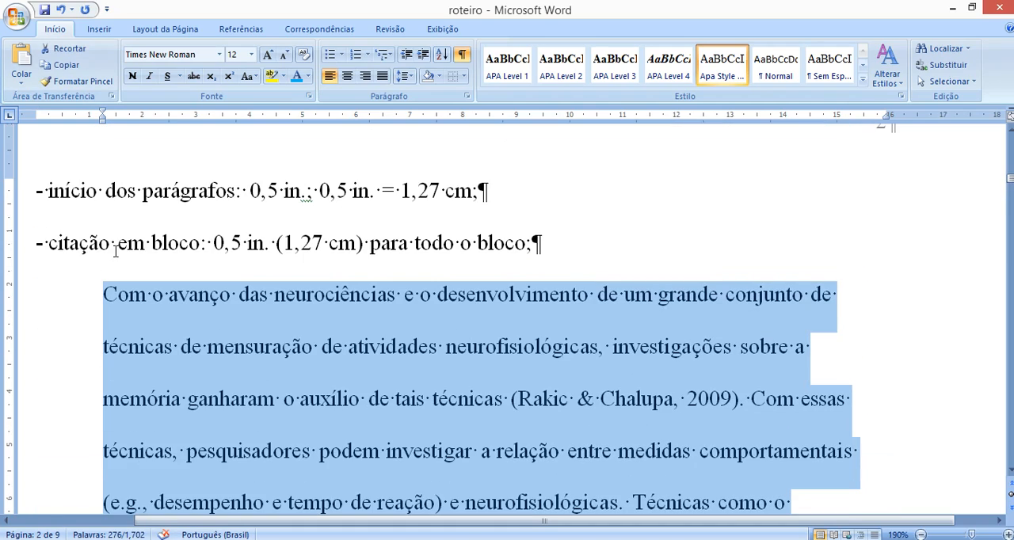
# - Set the left indent of the selected block quotation text to 1.27 cm
pyautogui.doubleClick(102, 115)
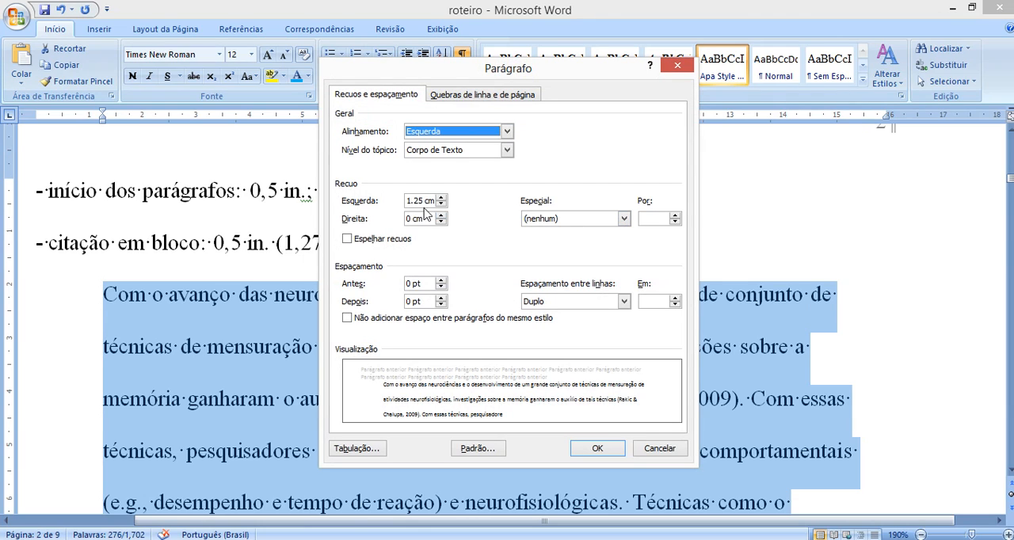
pyautogui.click(419, 200)
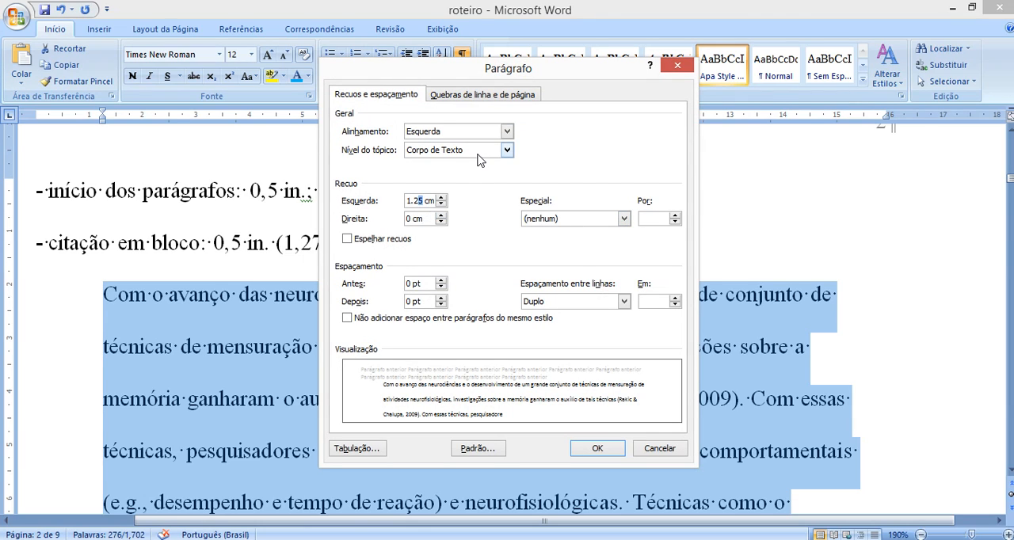
pyautogui.press('Delete')
pyautogui.write('7')
# - Give the selected block quotation paragraphs a first-line indent of 1.27 cm and check both paragraphs
pyautogui.click(661, 220)
pyautogui.write('1.27')
pyautogui.click(675, 215)
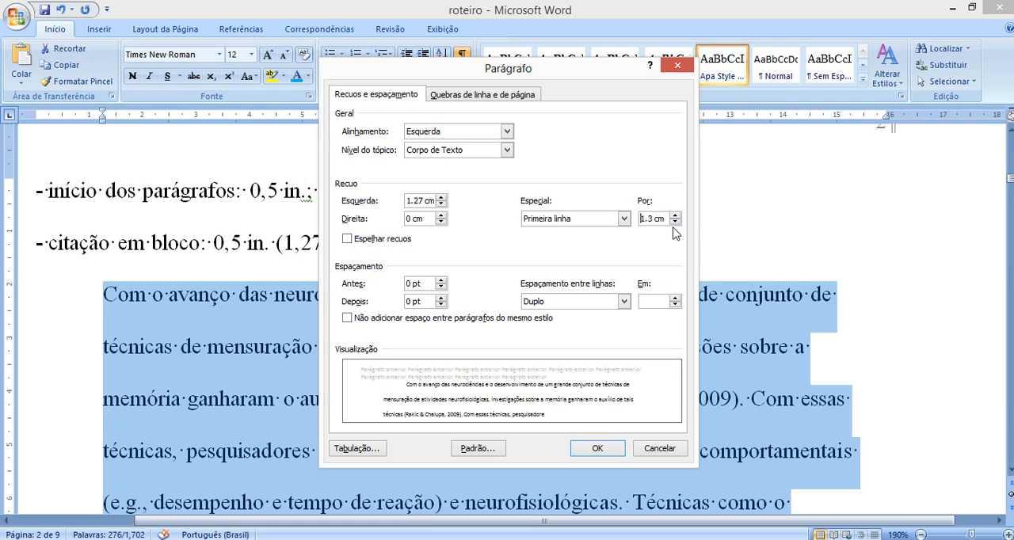
pyautogui.click(674, 223)
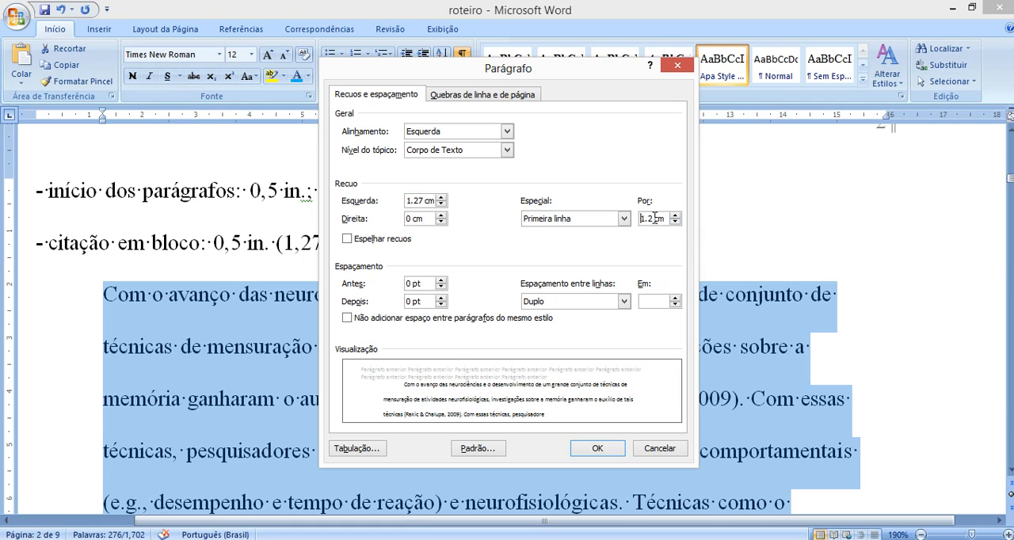
pyautogui.write('7')
pyautogui.moveTo(583, 70); pyautogui.dragTo(861, 107)
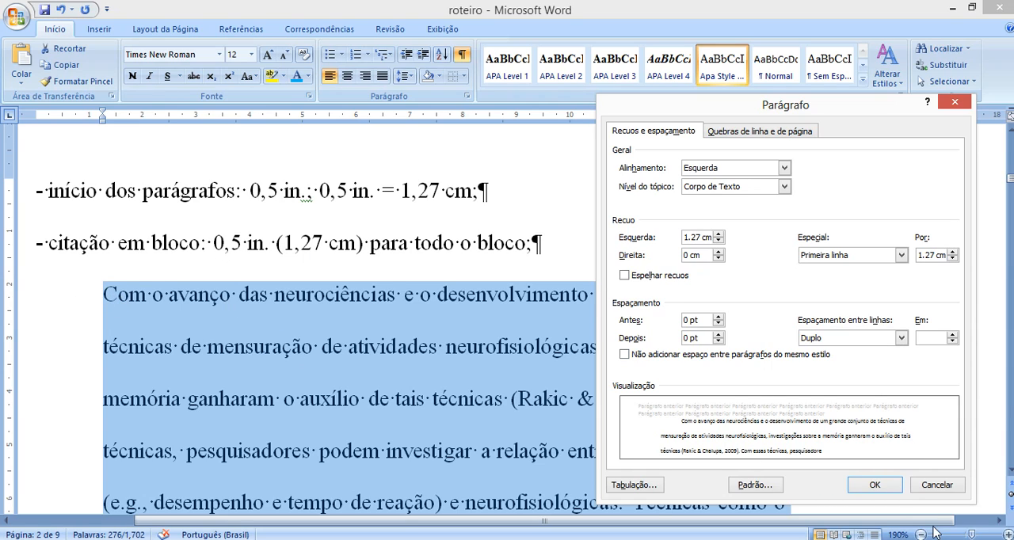
pyautogui.click(886, 486)
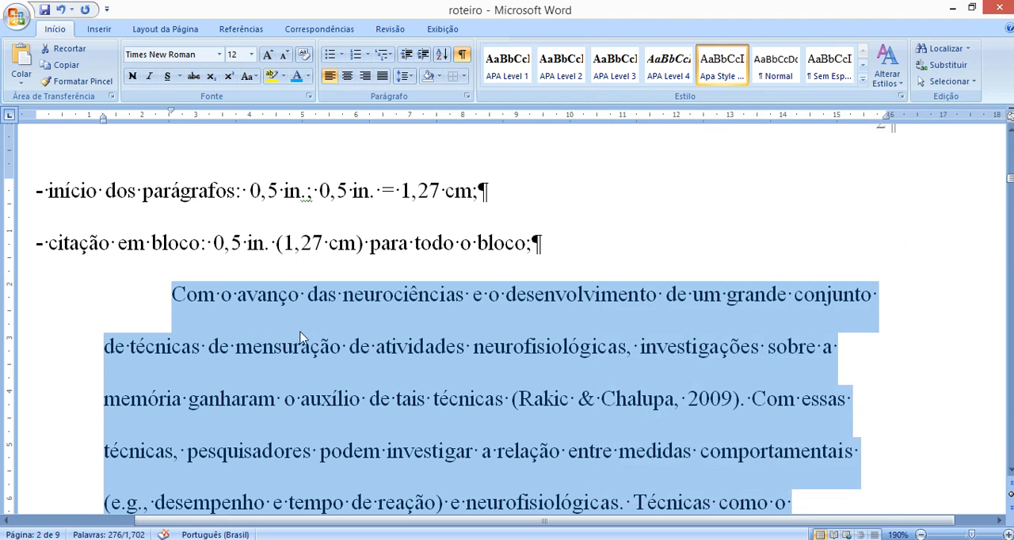
pyautogui.scroll(-2, 256, 332)
pyautogui.scroll(3, 258, 330)
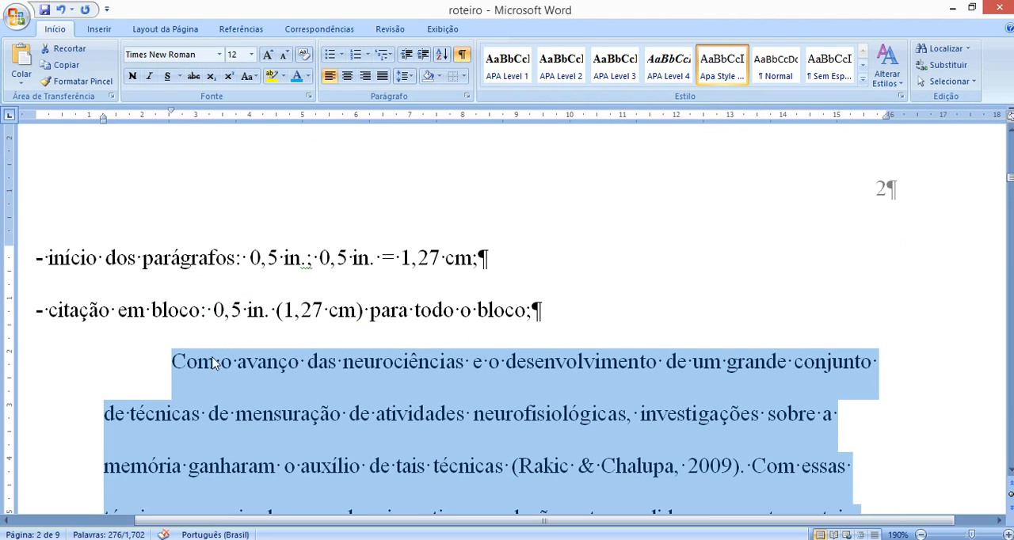
pyautogui.scroll(-7, 176, 379)
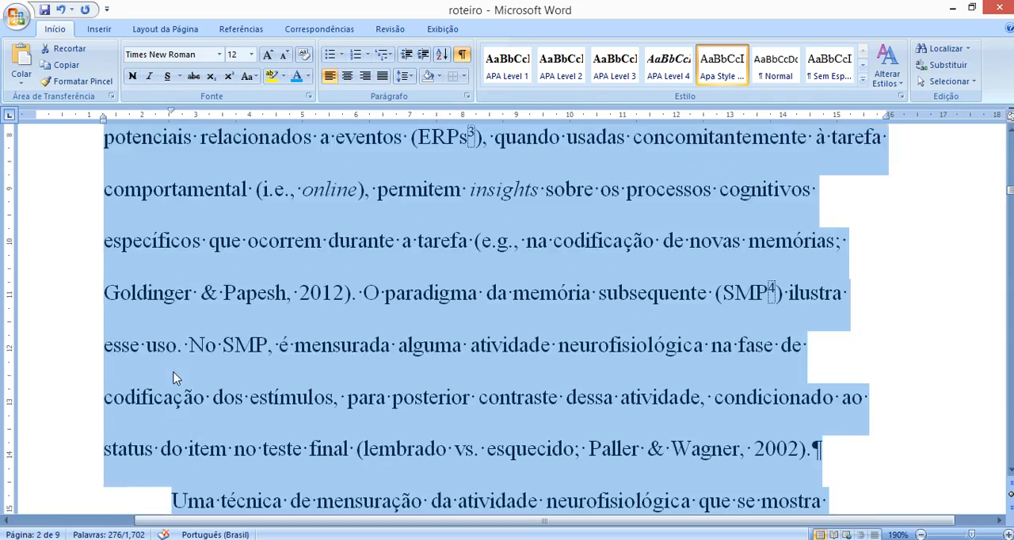
pyautogui.scroll(7, 148, 327)
pyautogui.click(143, 331)
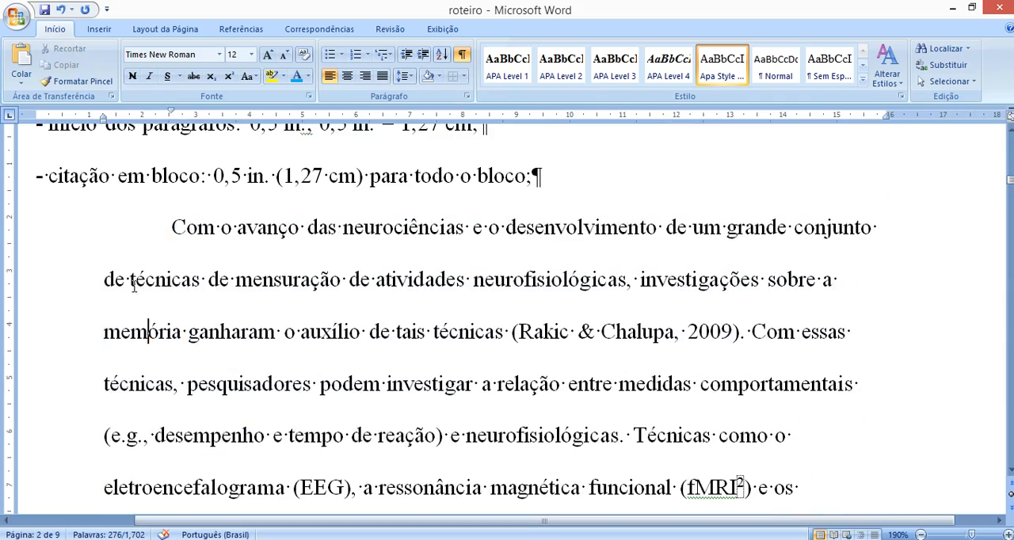
# - Delete the sample block quotation paragraphs and the empty line between the block citation rule and the Espaçamento heading
pyautogui.moveTo(173, 225); pyautogui.dragTo(765, 448)
pyautogui.scroll(5, 766, 448)
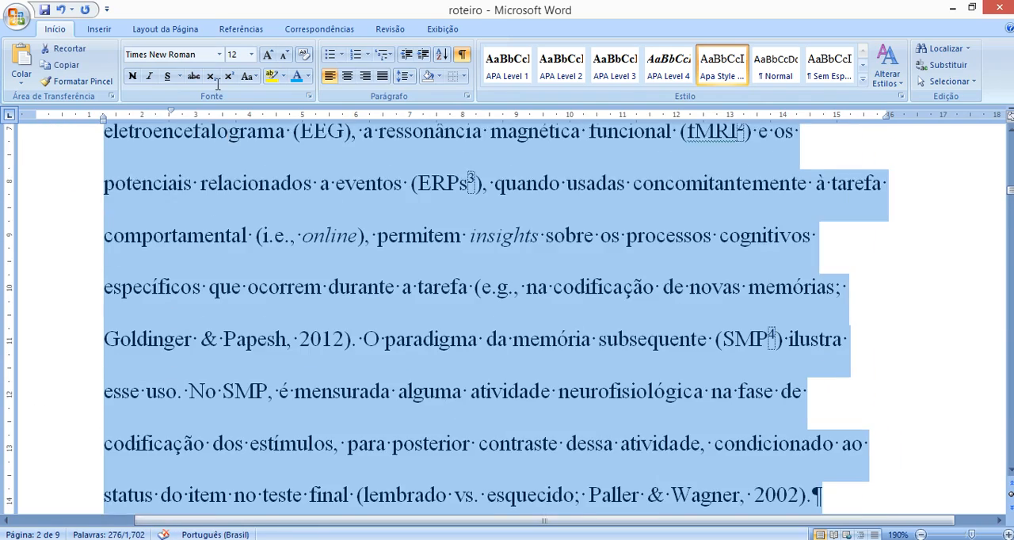
pyautogui.scroll(2, 99, 171)
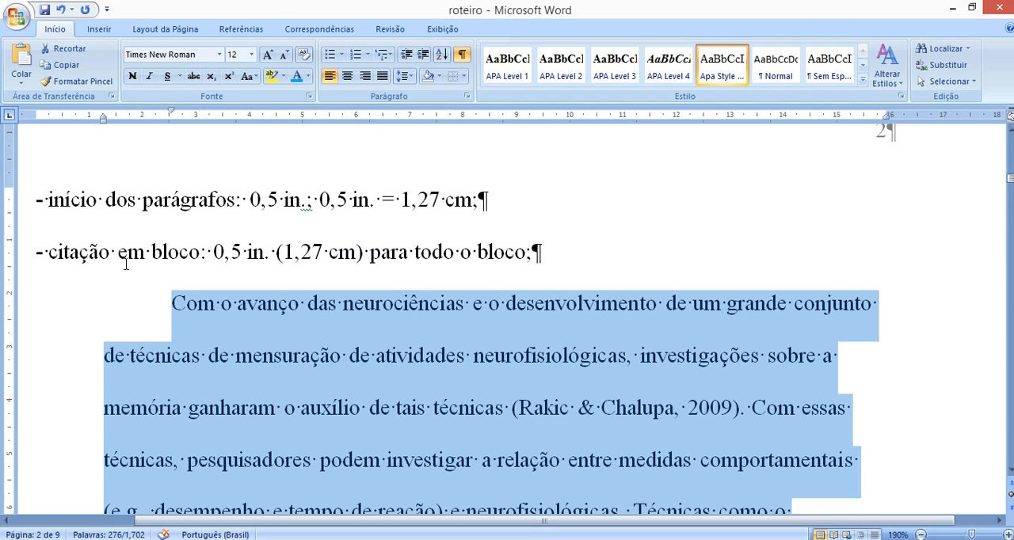
pyautogui.scroll(-9, 125, 264)
pyautogui.scroll(11, 132, 310)
pyautogui.scroll(-3, 166, 364)
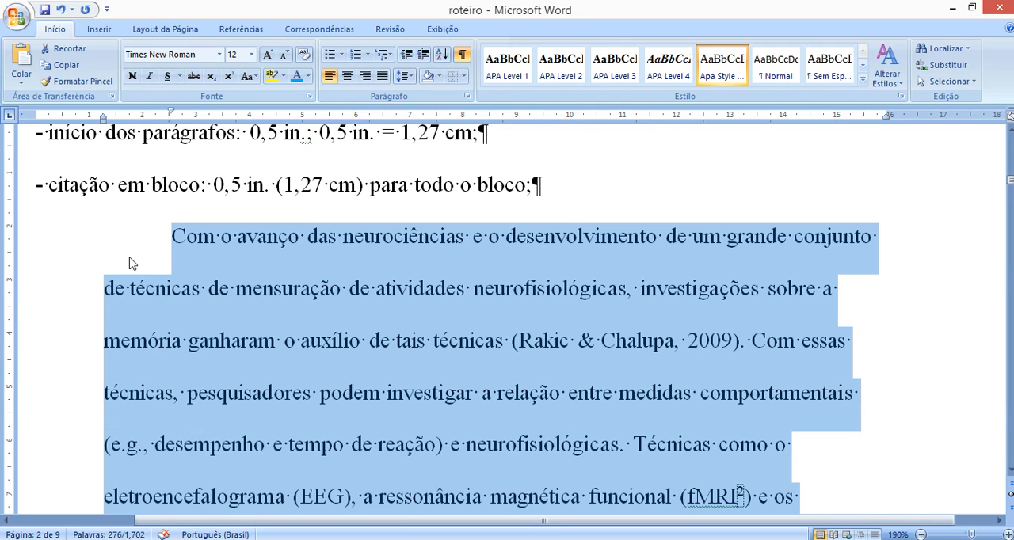
pyautogui.press('Delete')
pyautogui.press('Delete')
pyautogui.scroll(3, 208, 290)
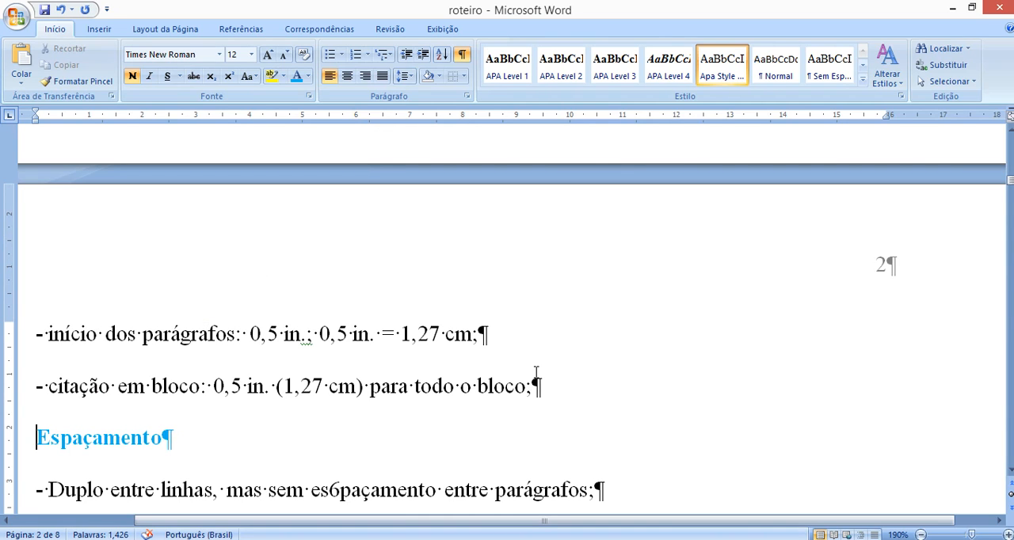
# - Insert a new paragraph directly below the Espaçamento heading and paste the two sample paragraphs there
pyautogui.scroll(-2, 537, 372)
pyautogui.scroll(-1, 536, 372)
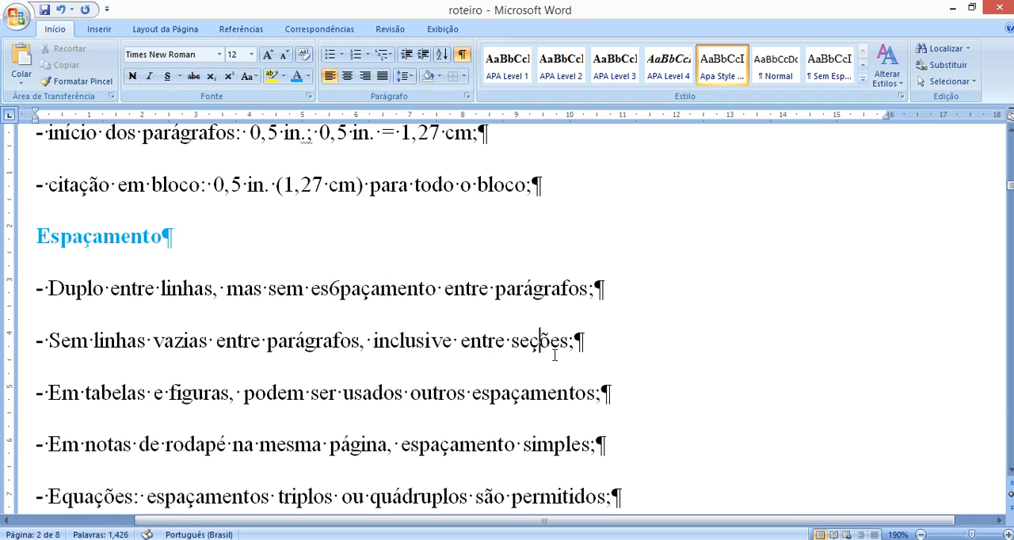
pyautogui.moveTo(49, 292); pyautogui.dragTo(596, 479)
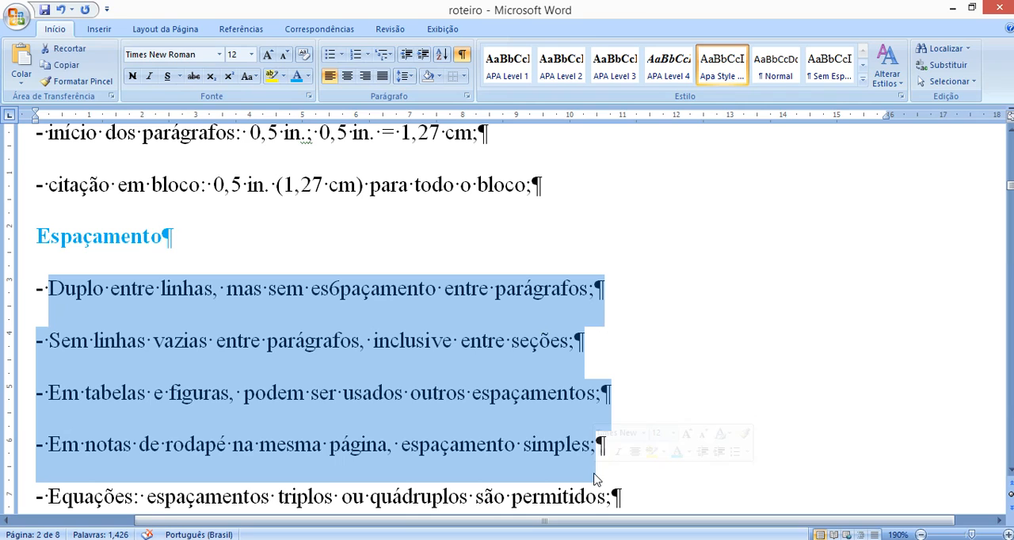
pyautogui.click(473, 270)
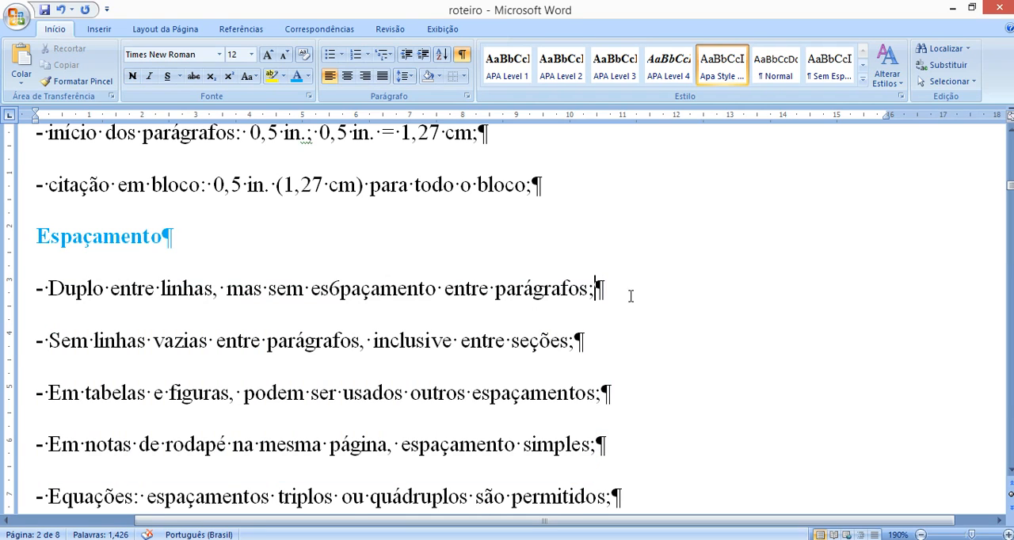
pyautogui.press('Return')
pyautogui.click(330, 246)
pyautogui.hotkey('ctrl', 'z')
pyautogui.press('Return')
pyautogui.hotkey('ctrl', 'v')
pyautogui.scroll(3, 501, 384)
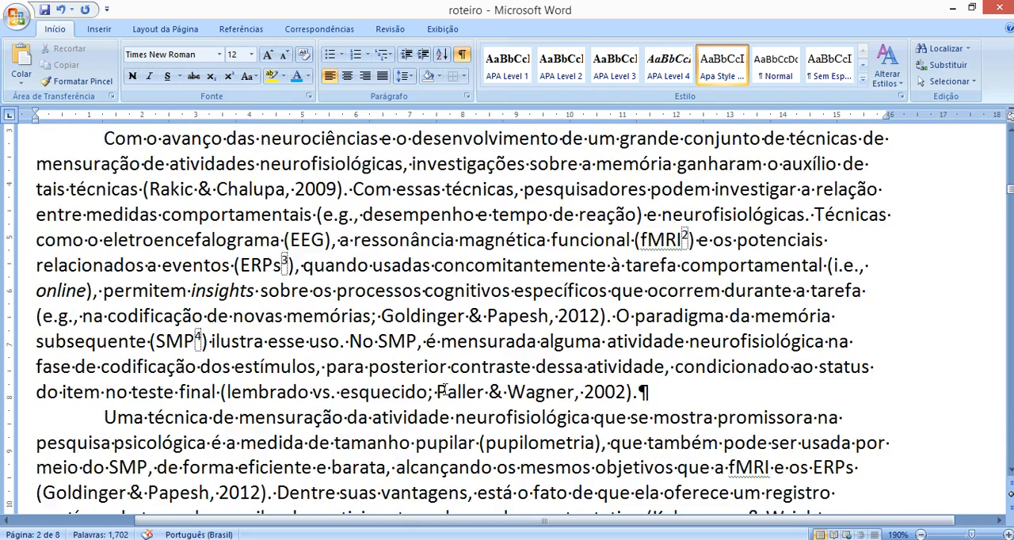
# - Examine the line spacing within the pasted paragraphs, the gap between them and the gap below the Espaçamento heading
pyautogui.scroll(-1, 305, 266)
pyautogui.click(235, 240)
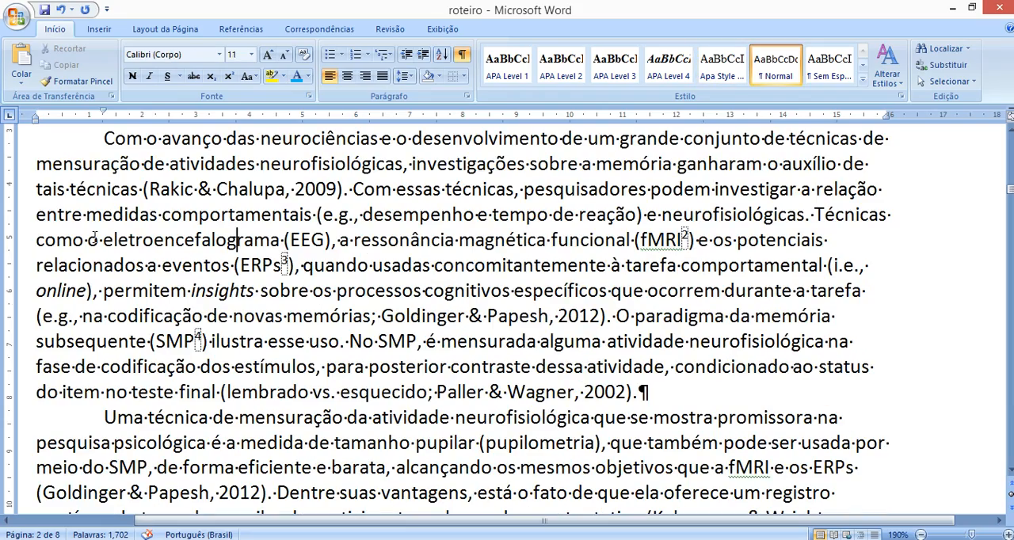
pyautogui.scroll(3, 215, 254)
pyautogui.scroll(-2, 191, 271)
pyautogui.scroll(2, 184, 317)
pyautogui.scroll(-1, 189, 348)
pyautogui.moveTo(107, 278); pyautogui.dragTo(558, 370)
pyautogui.click(226, 296)
pyautogui.moveTo(103, 277); pyautogui.dragTo(185, 356)
pyautogui.click(185, 356)
pyautogui.scroll(-4, 188, 332)
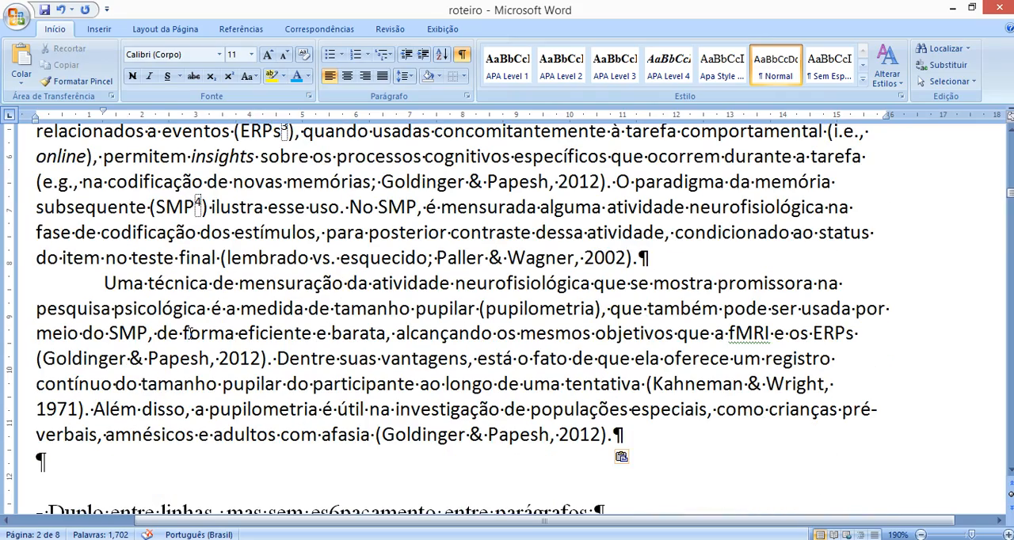
pyautogui.moveTo(617, 261); pyautogui.dragTo(259, 287)
pyautogui.scroll(4, 156, 339)
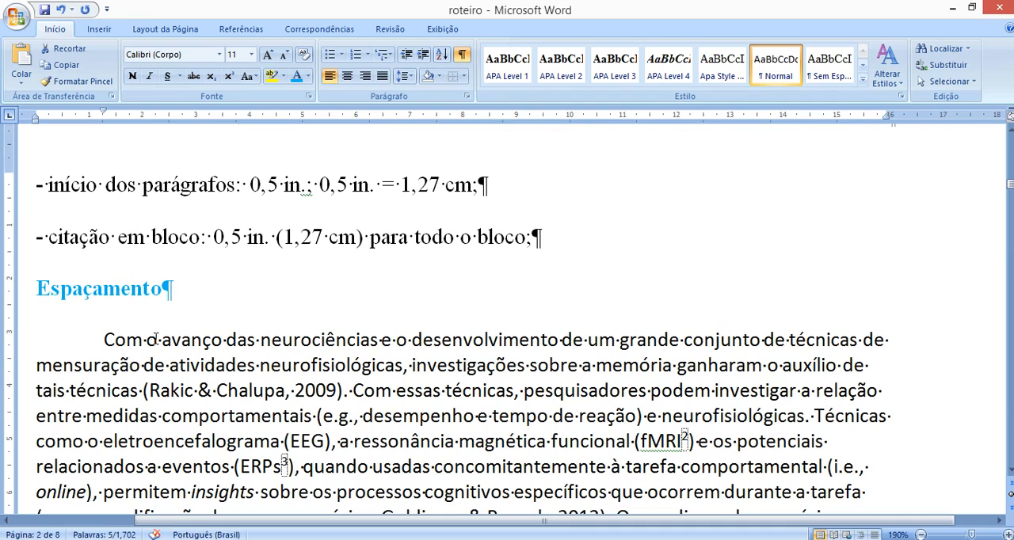
pyautogui.moveTo(143, 333); pyautogui.dragTo(35, 288)
pyautogui.click(137, 391)
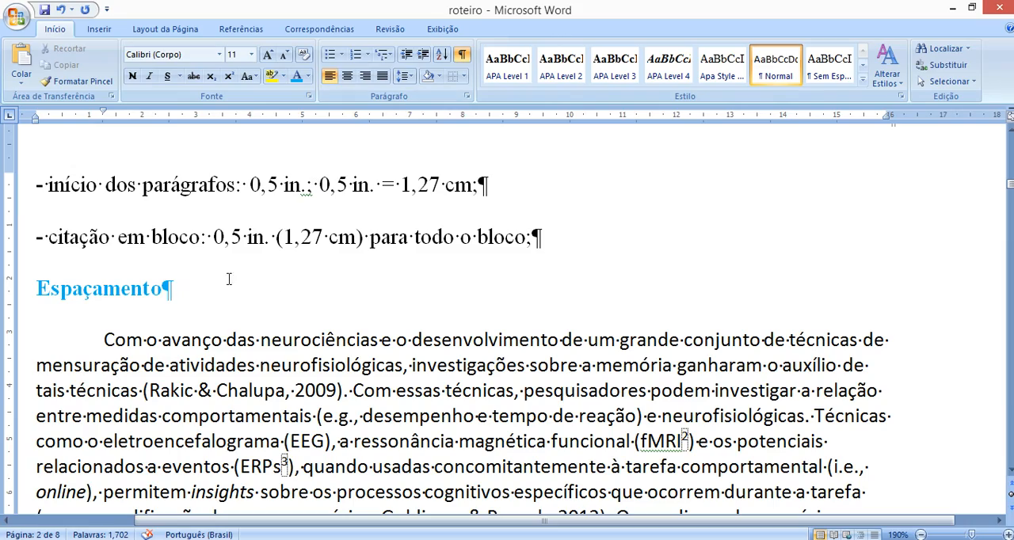
pyautogui.scroll(-6, 197, 348)
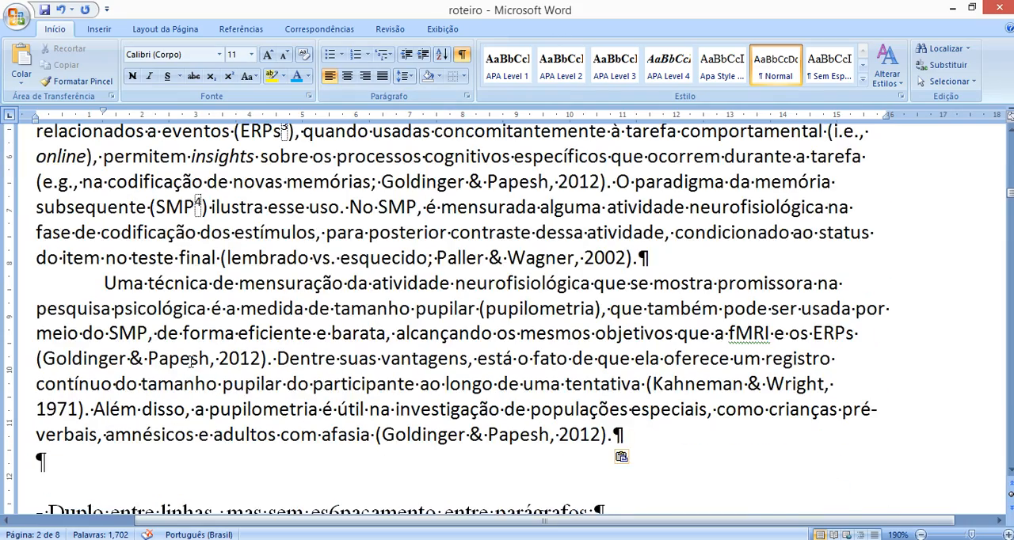
pyautogui.scroll(5, 197, 348)
pyautogui.scroll(-1, 190, 363)
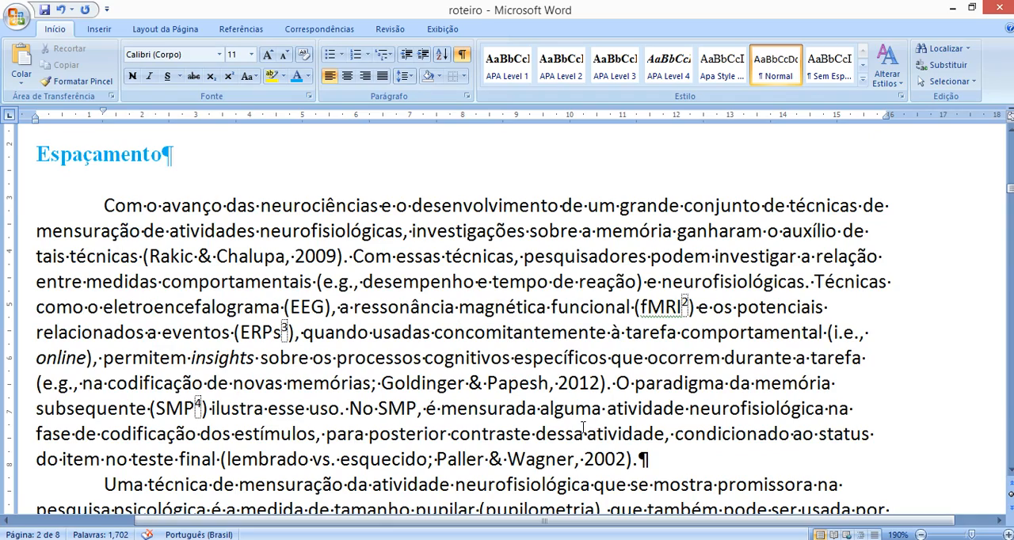
# - Select the first pasted paragraph and apply Simples line spacing to it
pyautogui.moveTo(106, 205); pyautogui.dragTo(645, 459)
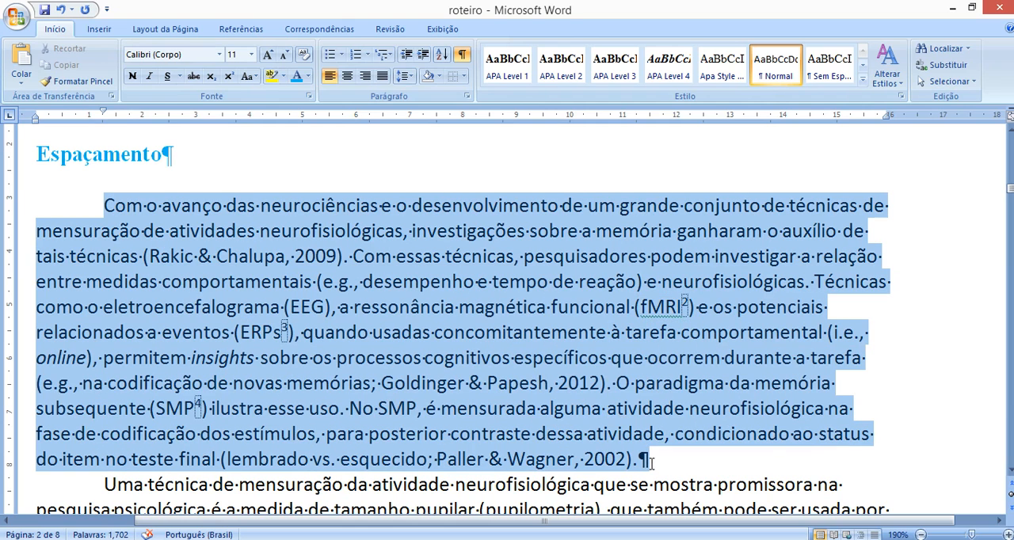
pyautogui.click(405, 76)
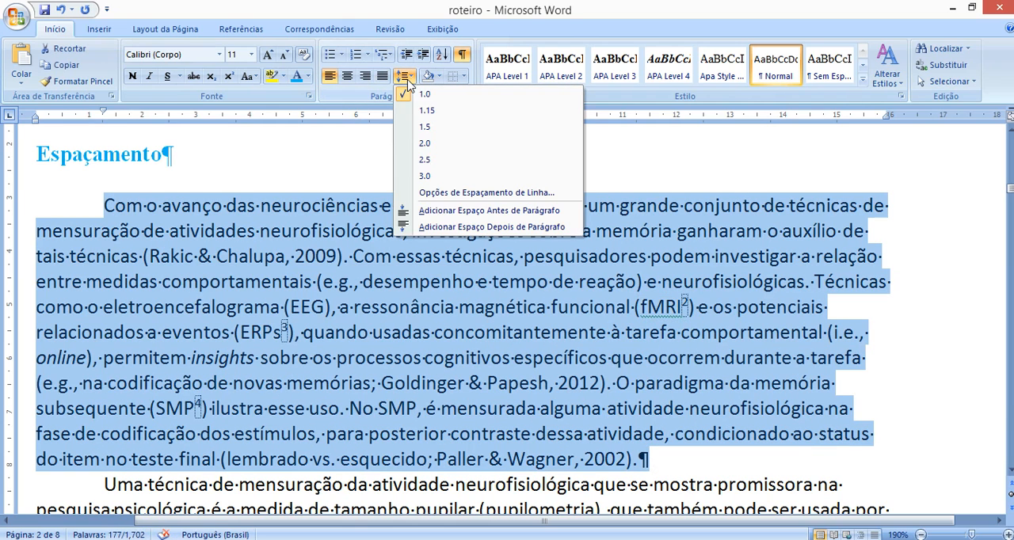
pyautogui.click(463, 200)
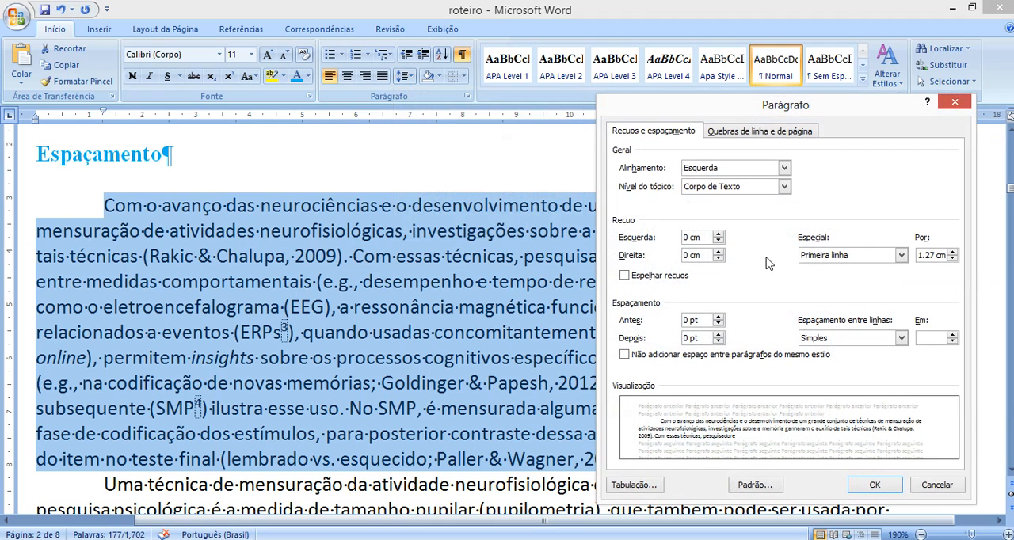
pyautogui.click(835, 338)
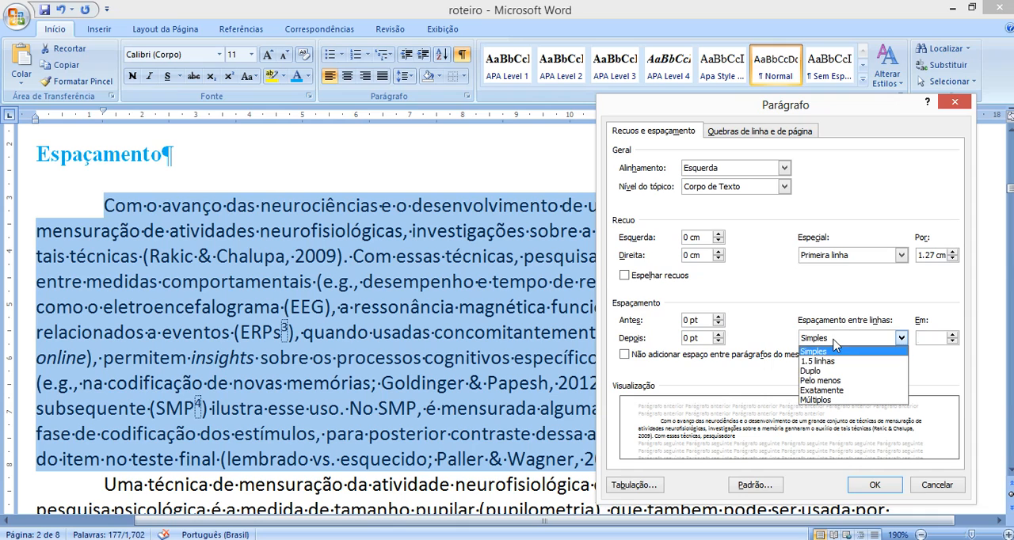
pyautogui.click(819, 351)
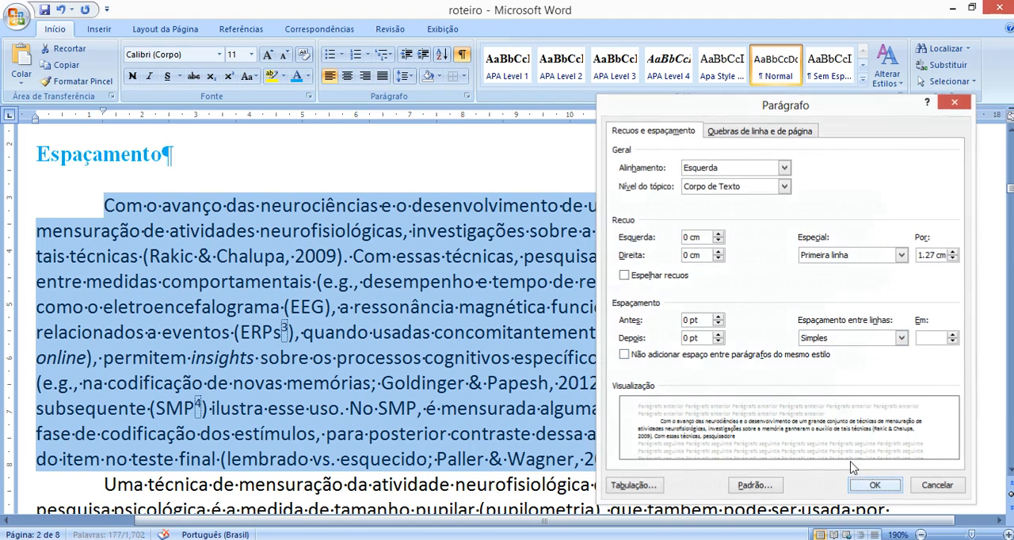
pyautogui.click(871, 485)
# - Set the spacing before the selected first paragraph to 36 pt
pyautogui.click(404, 76)
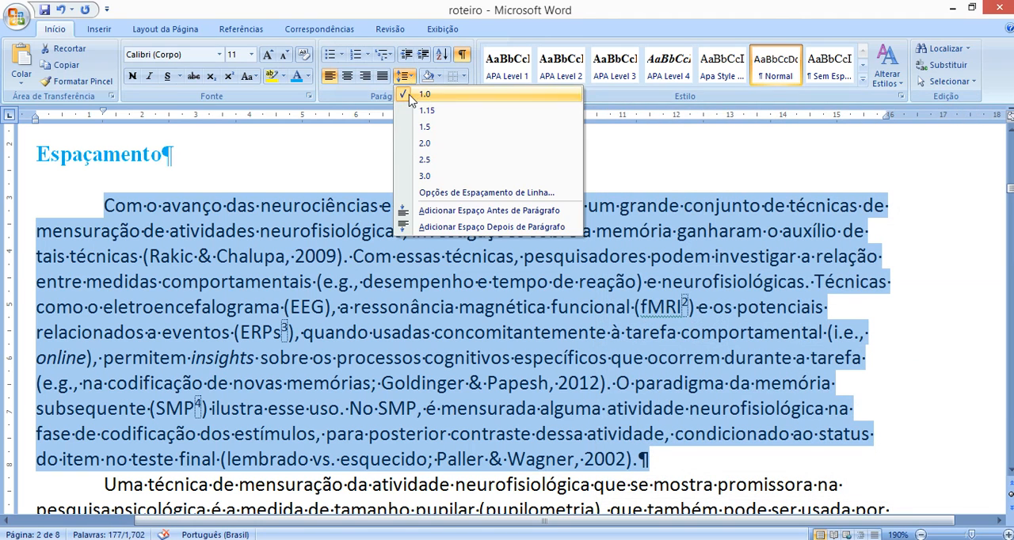
pyautogui.click(412, 192)
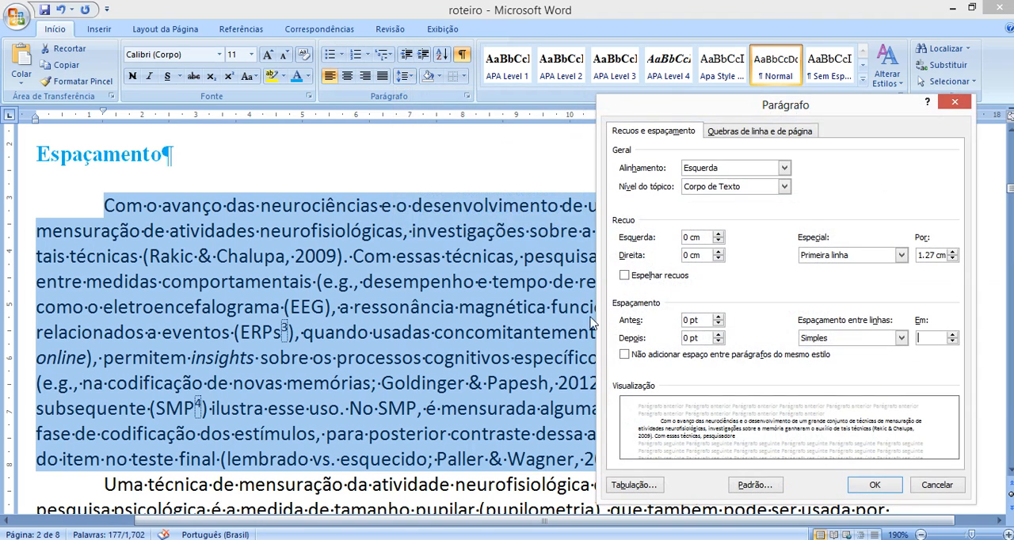
pyautogui.click(721, 317)
pyautogui.click(721, 318)
pyautogui.click(721, 318)
pyautogui.click(720, 317)
pyautogui.click(721, 318)
pyautogui.click(720, 318)
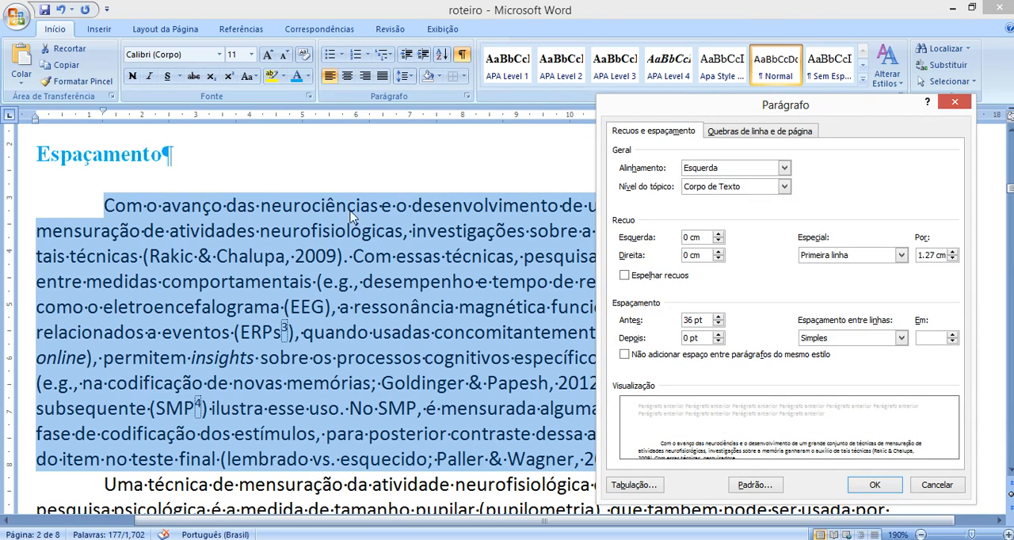
pyautogui.click(874, 485)
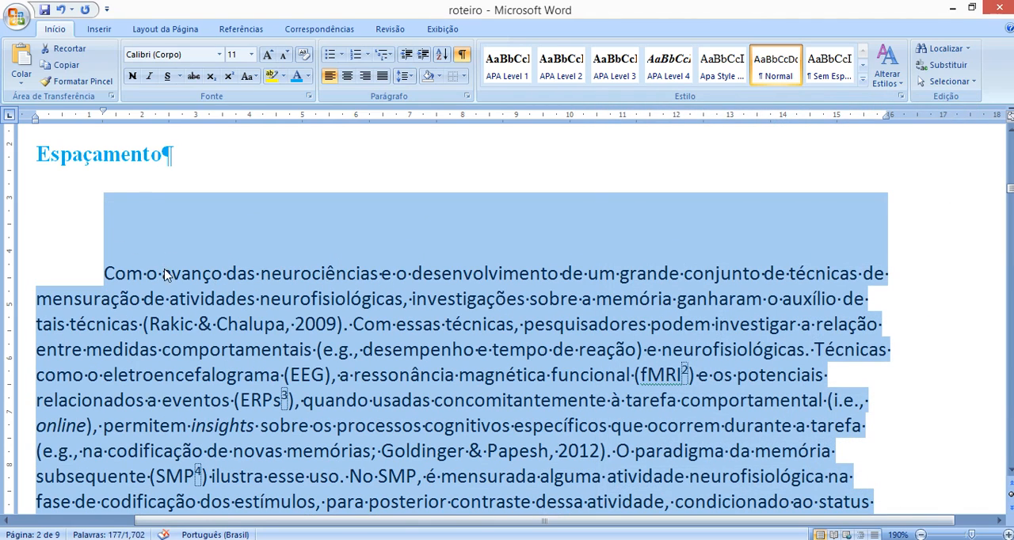
# - Set the selected paragraph's spacing to 0 pt before and 48 pt after, and check the gaps around it
pyautogui.click(405, 75)
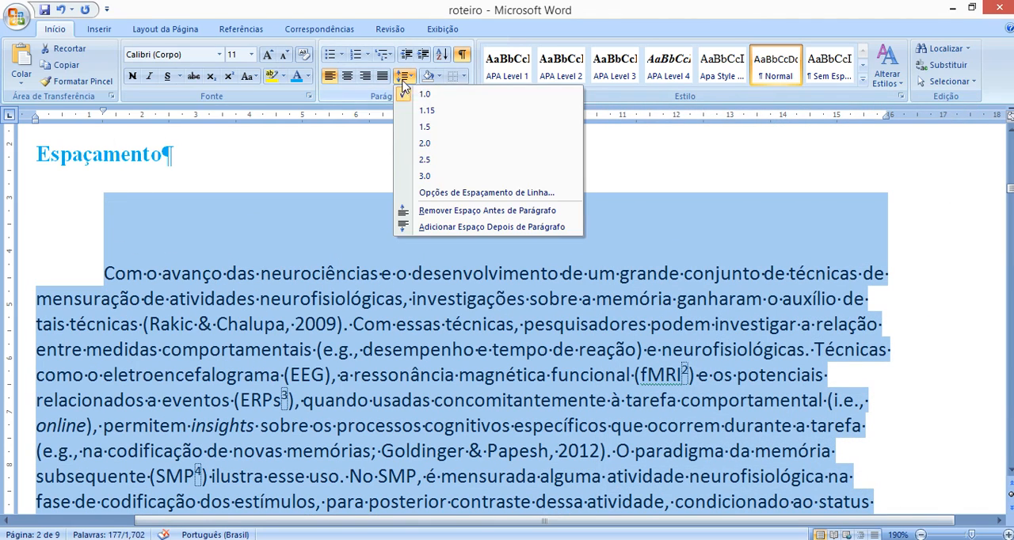
pyautogui.click(441, 190)
pyautogui.click(718, 325)
pyautogui.click(717, 325)
pyautogui.click(717, 325)
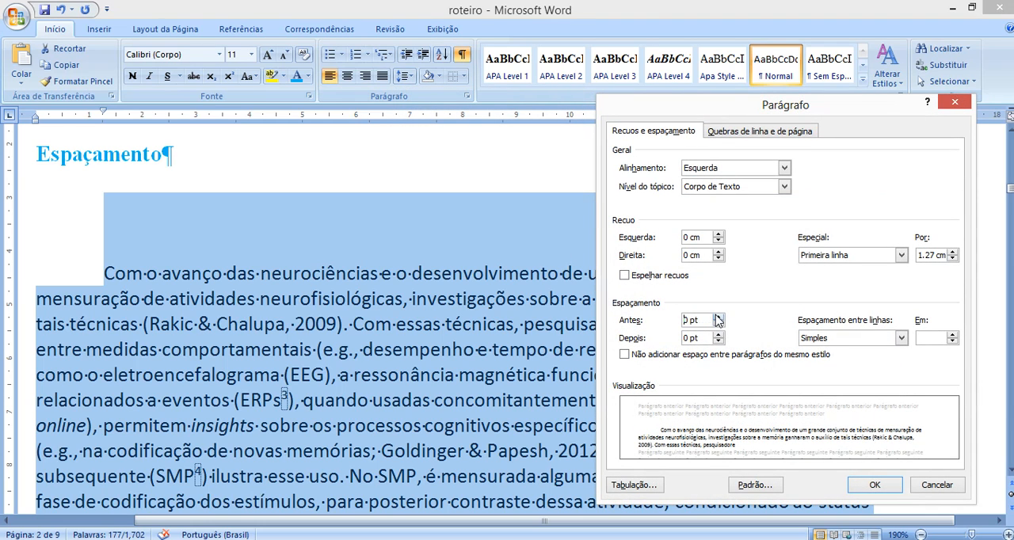
pyautogui.click(718, 316)
pyautogui.click(717, 335)
pyautogui.click(717, 335)
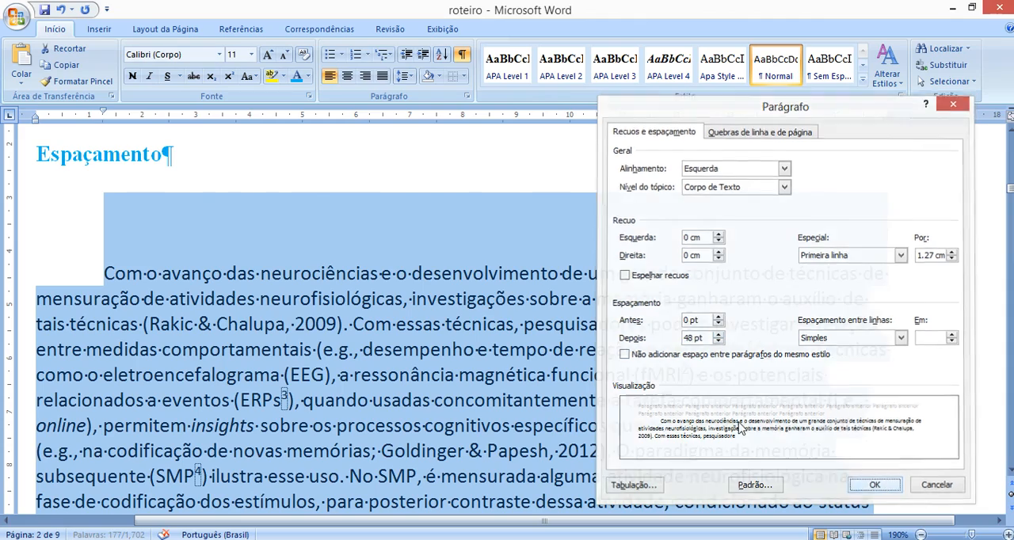
pyautogui.click(874, 484)
pyautogui.scroll(-3, 265, 348)
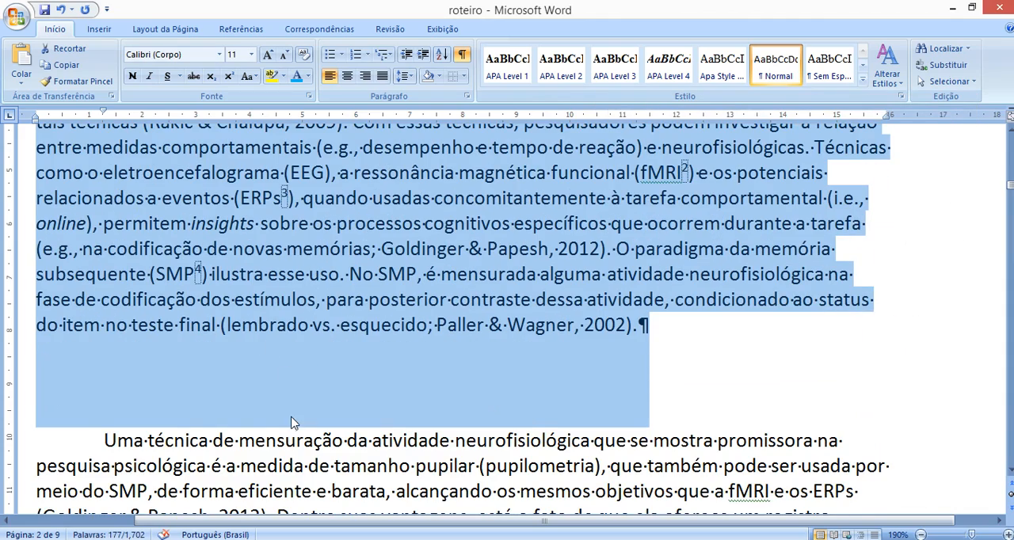
pyautogui.scroll(3, 290, 424)
pyautogui.scroll(-3, 313, 328)
pyautogui.scroll(3, 277, 341)
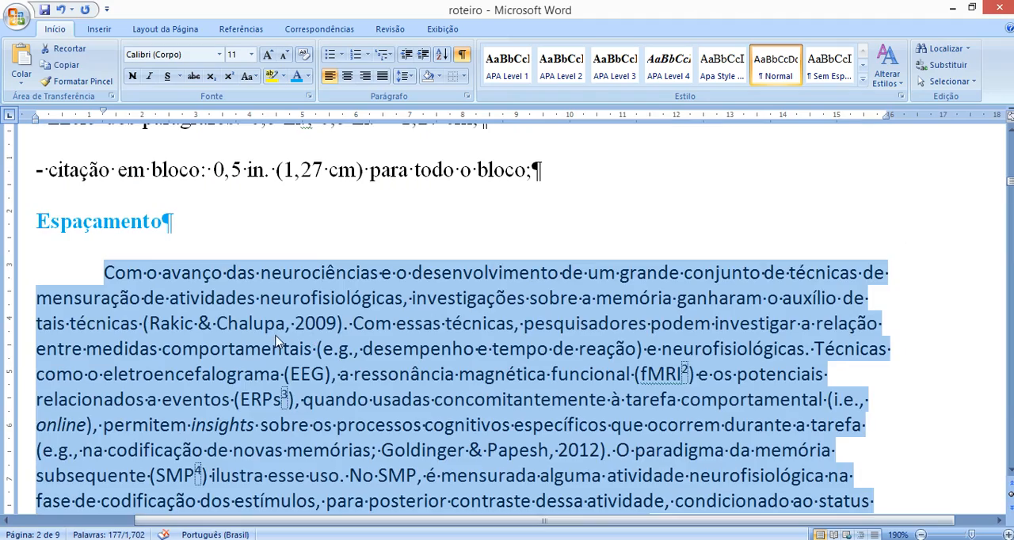
# - Select both pasted paragraphs and set their spacing to 0 pt before and after with Duplo line spacing
pyautogui.click(277, 337)
pyautogui.moveTo(111, 266); pyautogui.dragTo(634, 470)
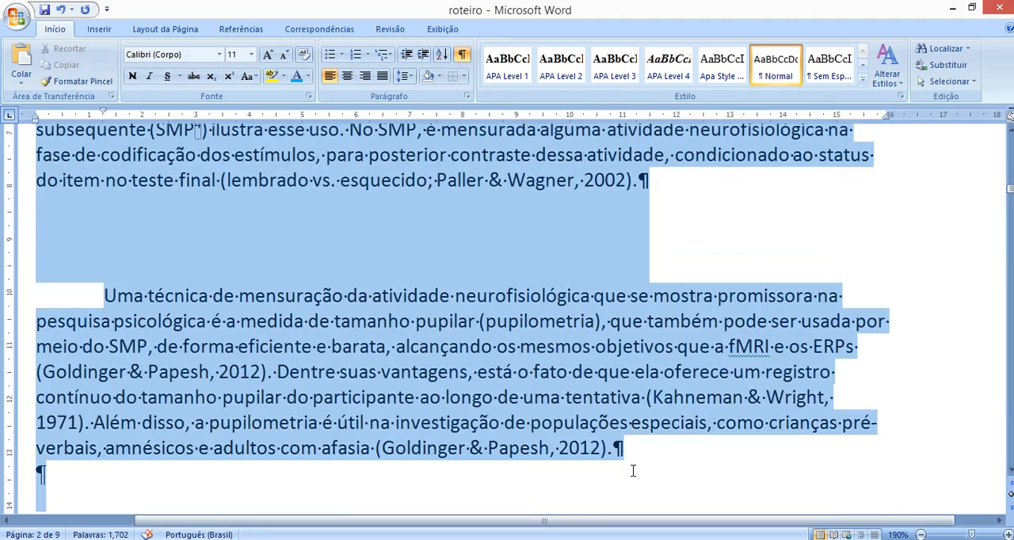
pyautogui.scroll(2, 615, 438)
pyautogui.click(404, 76)
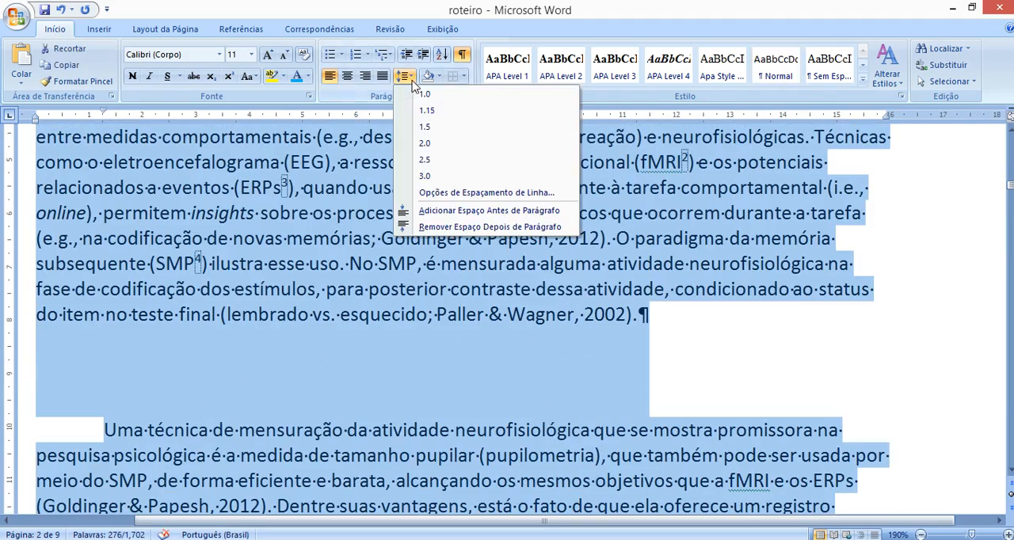
pyautogui.click(434, 192)
pyautogui.click(719, 339)
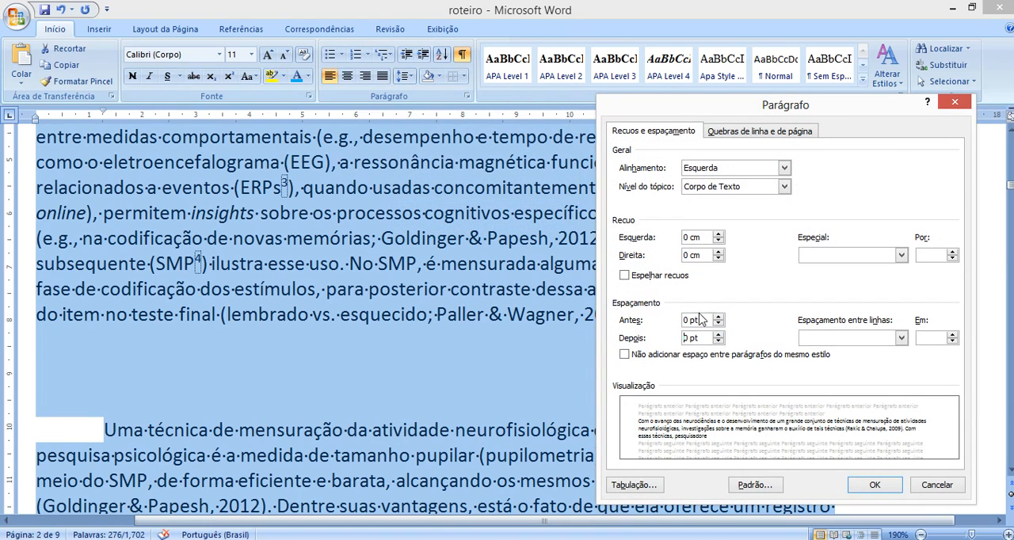
pyautogui.click(841, 341)
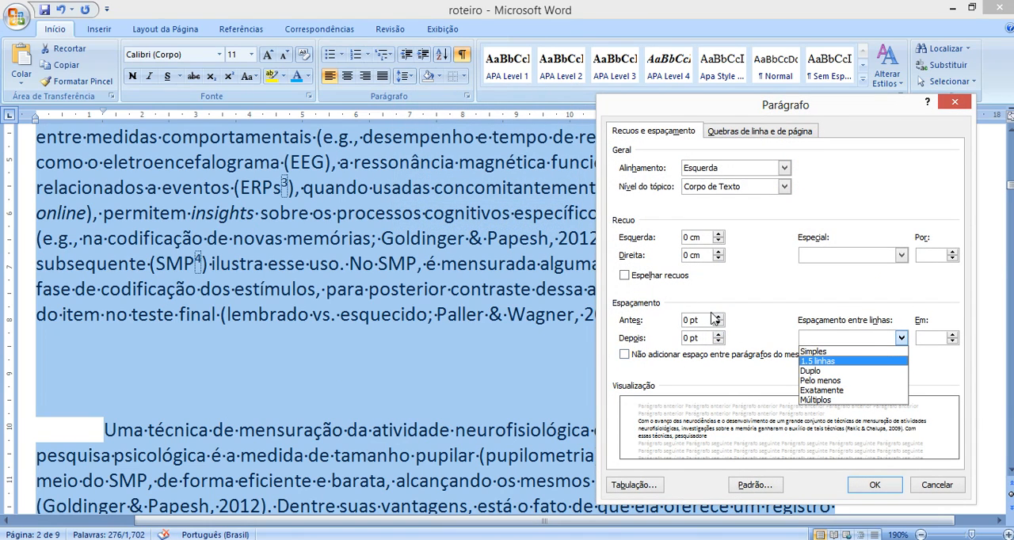
pyautogui.click(833, 370)
pyautogui.click(874, 483)
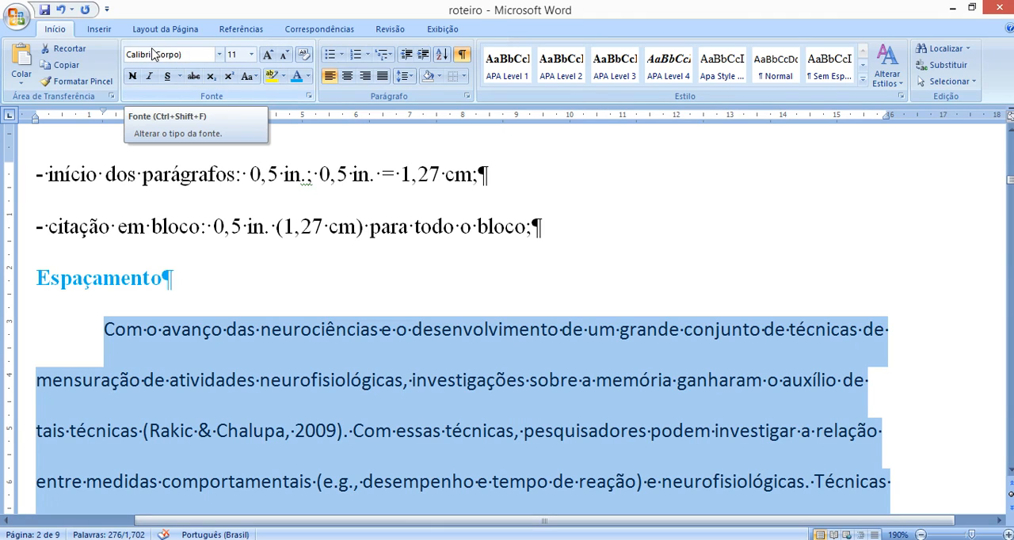
# - Set the font of the selected pasted paragraphs to Times New Roman, size 12
pyautogui.click(181, 57)
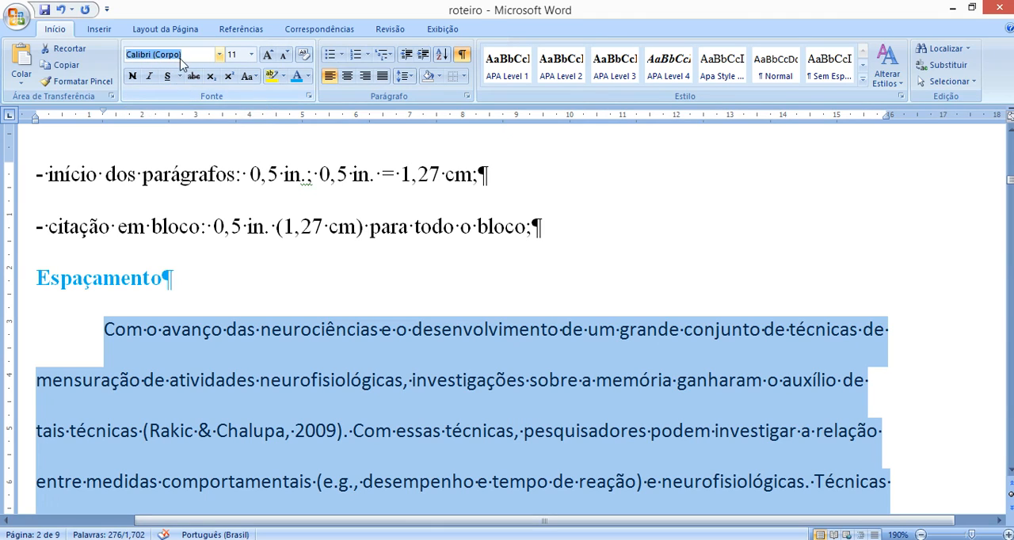
pyautogui.write('Times New Roman')
pyautogui.press('Return')
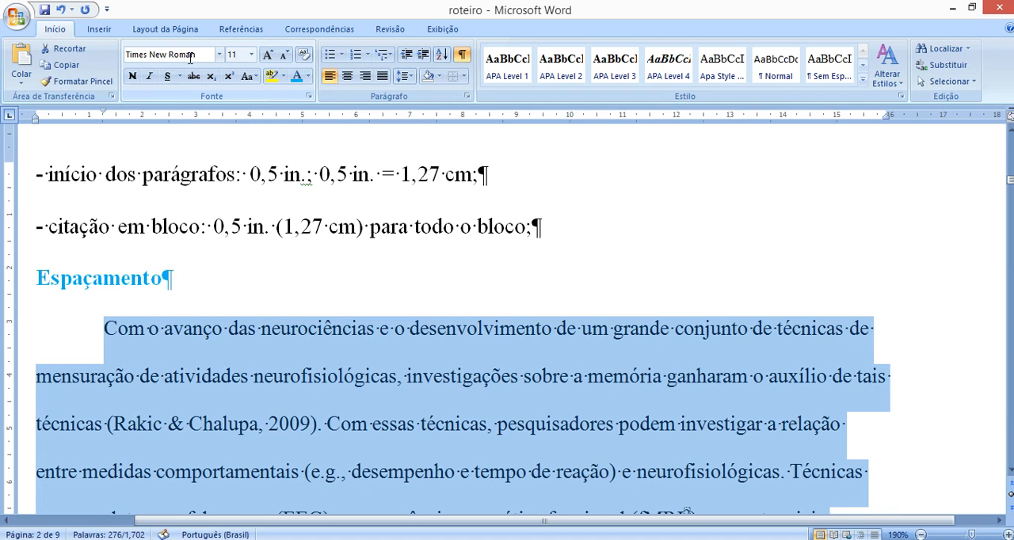
pyautogui.click(234, 54)
pyautogui.write('12')
pyautogui.press('Return')
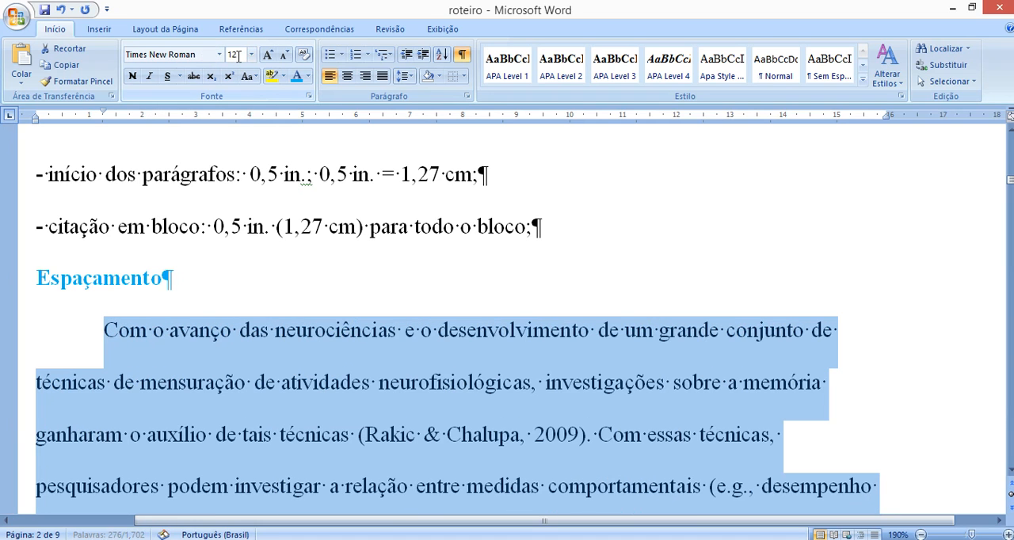
# - Delete the selected sample paragraphs below the Espaçamento heading
pyautogui.scroll(-2, 264, 281)
pyautogui.press('Delete')
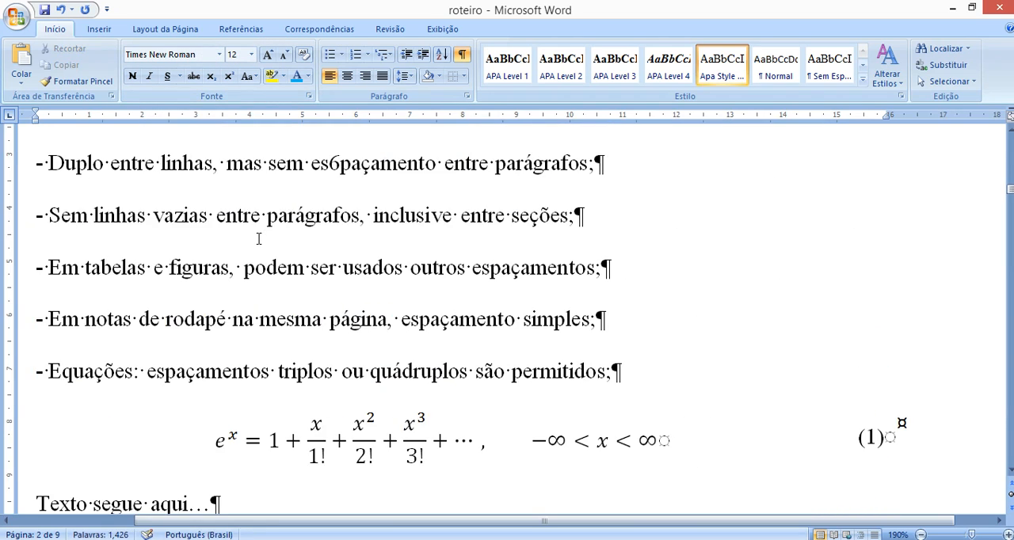
pyautogui.scroll(2, 256, 233)
pyautogui.scroll(-1, 252, 258)
# - Remove the stray 6 from the word "espaçamento" in the rule about double line spacing
pyautogui.moveTo(79, 297); pyautogui.dragTo(211, 300)
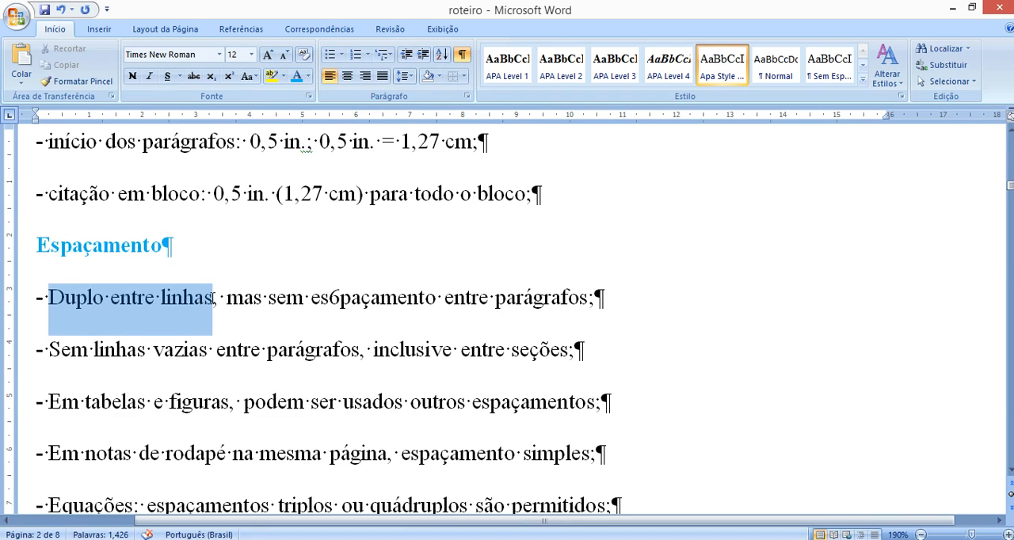
pyautogui.click(339, 305)
pyautogui.press('Delete')
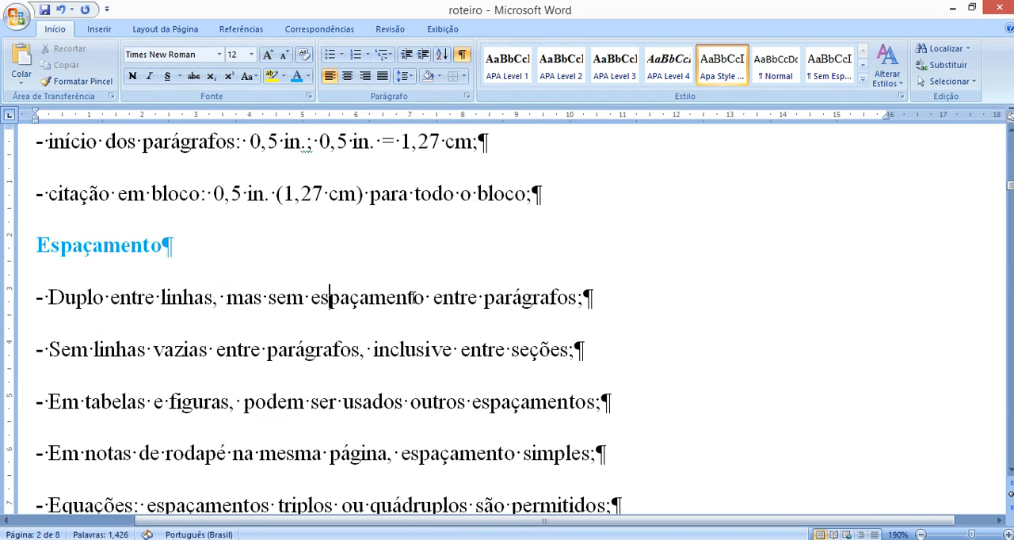
# - Check the line spacing and the before and after paragraph spacing of the first rule under Espaçamento
pyautogui.click(403, 75)
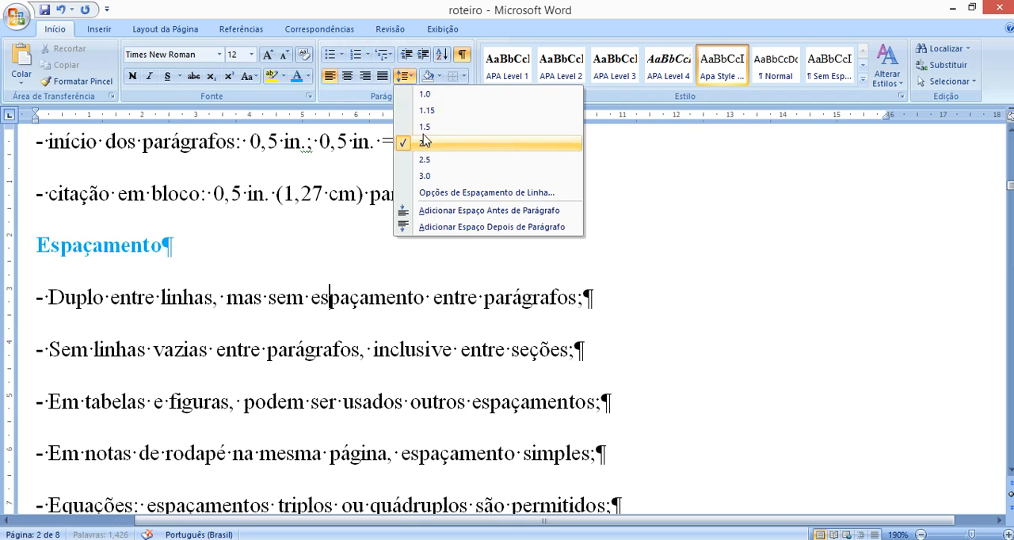
pyautogui.click(491, 147)
pyautogui.hotkey('ctrl', 'z')
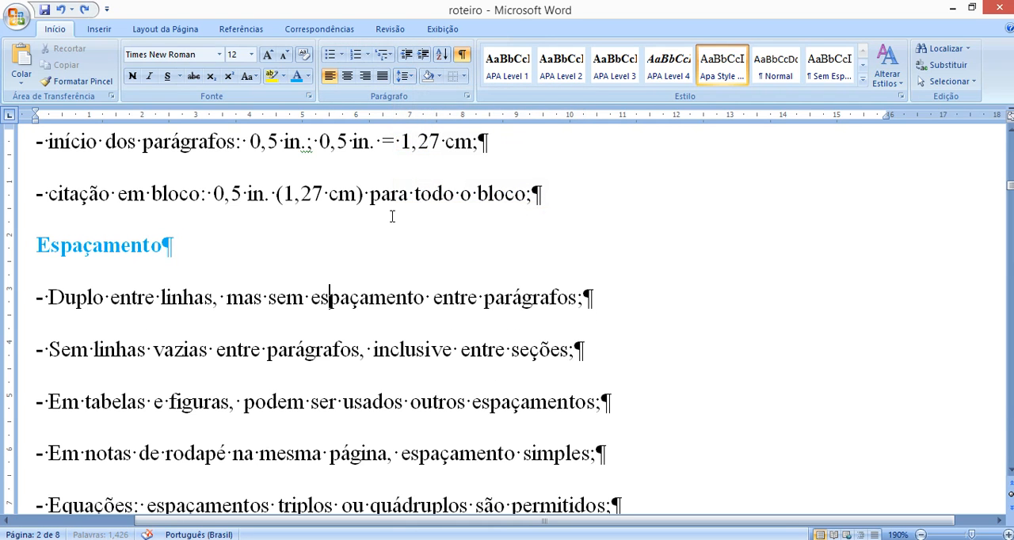
pyautogui.click(403, 75)
pyautogui.click(442, 192)
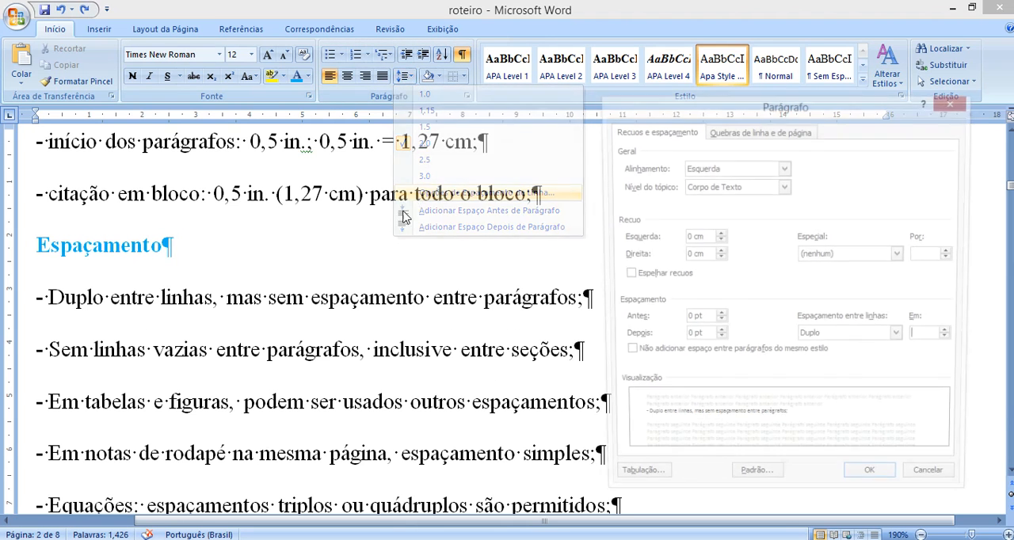
pyautogui.click(934, 485)
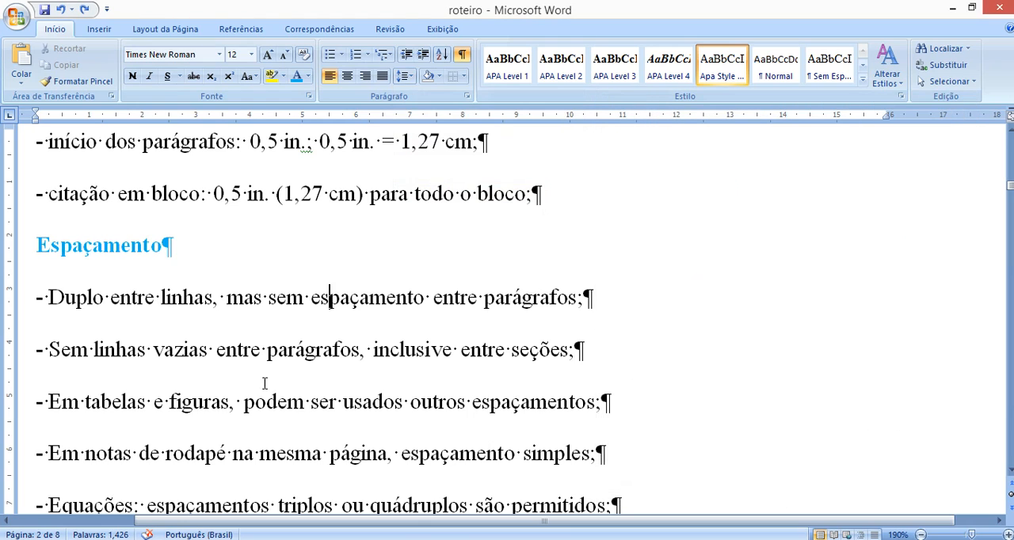
# - Highlight the rule against empty lines, switch to the modelo manuscrito APA 7th ed. document and examine how its title, paragraphs and headings follow each other
pyautogui.moveTo(92, 349); pyautogui.dragTo(570, 349)
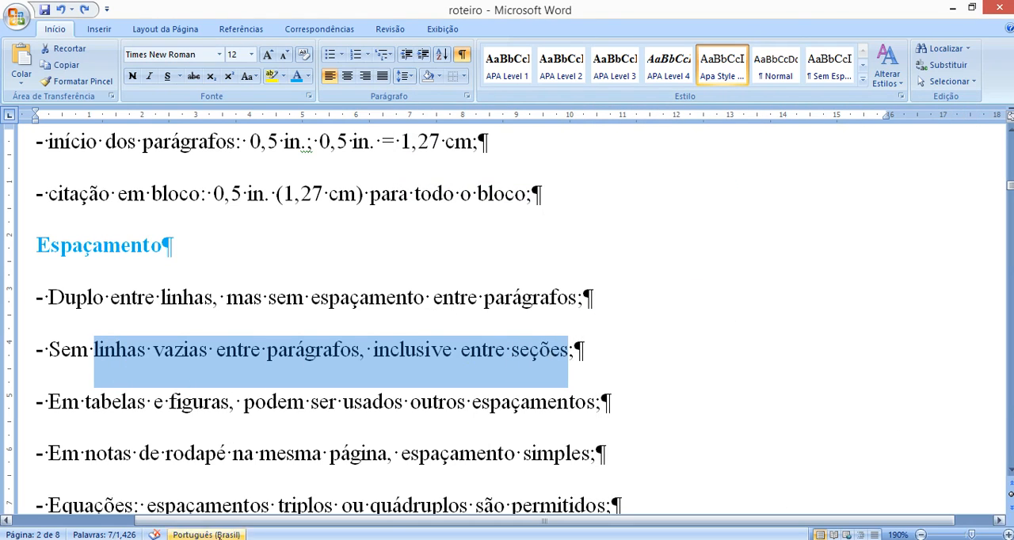
pyautogui.click(239, 539)
pyautogui.click(164, 469)
pyautogui.scroll(-3, 294, 353)
pyautogui.scroll(-6, 295, 355)
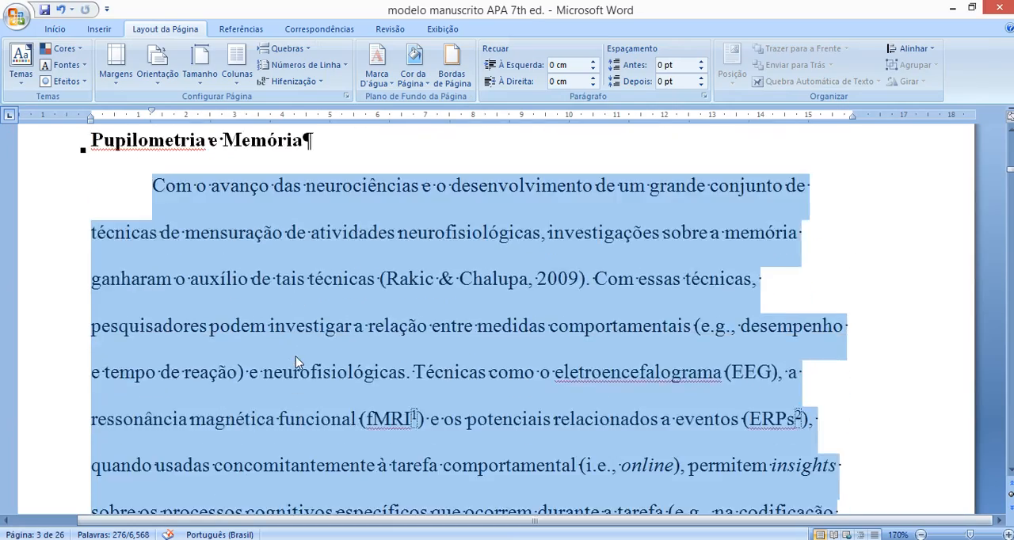
pyautogui.scroll(3, 296, 356)
pyautogui.click(300, 362)
pyautogui.scroll(1, 396, 323)
pyautogui.moveTo(545, 240); pyautogui.dragTo(737, 336)
pyautogui.scroll(6, 198, 229)
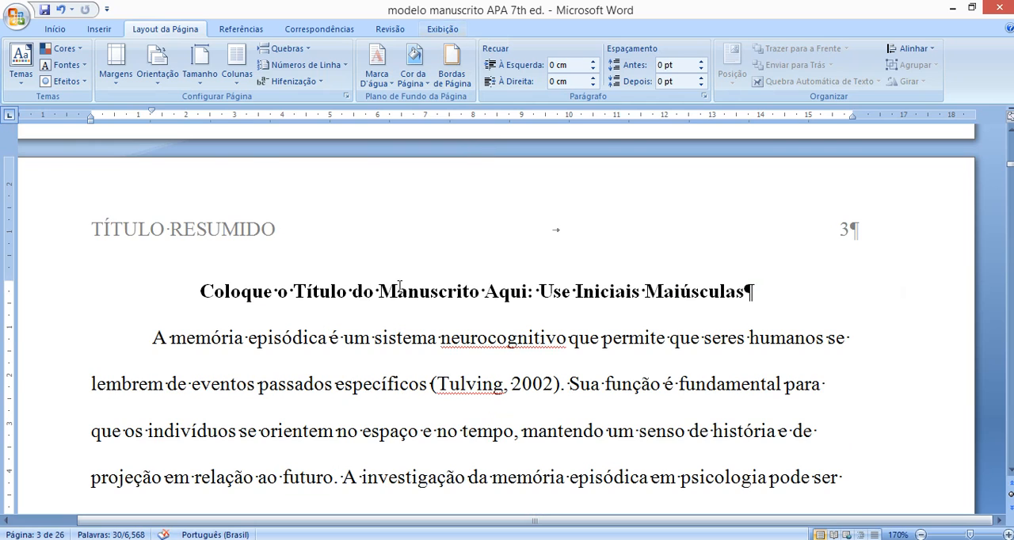
# - Insert an empty unindented line above the Pupilometria e Memória heading
pyautogui.scroll(-6, 396, 365)
pyautogui.click(202, 346)
pyautogui.click(759, 331)
pyautogui.write(']')
pyautogui.press('BackSpace')
pyautogui.press('Return')
pyautogui.press('BackSpace')
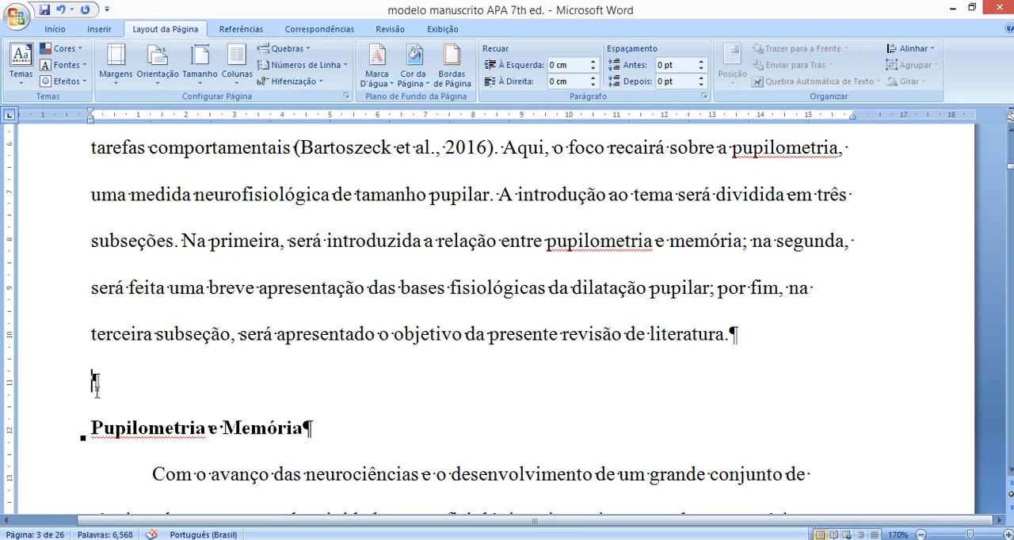
# - Remove the empty line above the Pupilometria e Memória heading, keeping the heading itself
pyautogui.moveTo(364, 441); pyautogui.dragTo(151, 442)
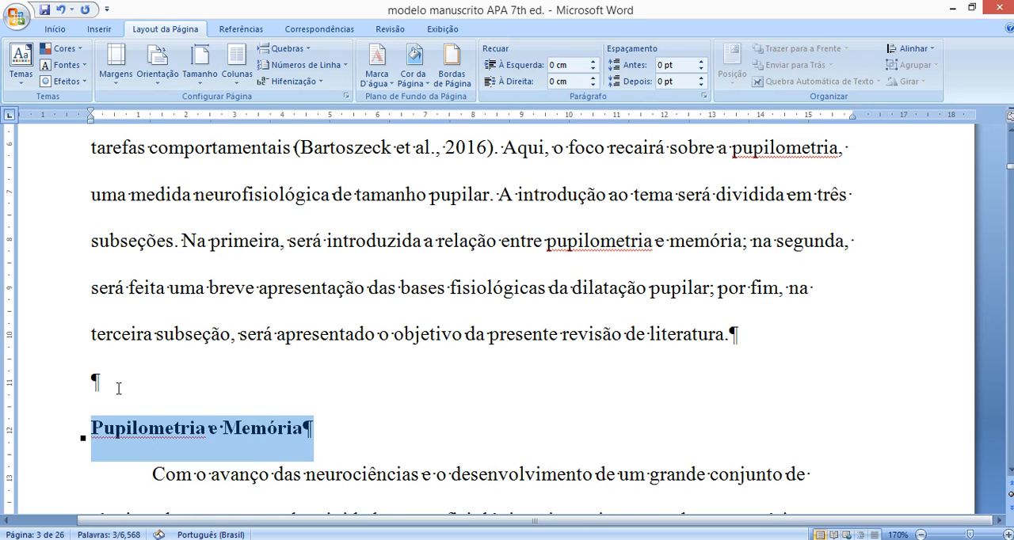
pyautogui.press('Delete')
pyautogui.hotkey('ctrl', 'z')
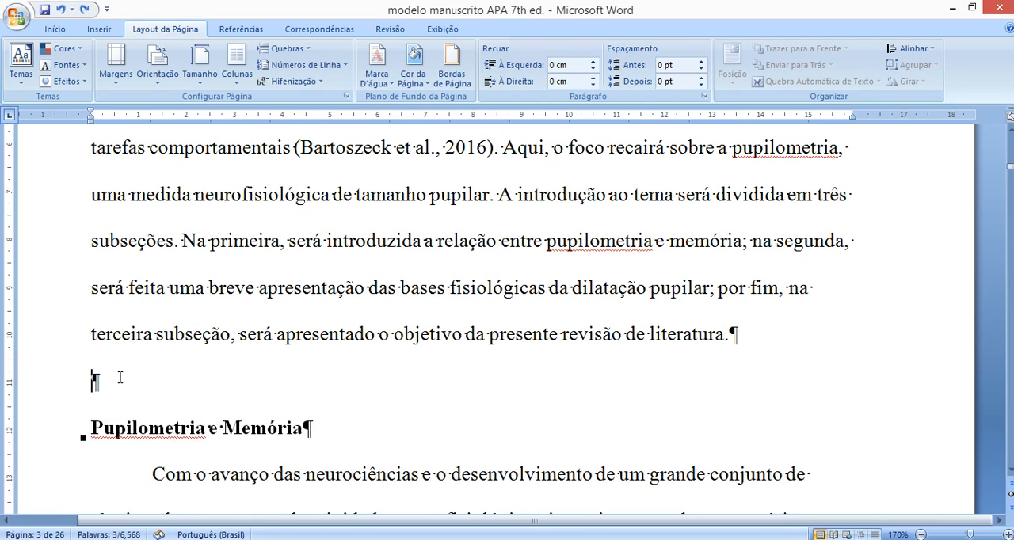
pyautogui.scroll(-2, 147, 368)
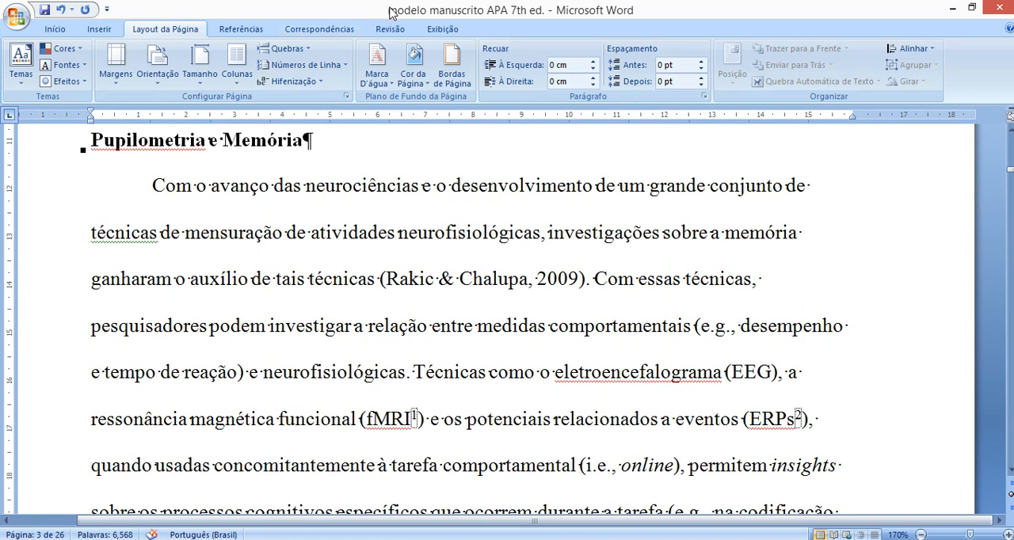
# - Display the document map and go to the Método section
pyautogui.click(441, 29)
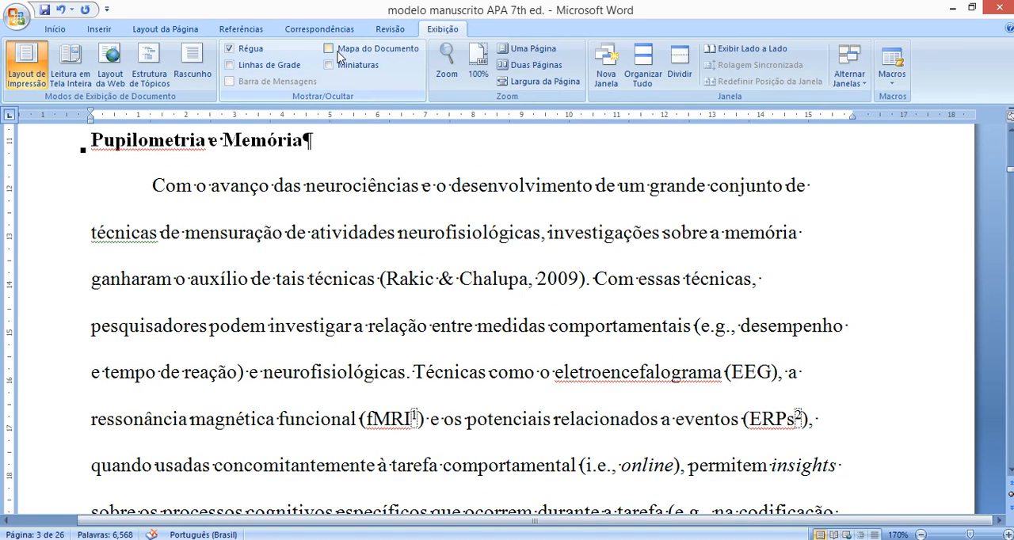
pyautogui.click(329, 48)
pyautogui.click(20, 174)
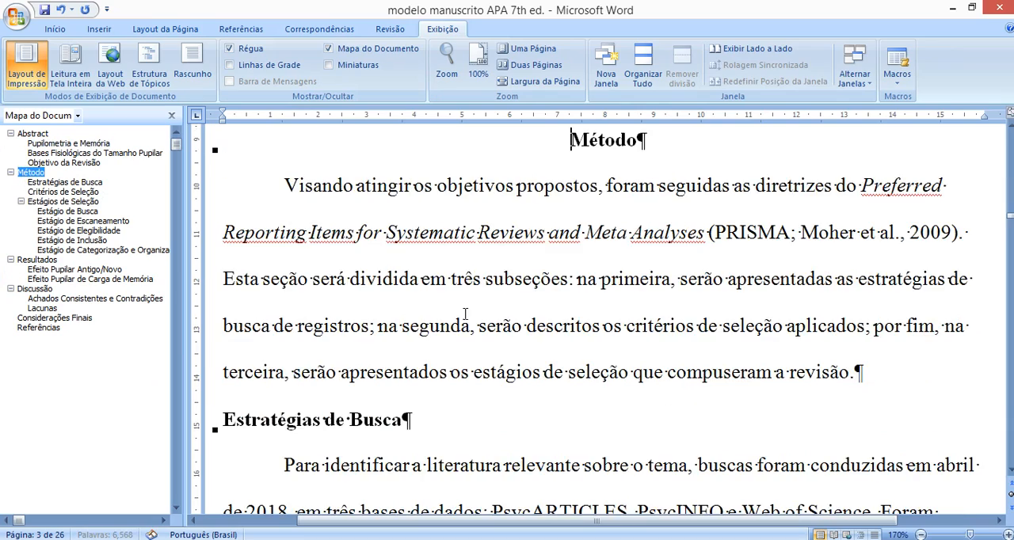
# - Examine the spacing between paragraphs and headings from the Método section down to Estágios de Seleção
pyautogui.moveTo(637, 333); pyautogui.dragTo(317, 277)
pyautogui.scroll(-3, 360, 312)
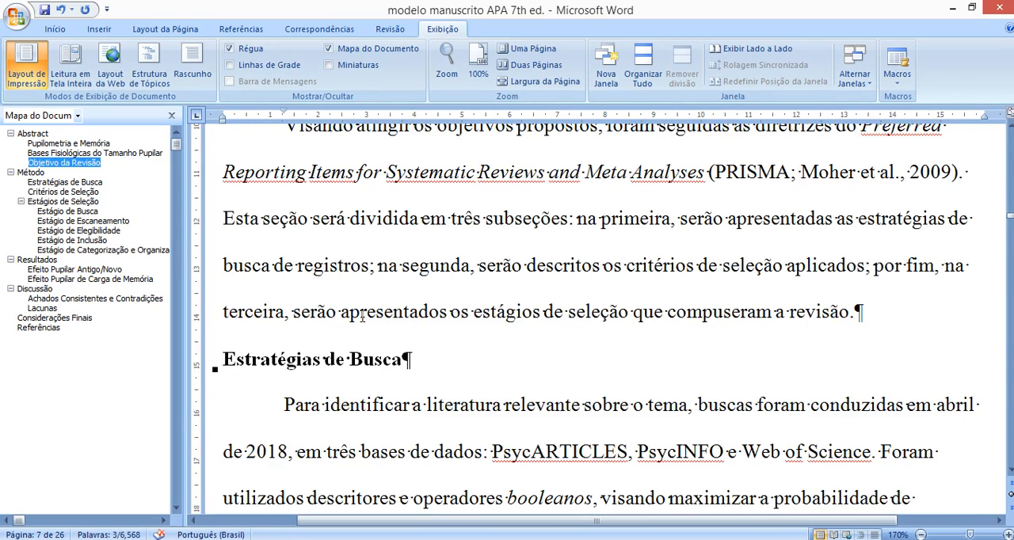
pyautogui.scroll(-15, 317, 385)
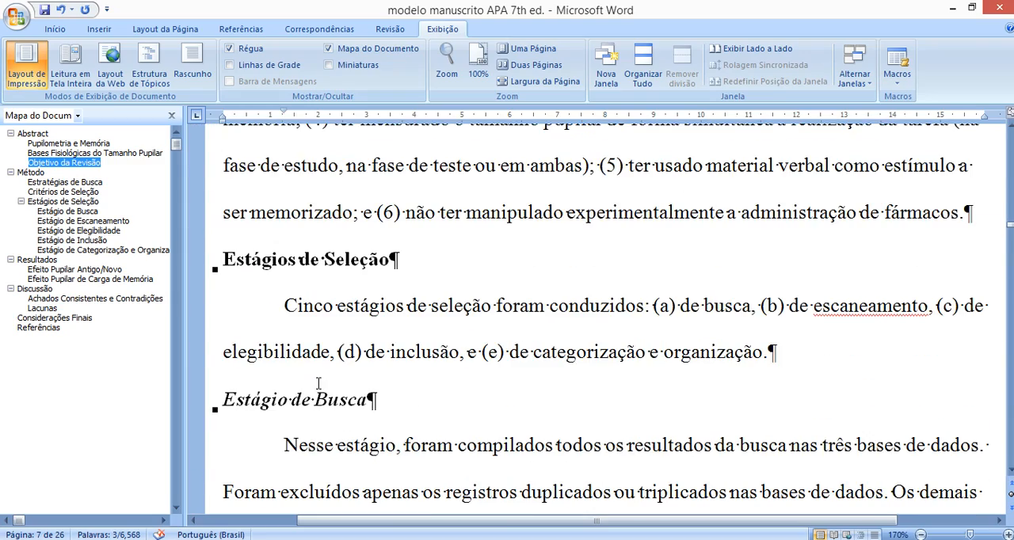
pyautogui.scroll(-1, 313, 395)
pyautogui.scroll(4, 313, 394)
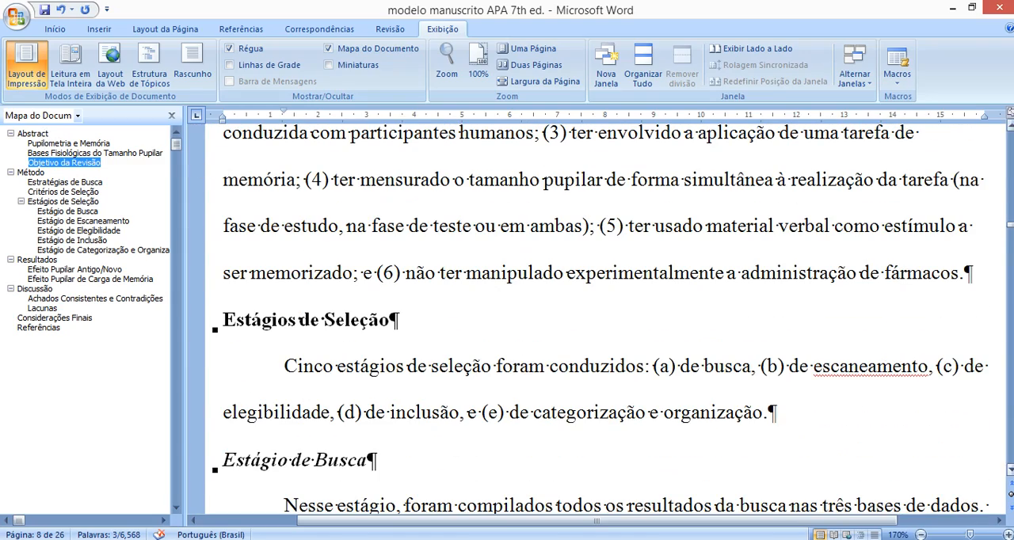
# - Return to the manuscript's title page and hide the document map
pyautogui.moveTo(1010, 225); pyautogui.dragTo(1011, 133)
pyautogui.scroll(-2, 658, 335)
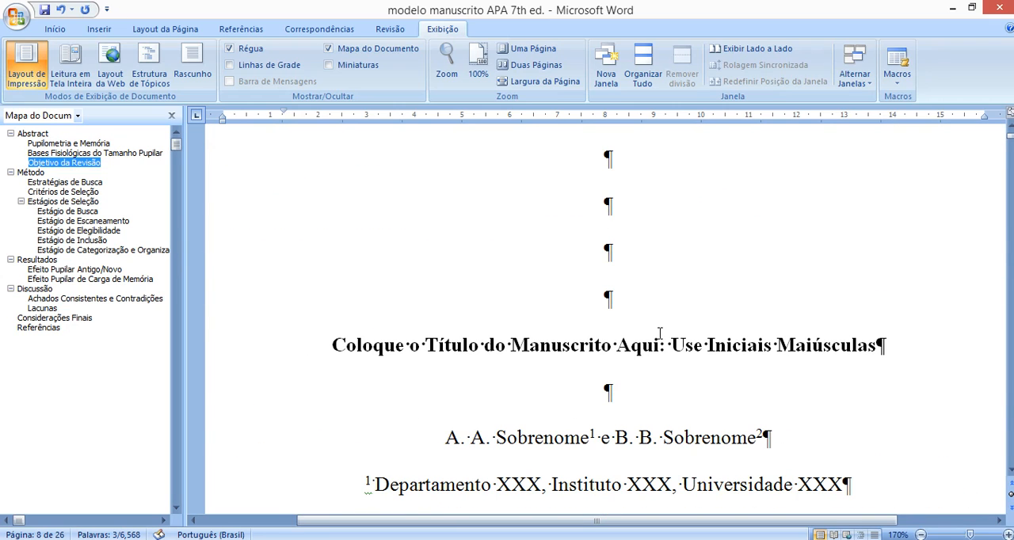
pyautogui.click(171, 115)
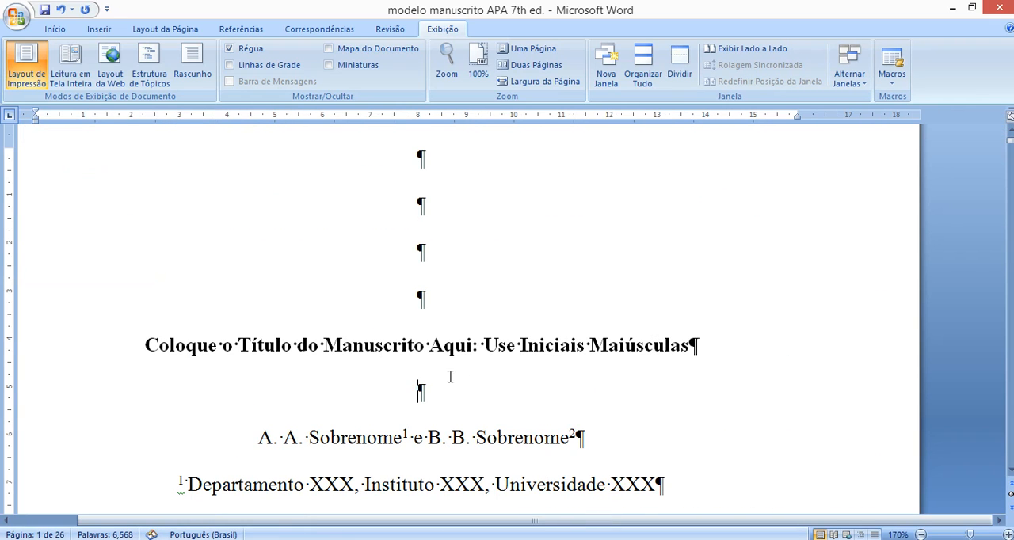
# - Examine the empty lines around the title, author names and affiliations on the manuscript's title page
pyautogui.moveTo(163, 345); pyautogui.dragTo(673, 373)
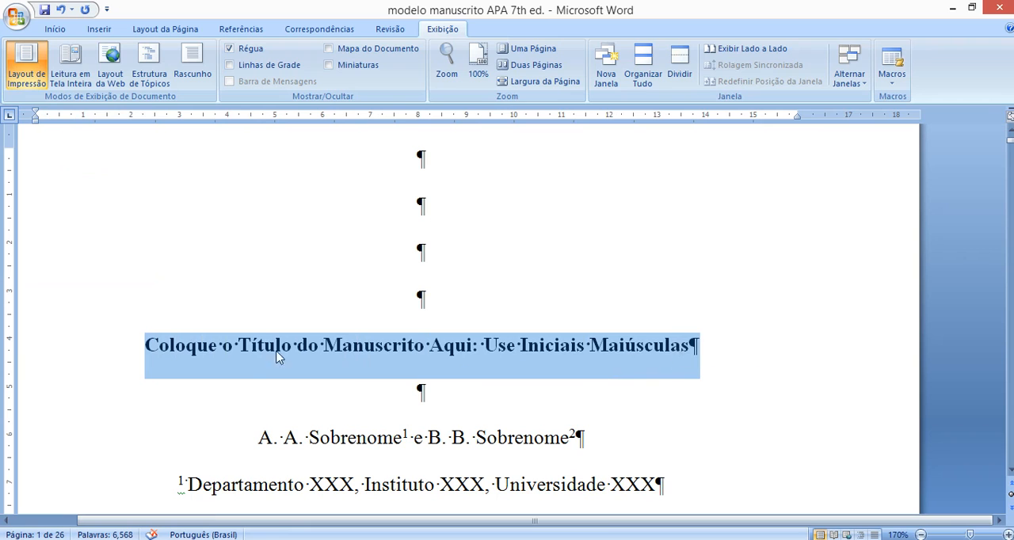
pyautogui.moveTo(437, 415); pyautogui.dragTo(455, 440)
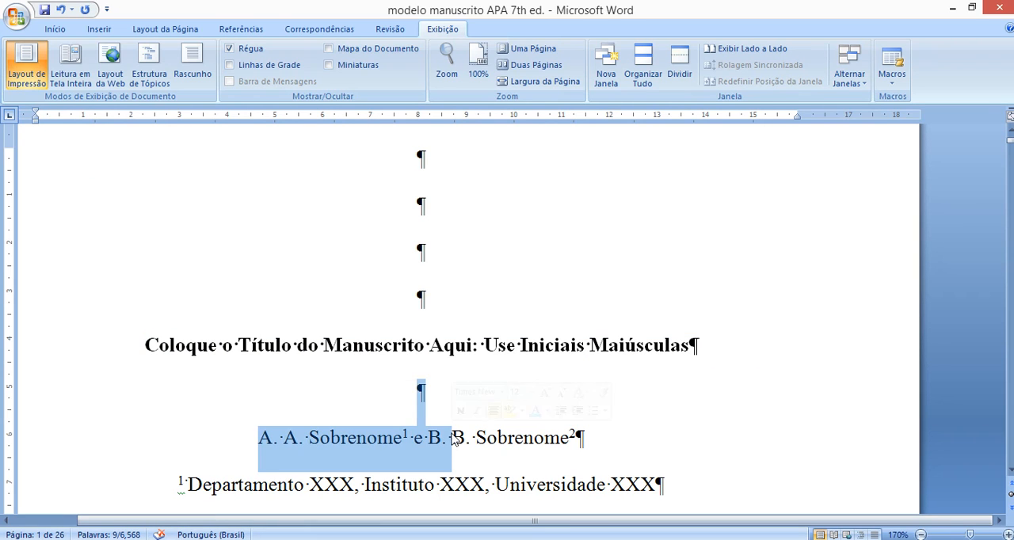
pyautogui.click(389, 410)
pyautogui.scroll(-5, 475, 377)
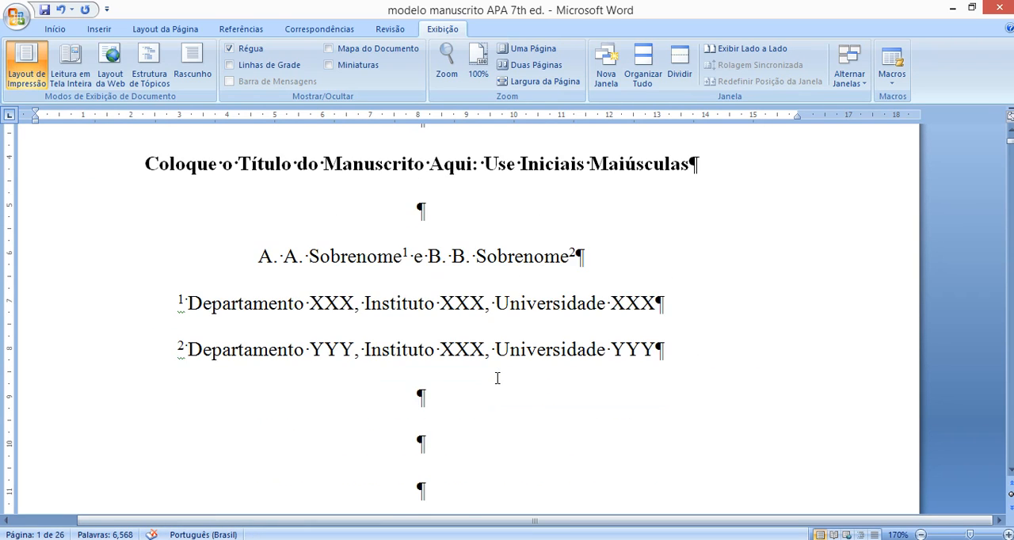
pyautogui.scroll(2, 446, 308)
pyautogui.scroll(2, 323, 378)
pyautogui.scroll(-4, 325, 313)
pyautogui.scroll(-5, 381, 408)
pyautogui.scroll(4, 343, 389)
pyautogui.scroll(-5, 292, 449)
pyautogui.scroll(-12, 292, 450)
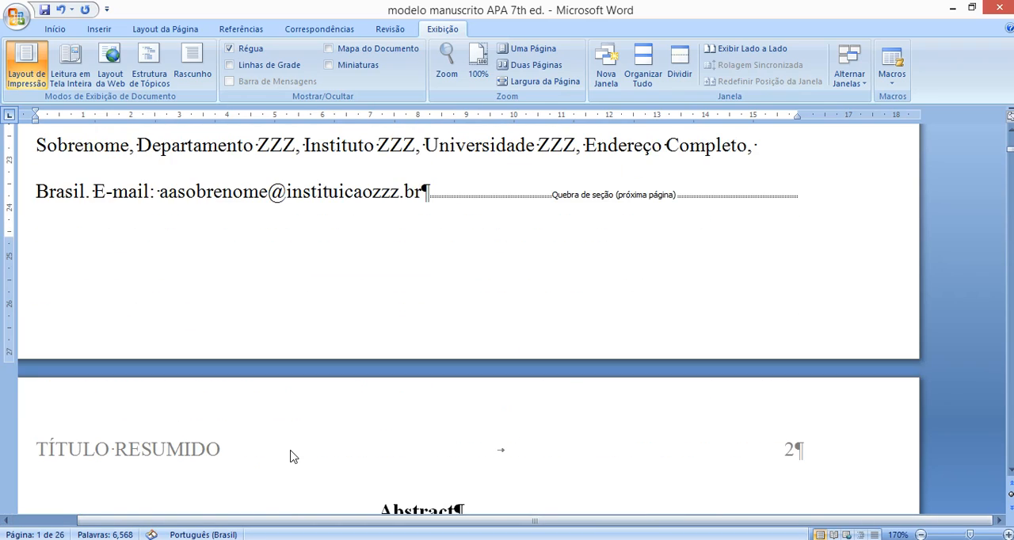
# - Insert an empty line between the Abstract heading and its text on page 2
pyautogui.scroll(6, 290, 452)
pyautogui.scroll(-3, 290, 452)
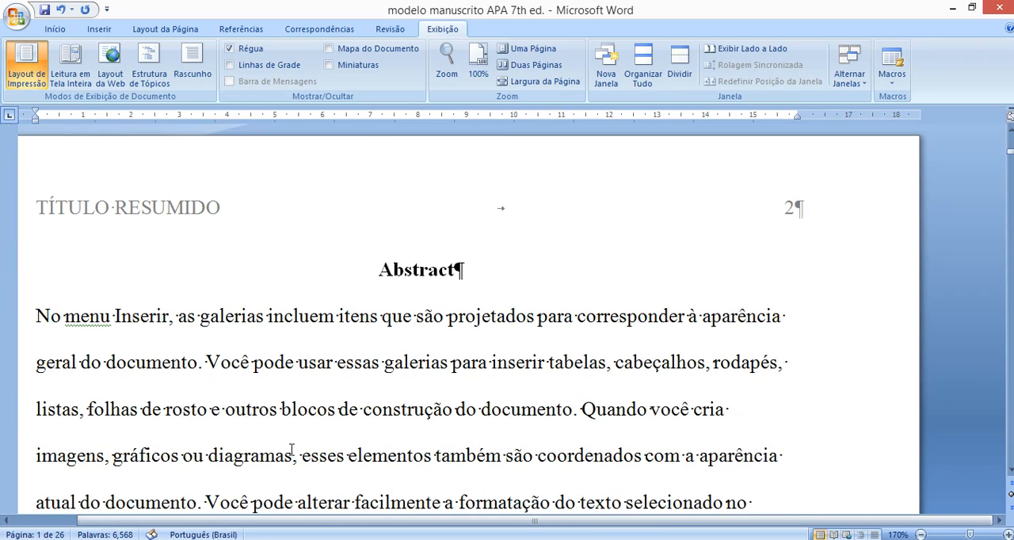
pyautogui.click(482, 294)
pyautogui.press('Return')
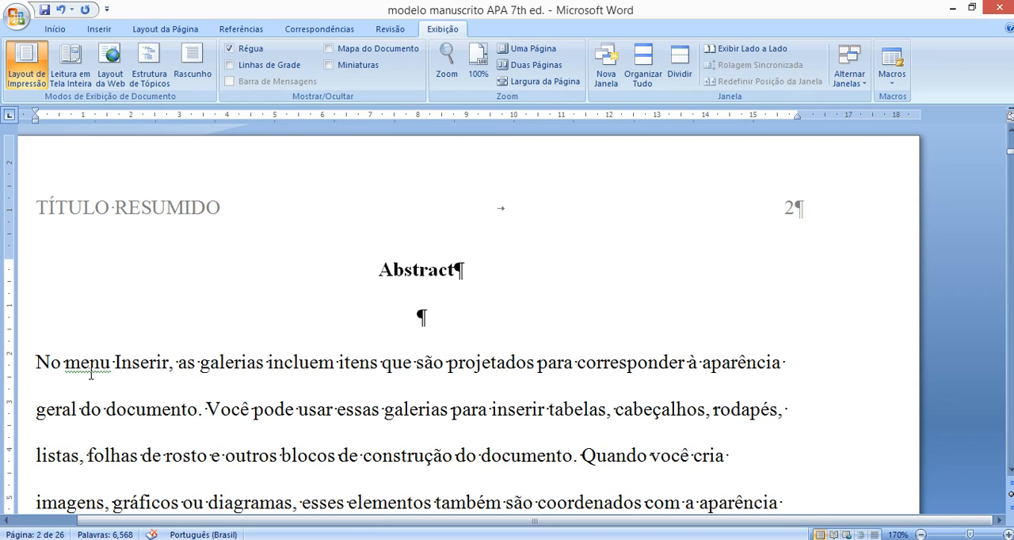
# - Remove the empty line below the Abstract heading and switch to the roteiro document
pyautogui.press('Delete')
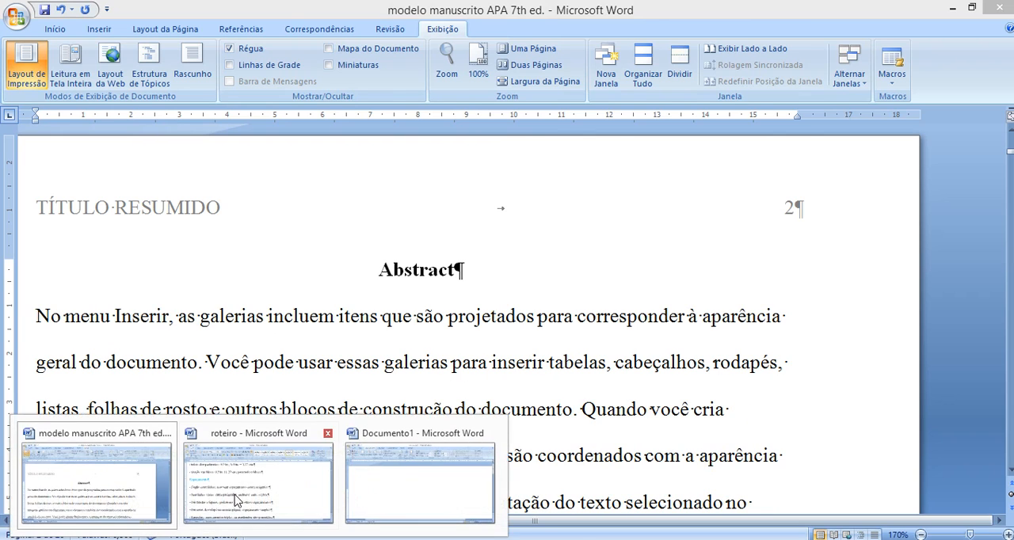
pyautogui.click(238, 500)
pyautogui.click(243, 335)
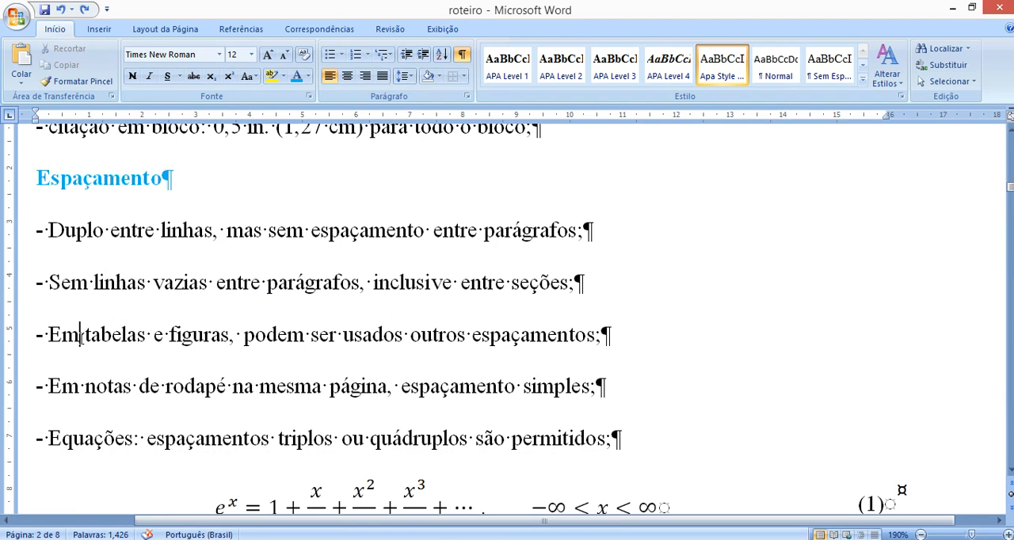
# - Review the Espaçamento rules on tables and figures and on footnotes placed on the same page
pyautogui.moveTo(83, 339); pyautogui.dragTo(508, 351)
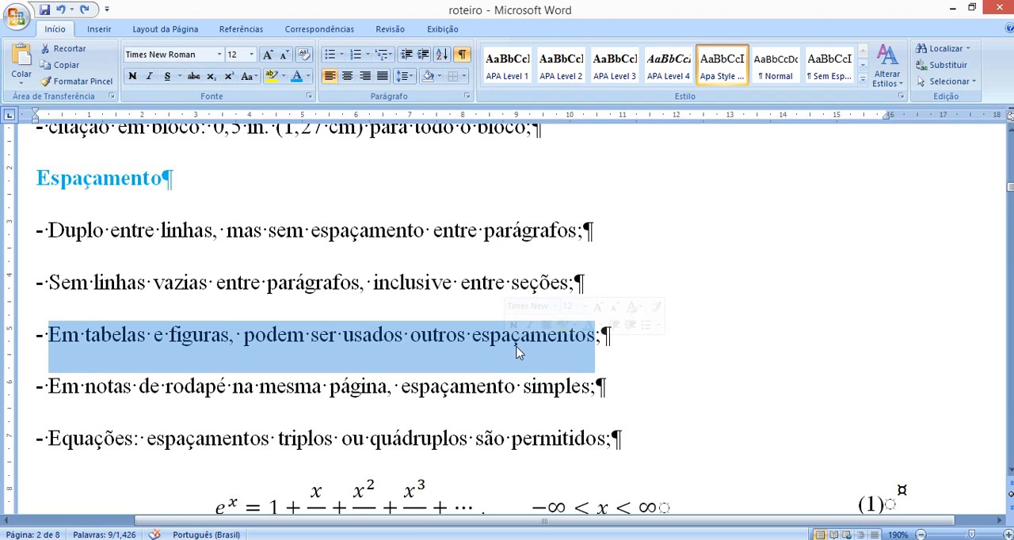
pyautogui.click(447, 334)
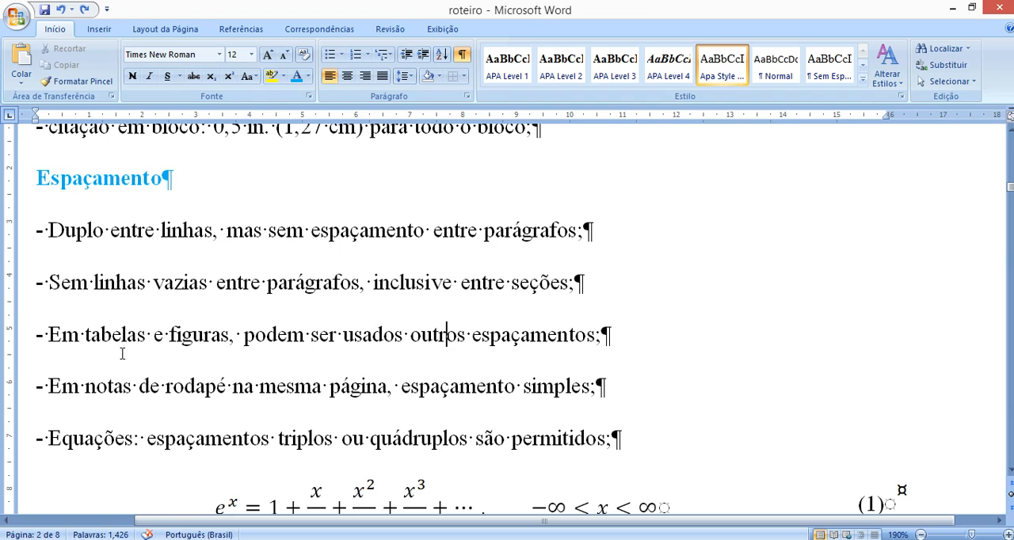
pyautogui.click(61, 315)
pyautogui.moveTo(61, 327); pyautogui.dragTo(553, 380)
pyautogui.click(400, 360)
pyautogui.moveTo(64, 392); pyautogui.dragTo(589, 387)
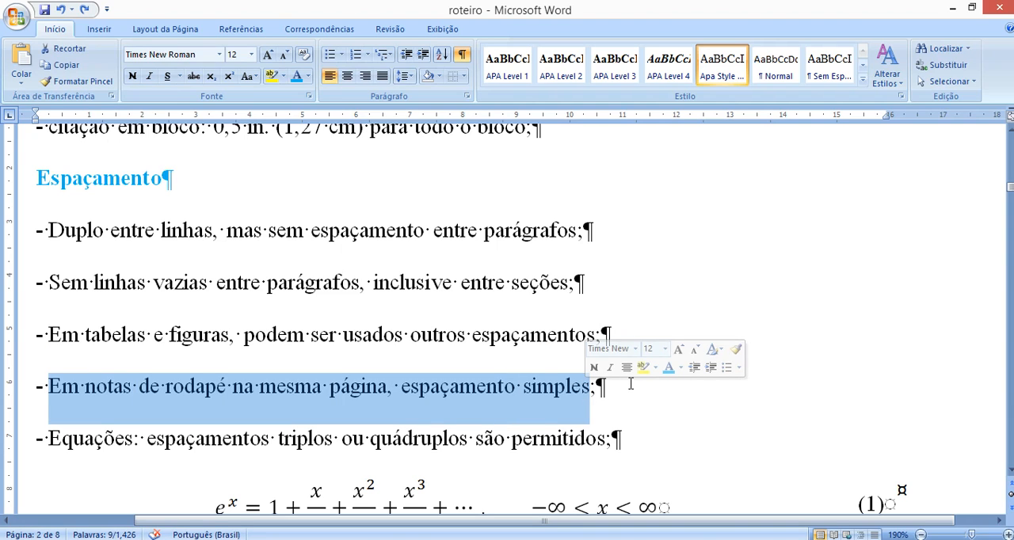
pyautogui.click(521, 404)
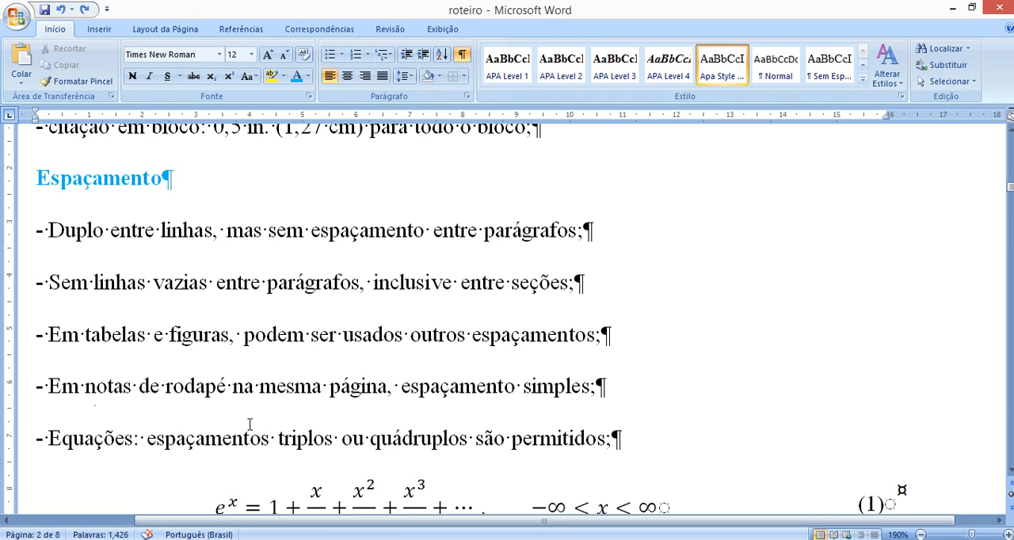
# - Review the equation spacing rule together with the example equation and the text line that follows it
pyautogui.moveTo(165, 439); pyautogui.dragTo(611, 449)
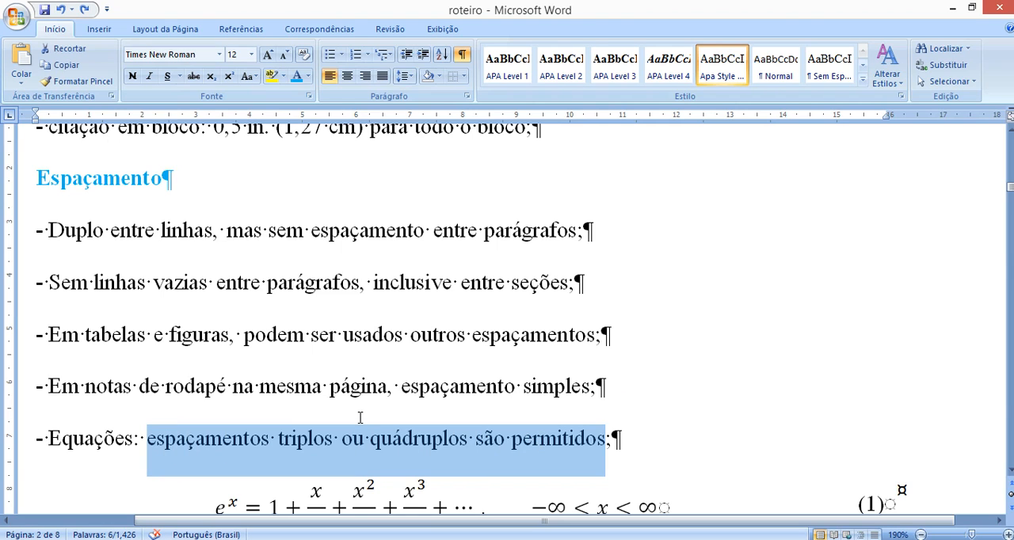
pyautogui.scroll(-1, 360, 417)
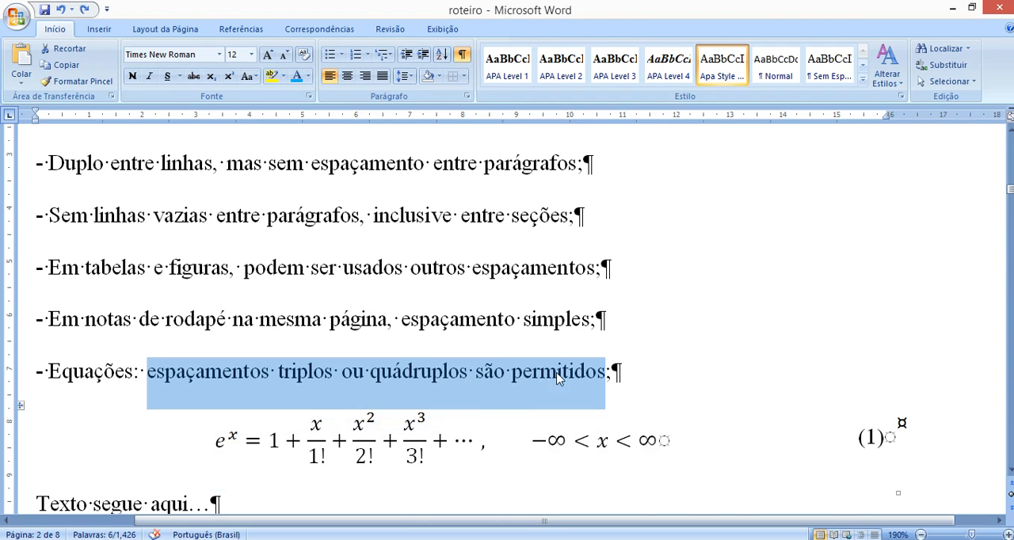
pyautogui.click(630, 369)
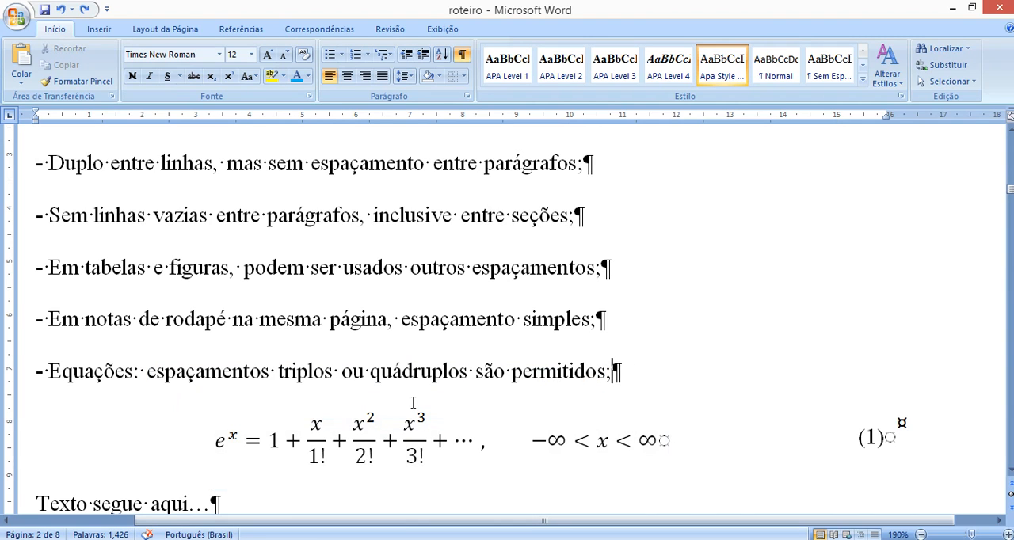
pyautogui.scroll(-1, 412, 403)
pyautogui.moveTo(72, 312); pyautogui.dragTo(607, 307)
pyautogui.click(556, 308)
pyautogui.moveTo(216, 450); pyautogui.dragTo(77, 452)
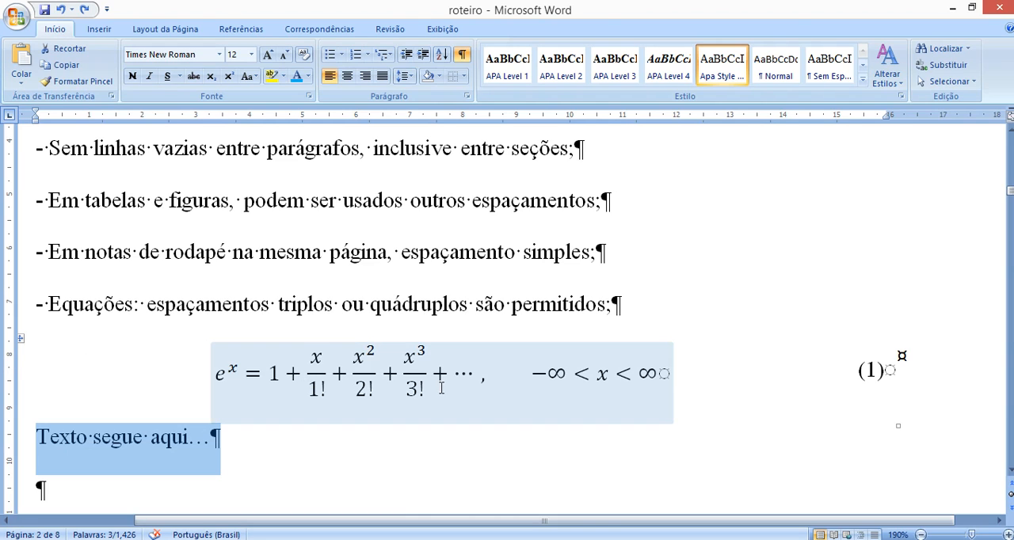
# - Apply outside borders, followed by all borders, to the table holding the example equation and its number (1)
pyautogui.click(20, 341)
pyautogui.click(20, 345)
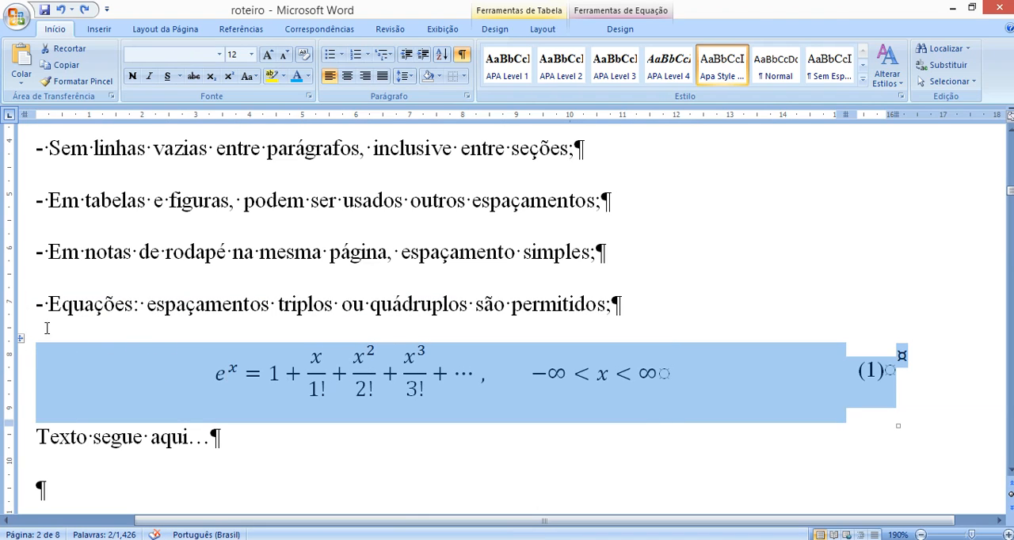
pyautogui.click(462, 76)
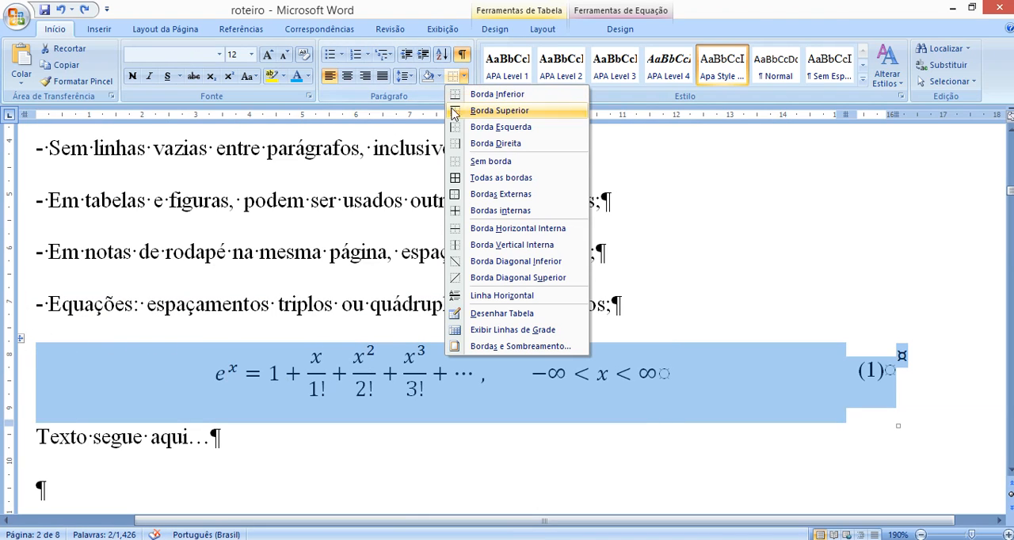
pyautogui.click(492, 195)
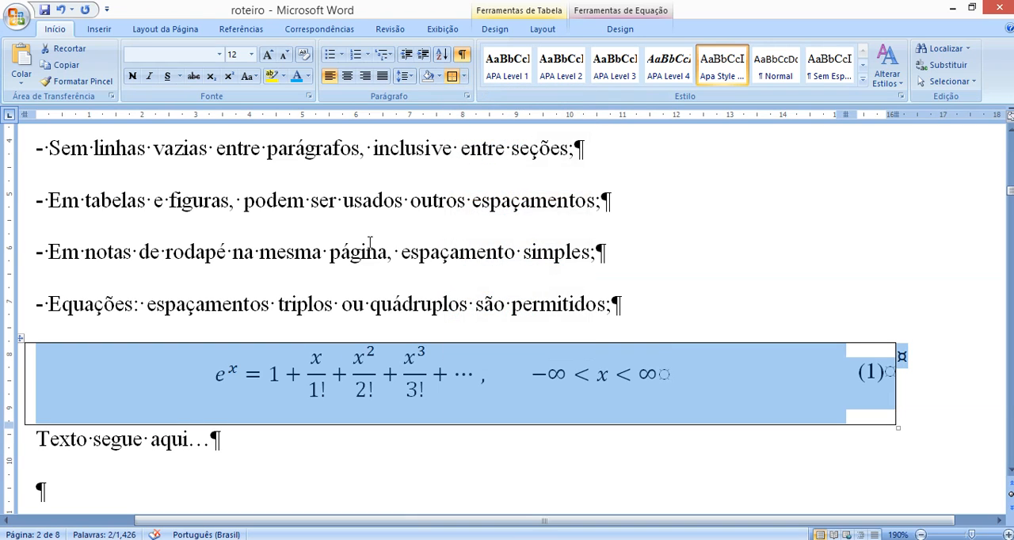
pyautogui.click(464, 76)
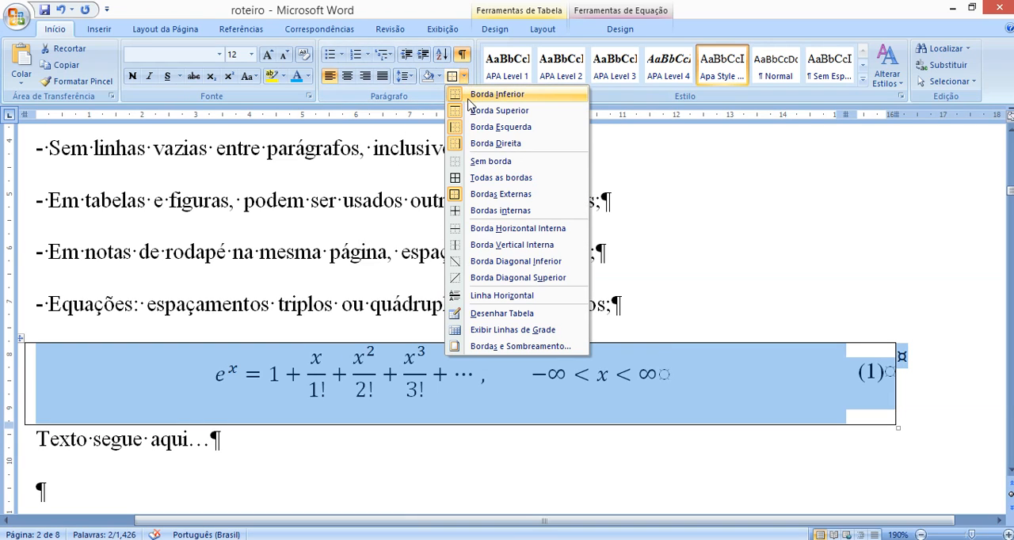
pyautogui.click(501, 178)
pyautogui.click(420, 252)
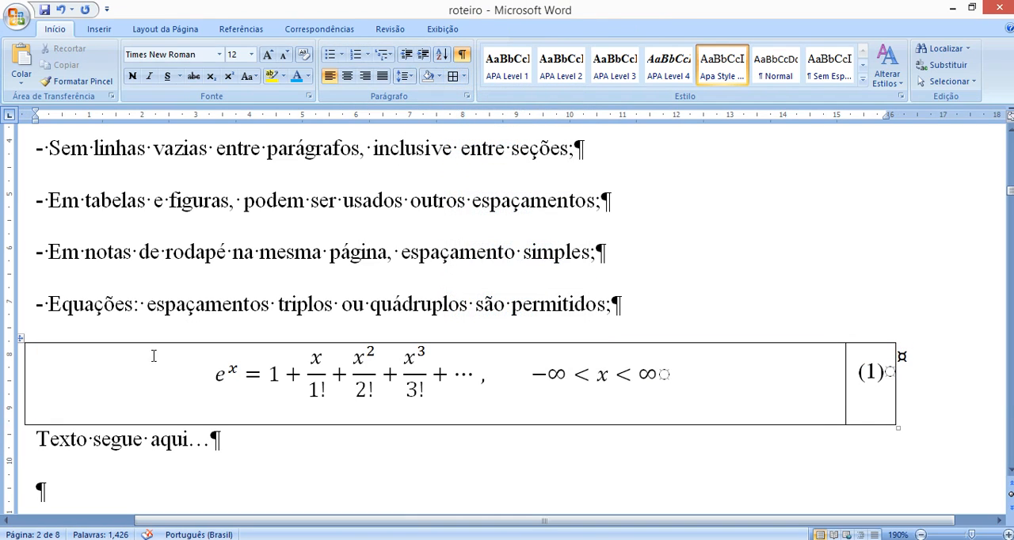
# - Undo both border changes on the example equation's table
pyautogui.hotkey('ctrl', 'z')
pyautogui.hotkey('ctrl', 'z')
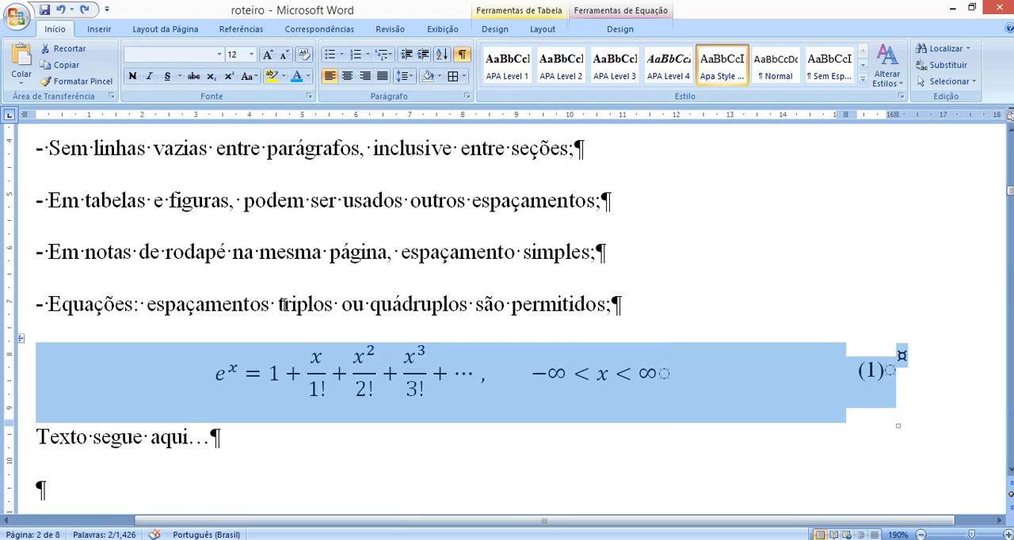
pyautogui.scroll(-3, 438, 305)
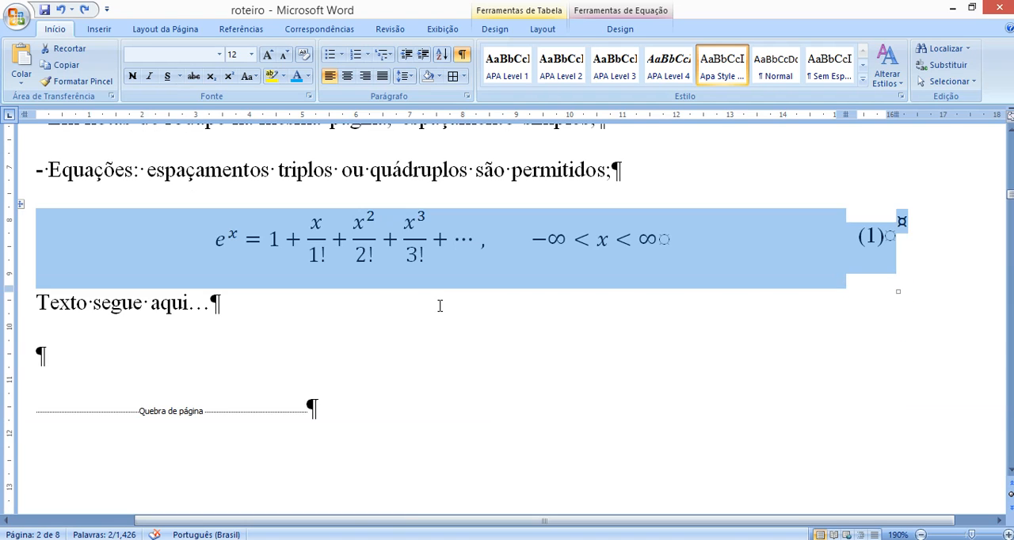
# - Insert ", Alinhamento" after "Margens" in the roteiro's title on page 1
pyautogui.scroll(2, 438, 305)
pyautogui.scroll(5, 438, 305)
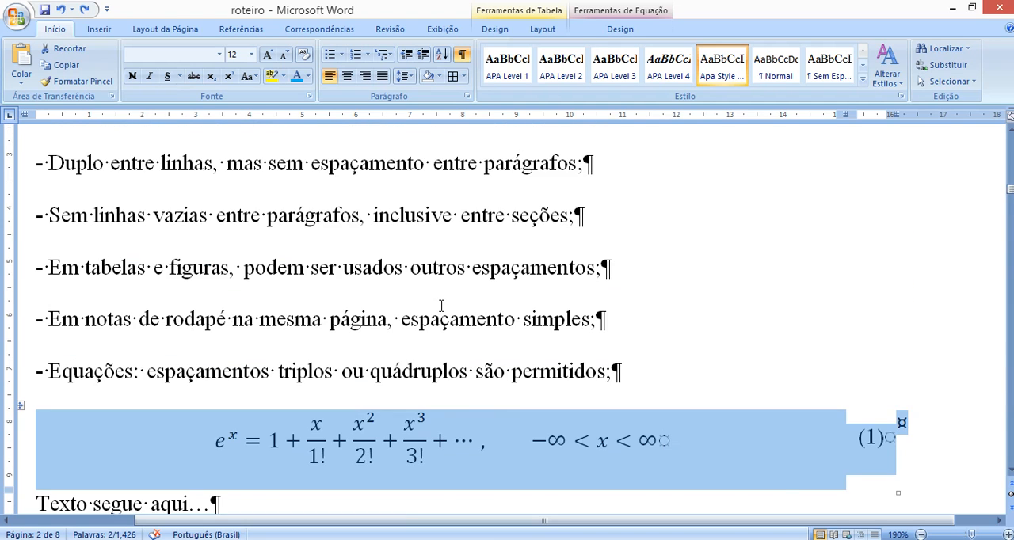
pyautogui.scroll(20, 445, 305)
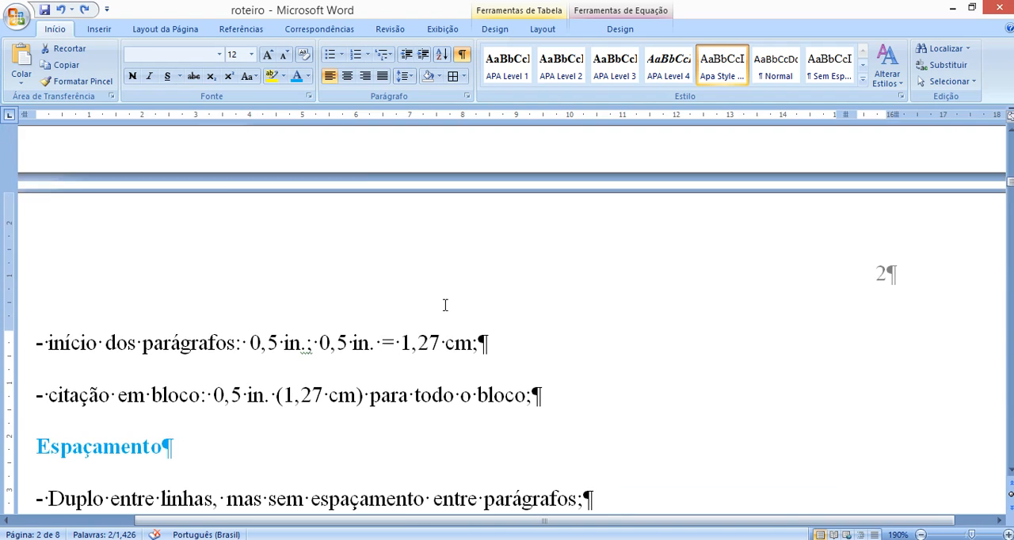
pyautogui.scroll(1, 445, 305)
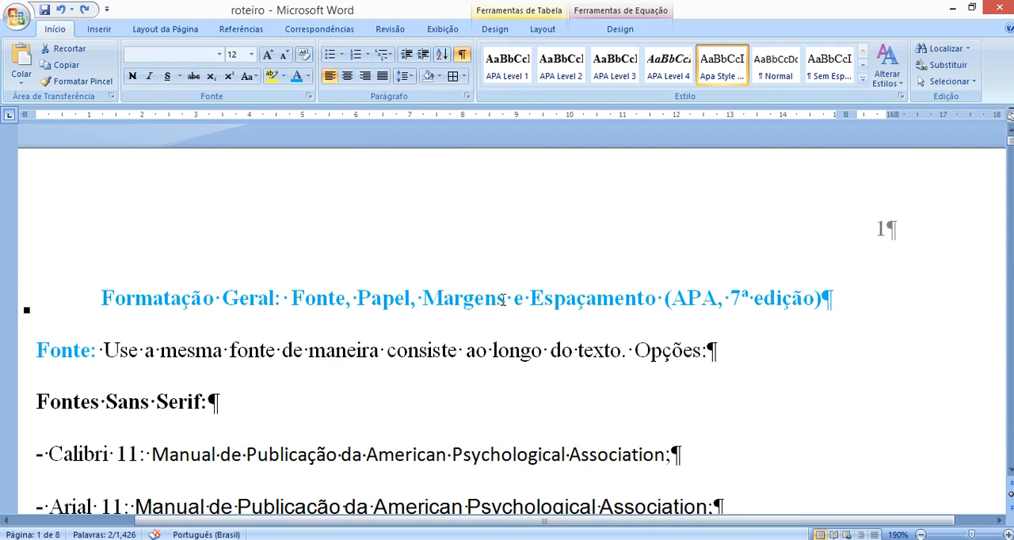
pyautogui.click(503, 300)
pyautogui.write(', Alinhament')
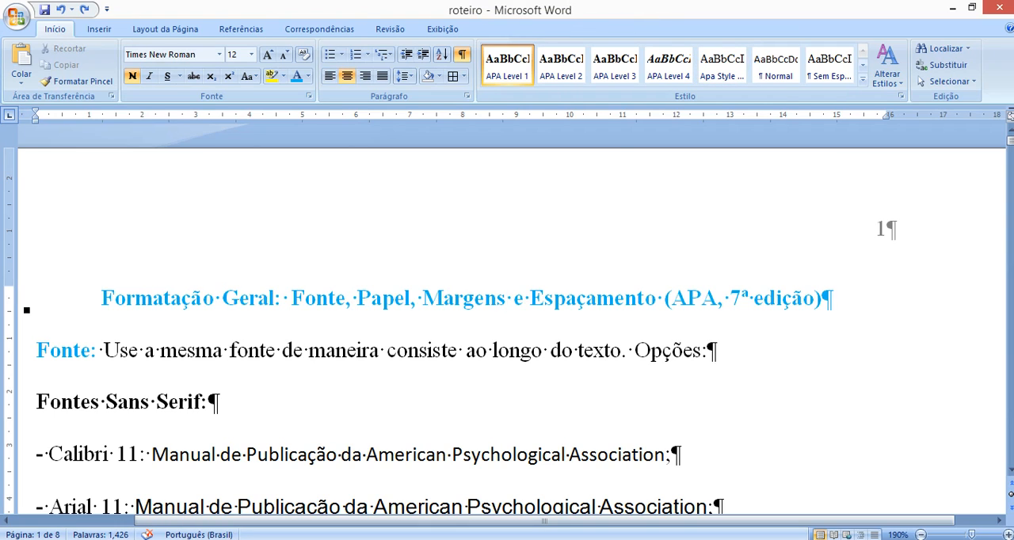
pyautogui.write('o')
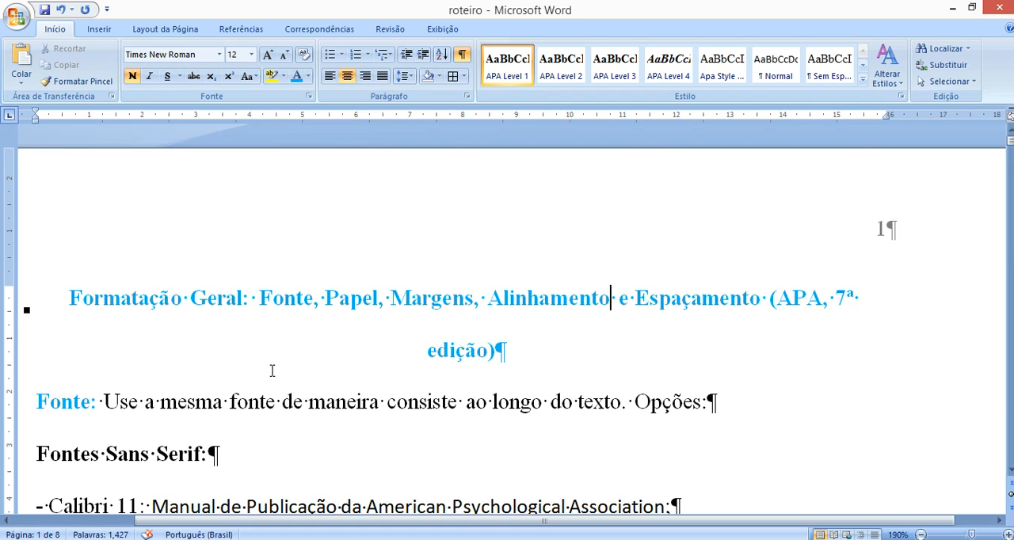
# - Switch to the manuscript model and look over the Abstract text on page 2
pyautogui.scroll(-2, 276, 387)
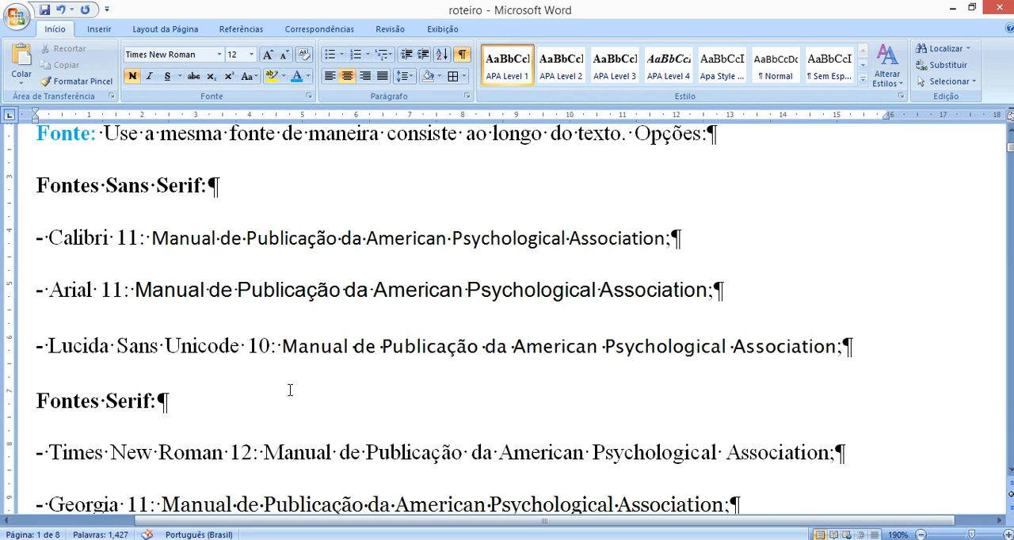
pyautogui.scroll(-4, 285, 388)
pyautogui.moveTo(216, 535)
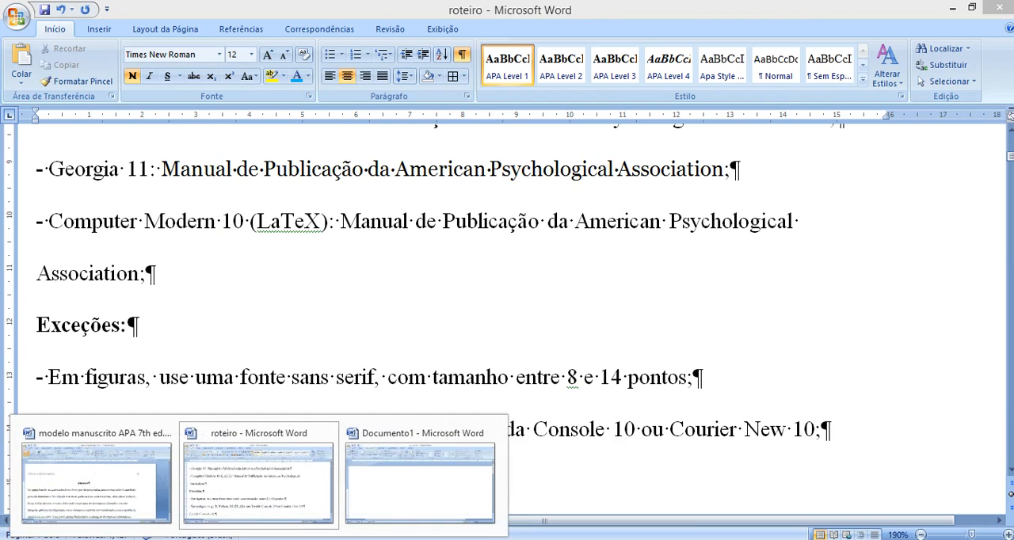
pyautogui.click(61, 475)
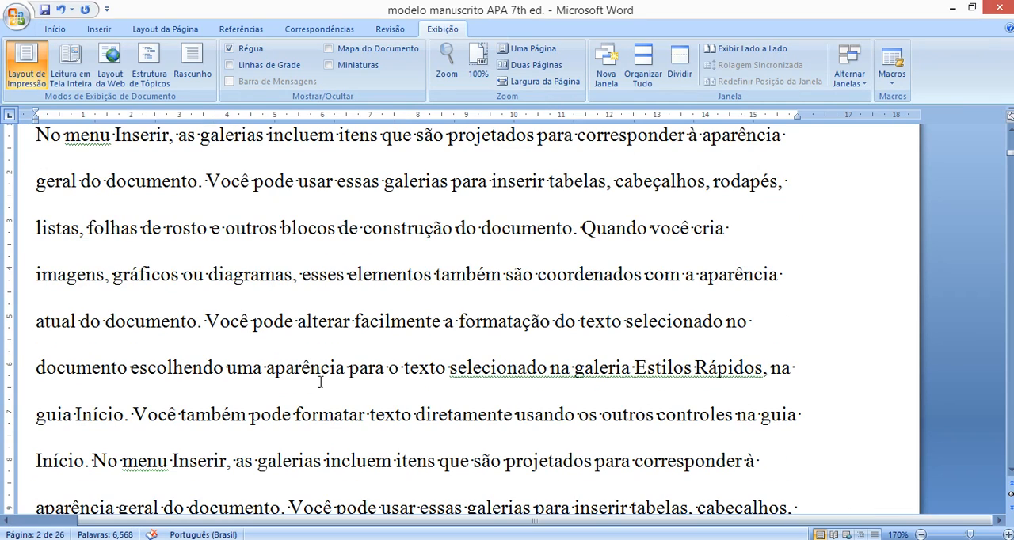
pyautogui.scroll(-1, 321, 381)
pyautogui.scroll(-2, 295, 335)
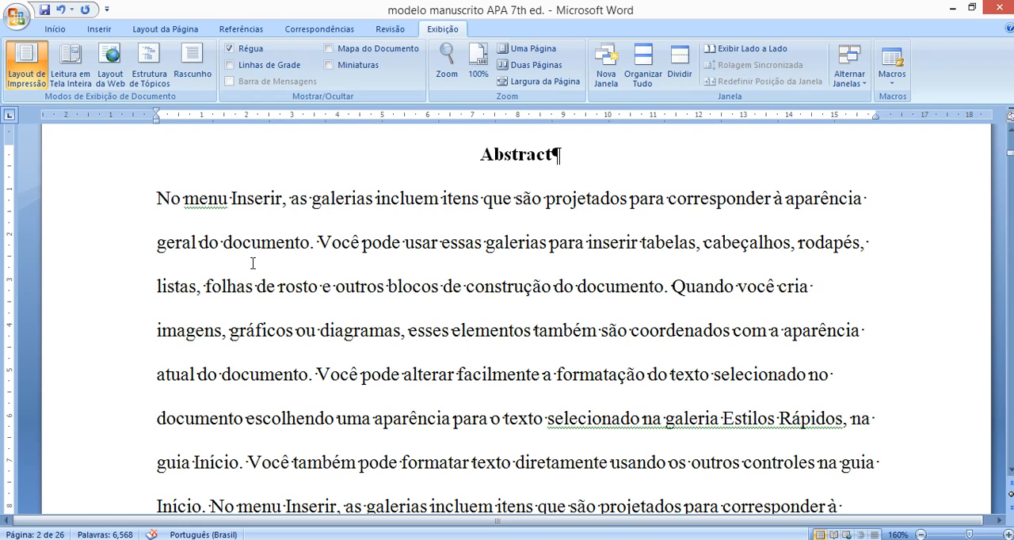
# - Justify the whole Abstract paragraph and go back to its beginning
pyautogui.moveTo(168, 204); pyautogui.dragTo(711, 464)
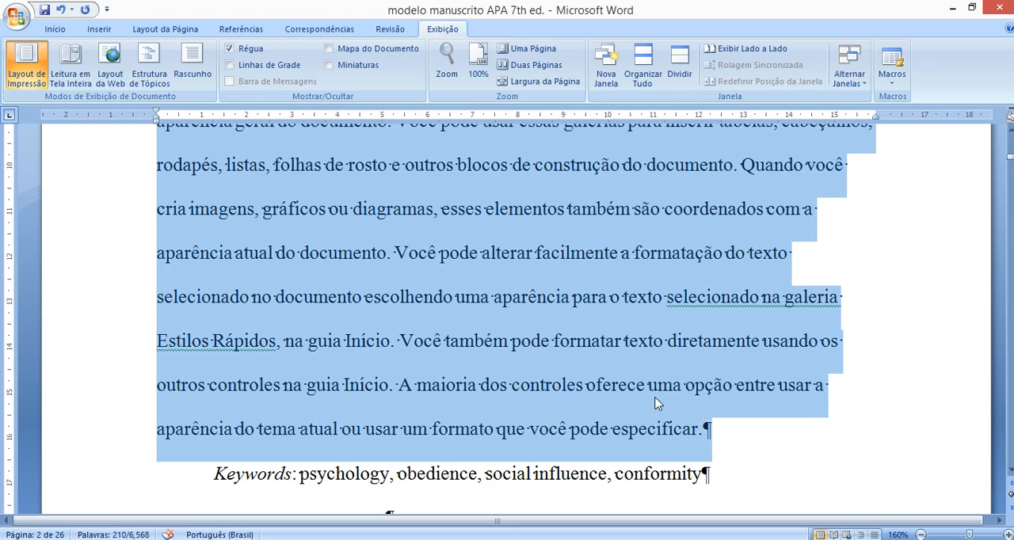
pyautogui.scroll(2, 329, 193)
pyautogui.click(55, 29)
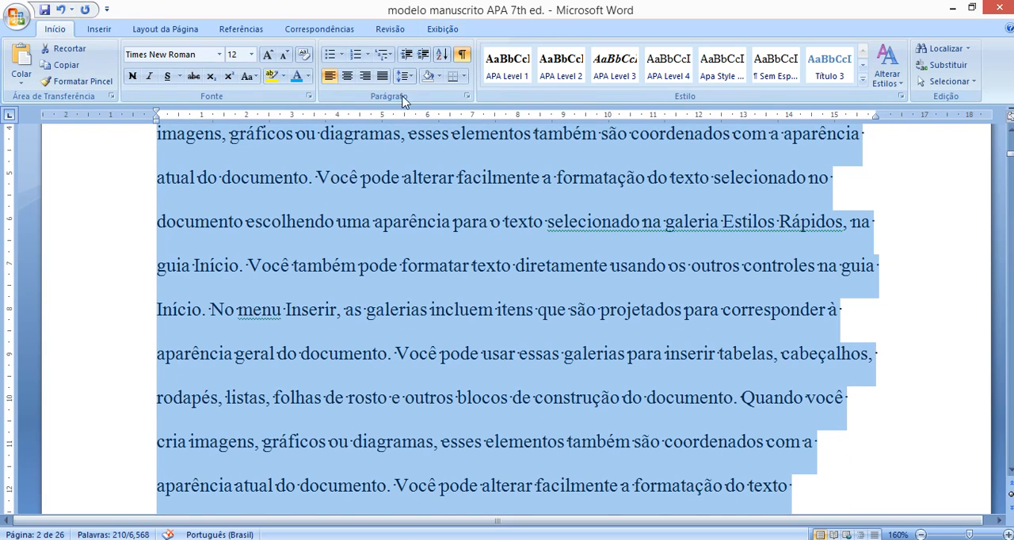
pyautogui.scroll(1, 358, 142)
pyautogui.click(382, 76)
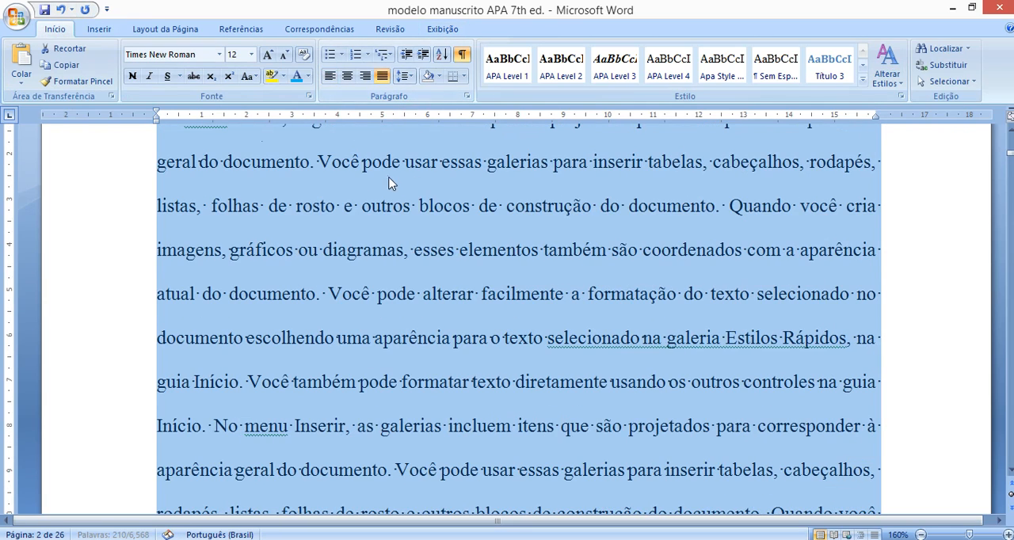
pyautogui.scroll(1, 351, 267)
pyautogui.click(852, 404)
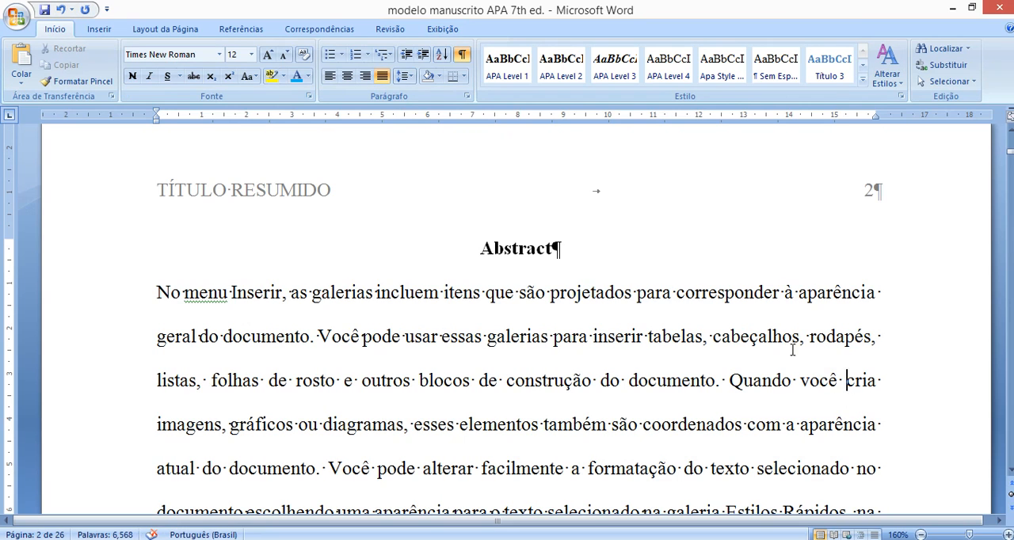
# - Examine the word spacing and line edges in the first lines of the justified Abstract
pyautogui.moveTo(159, 293); pyautogui.dragTo(854, 462)
pyautogui.click(318, 332)
pyautogui.moveTo(159, 296); pyautogui.dragTo(888, 473)
pyautogui.click(731, 336)
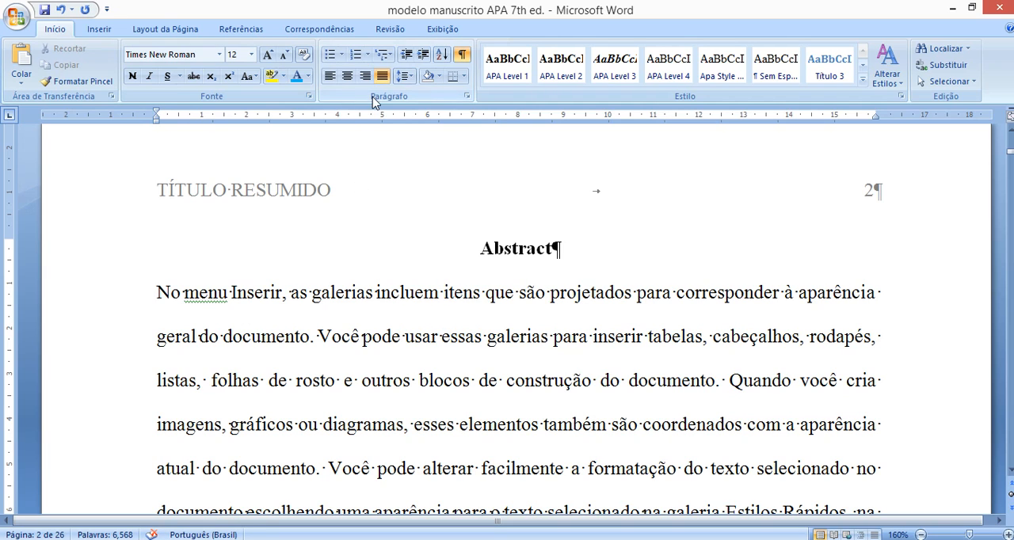
# - Undo the justification of the Abstract paragraph and look over its line endings
pyautogui.hotkey('ctrl', 'z')
pyautogui.click(632, 335)
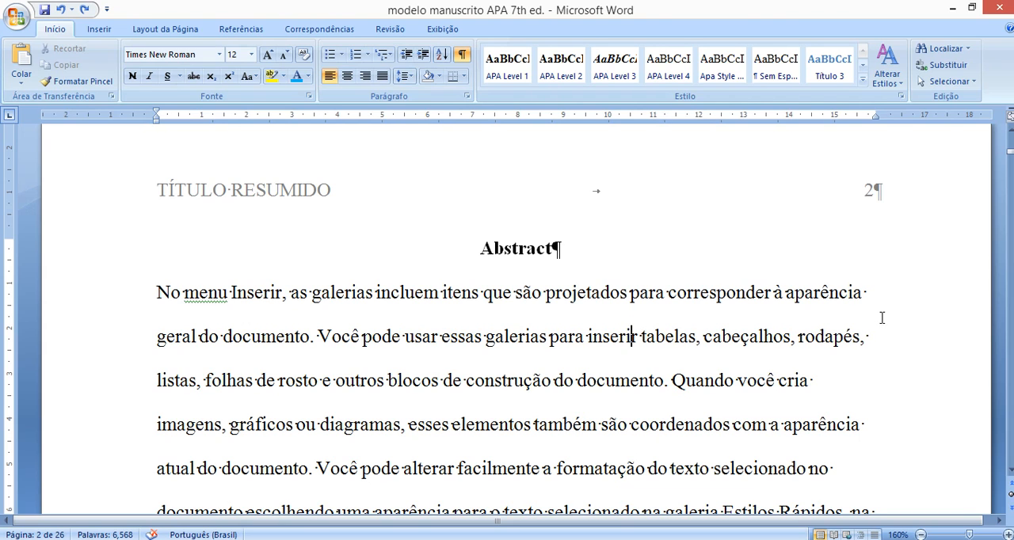
pyautogui.scroll(-2, 859, 442)
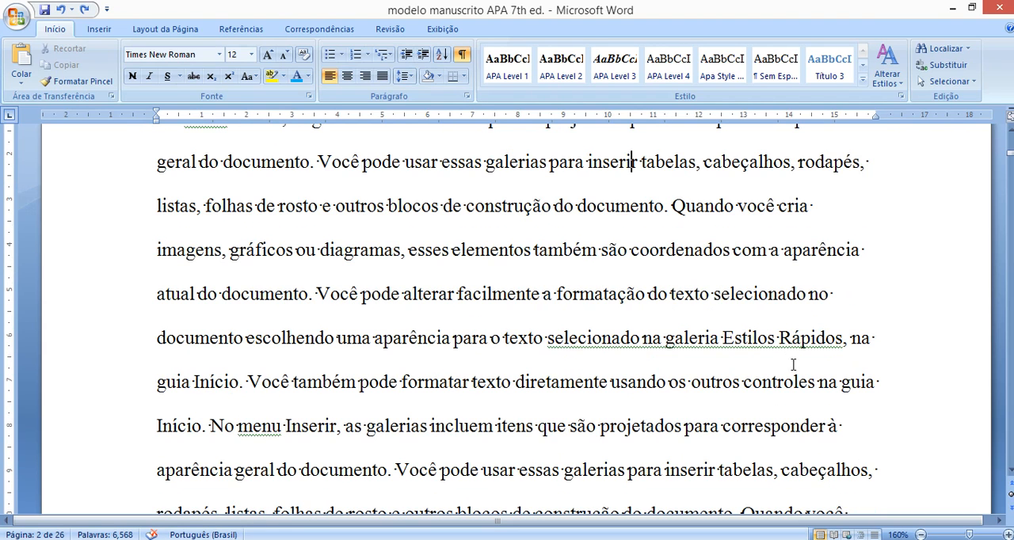
pyautogui.scroll(2, 382, 245)
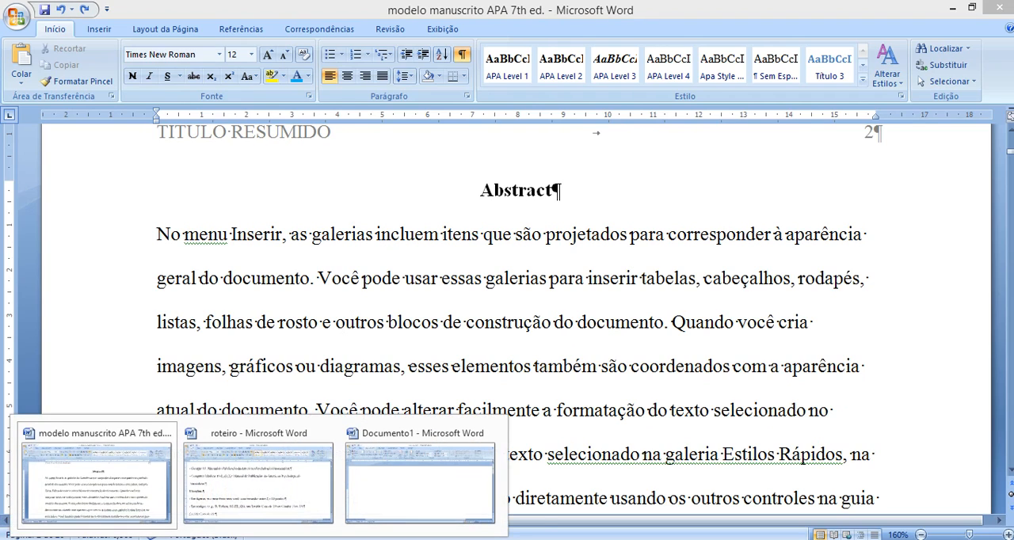
# - Switch back to the roteiro document and go to its title and font list on page 1
pyautogui.click(245, 505)
pyautogui.scroll(8, 359, 370)
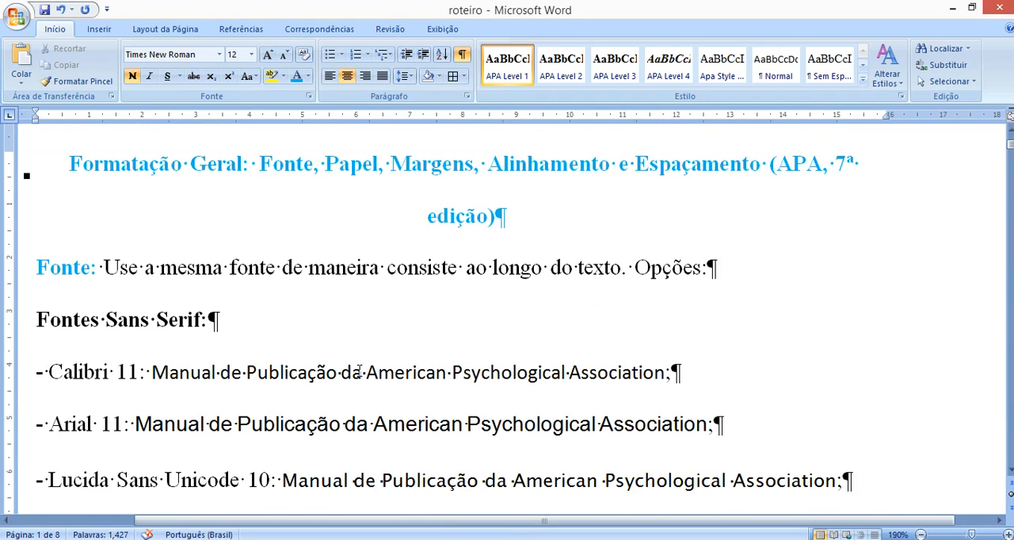
pyautogui.scroll(-1, 359, 370)
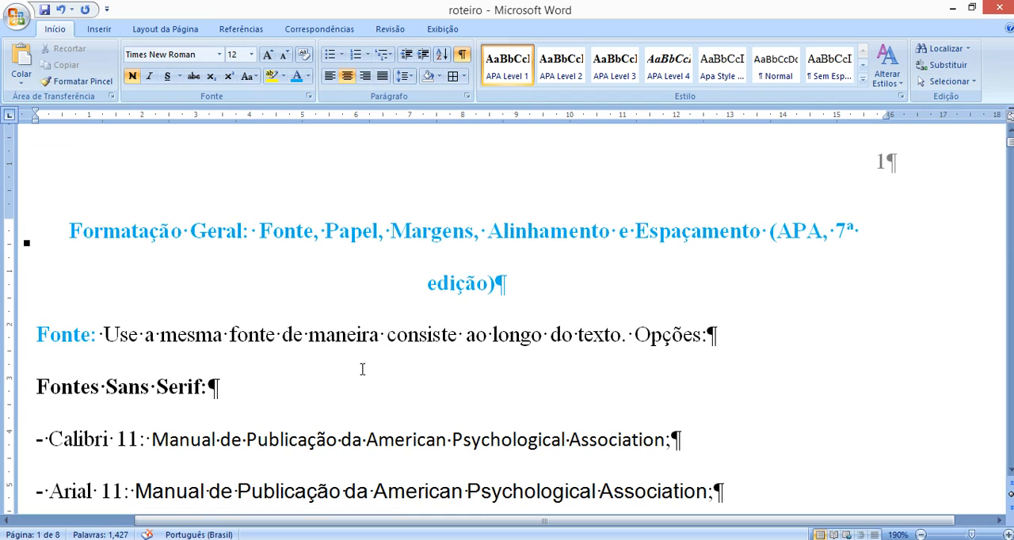